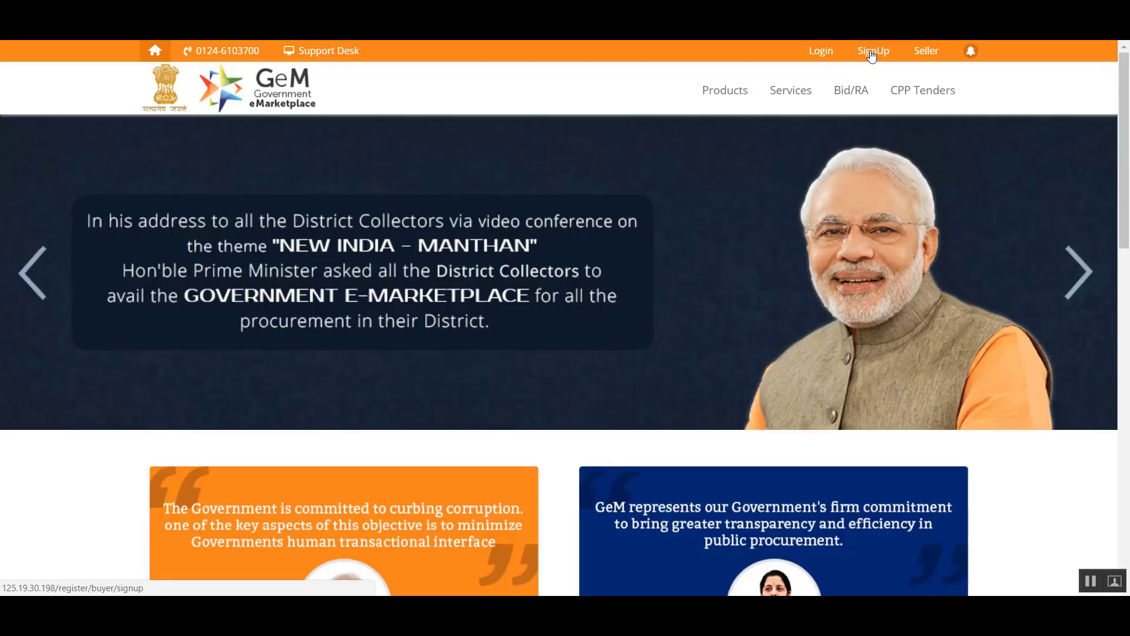
- Open the organization buyer sign-up page, review the buyer registration help document and close it
left_click(870, 55)
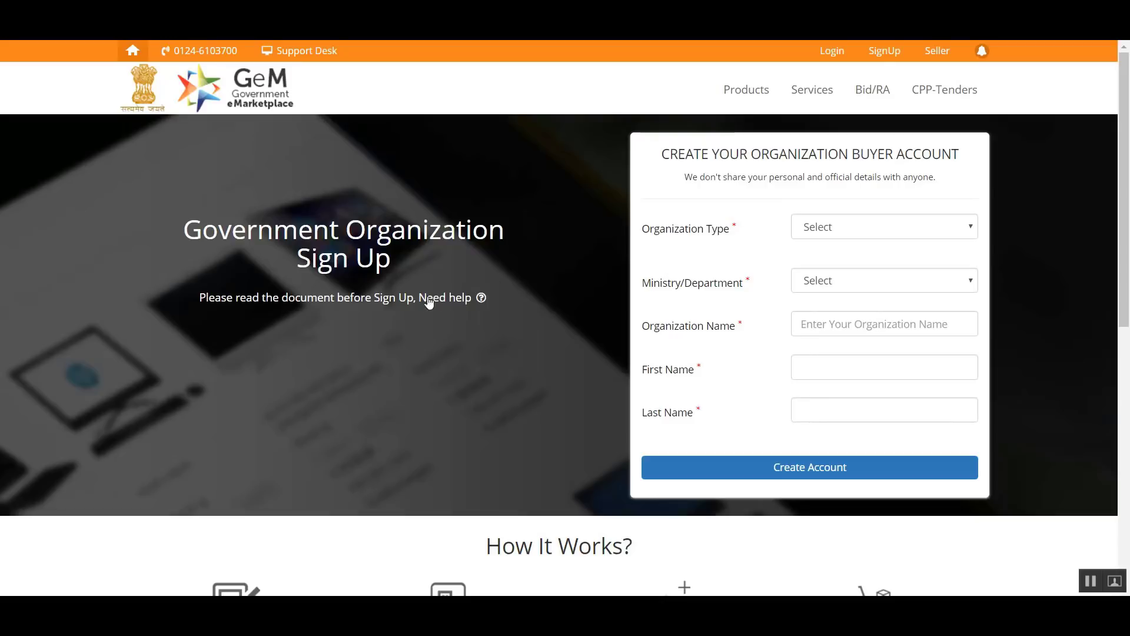
left_click(318, 301)
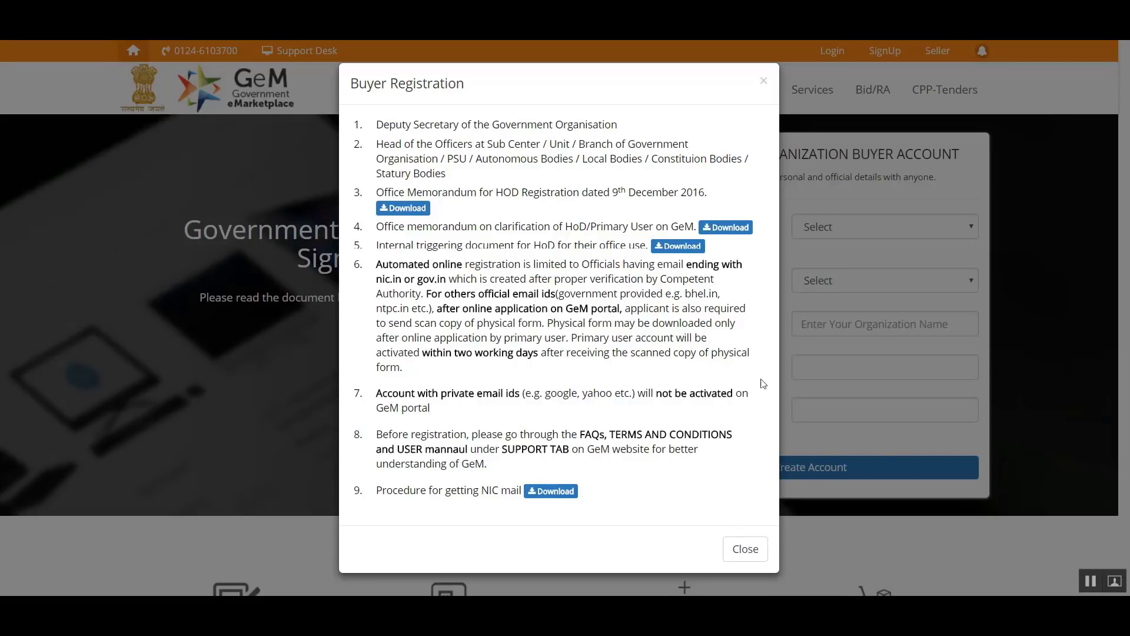
left_click(745, 551)
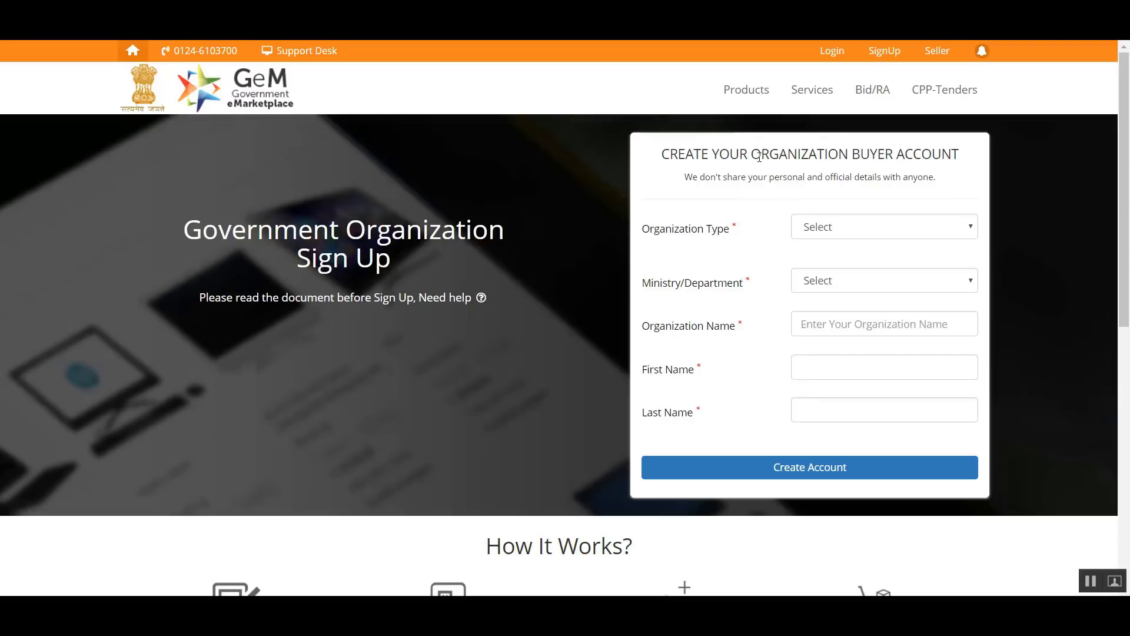
- Set the organization type to Central Government, the ministry to M/o Commerce & Industry - D/o Commerce, and the organization name to GeM
left_click(808, 232)
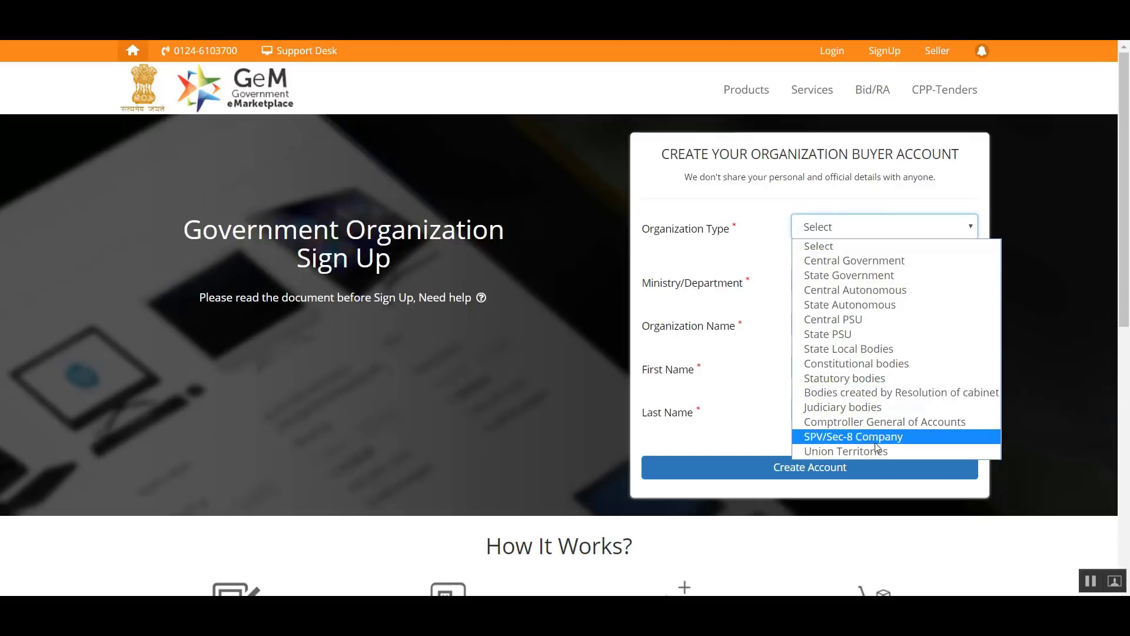
left_click(822, 261)
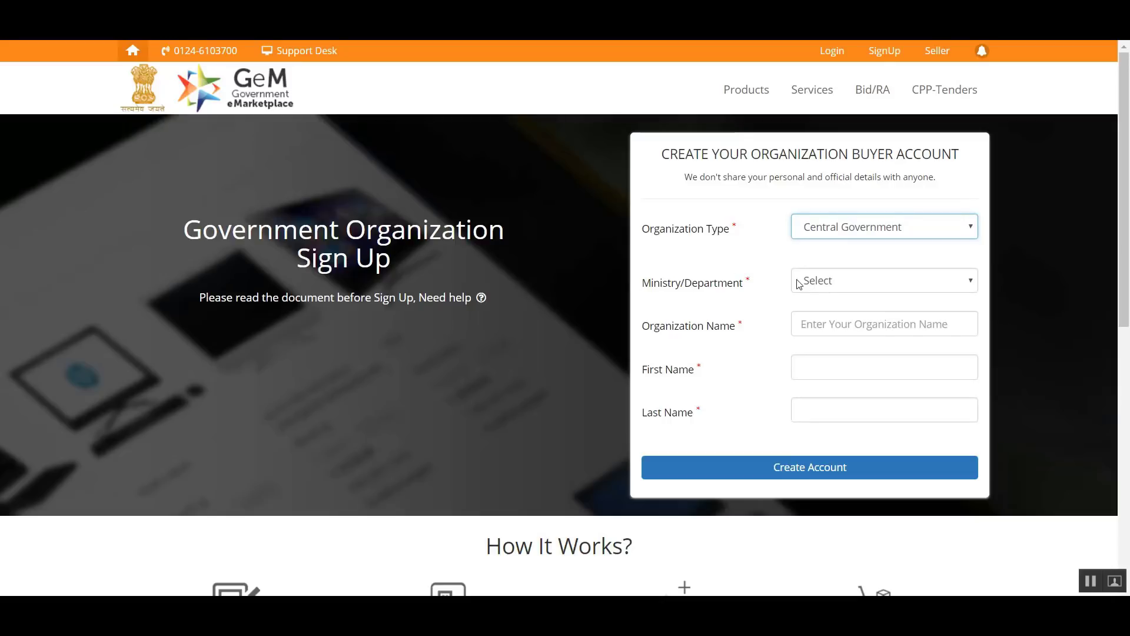
left_click(810, 283)
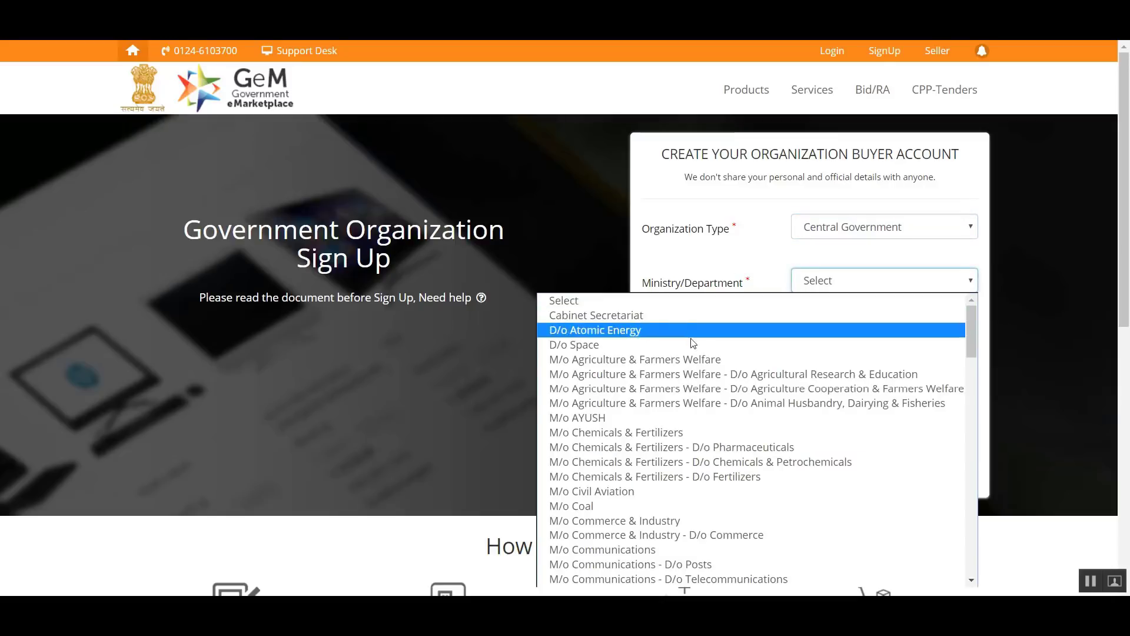
left_click(764, 534)
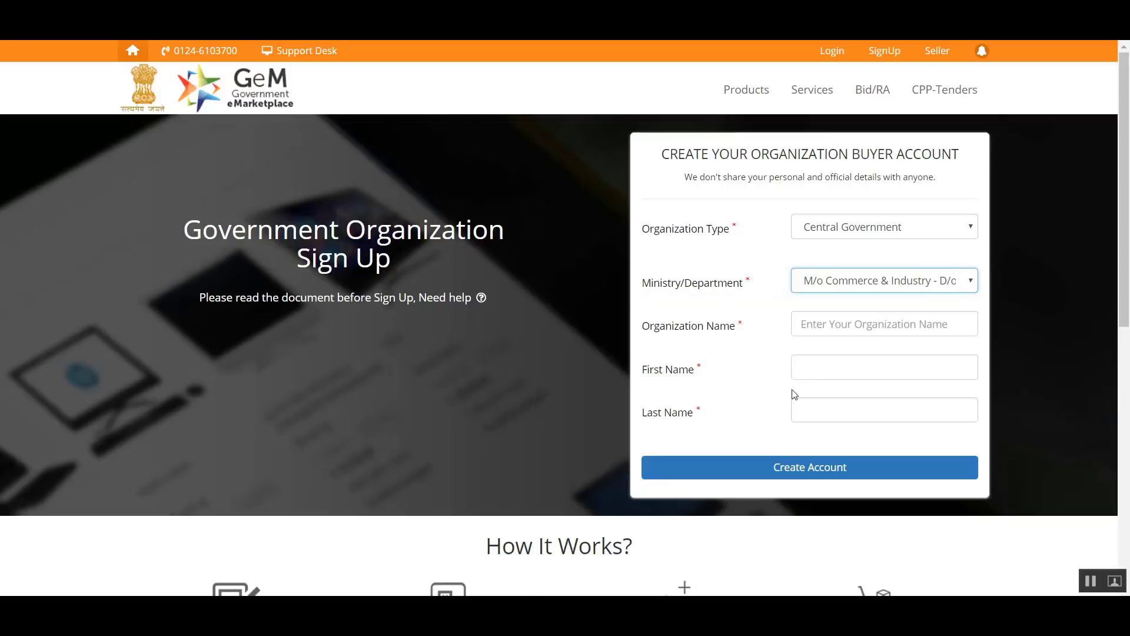
left_click(822, 327)
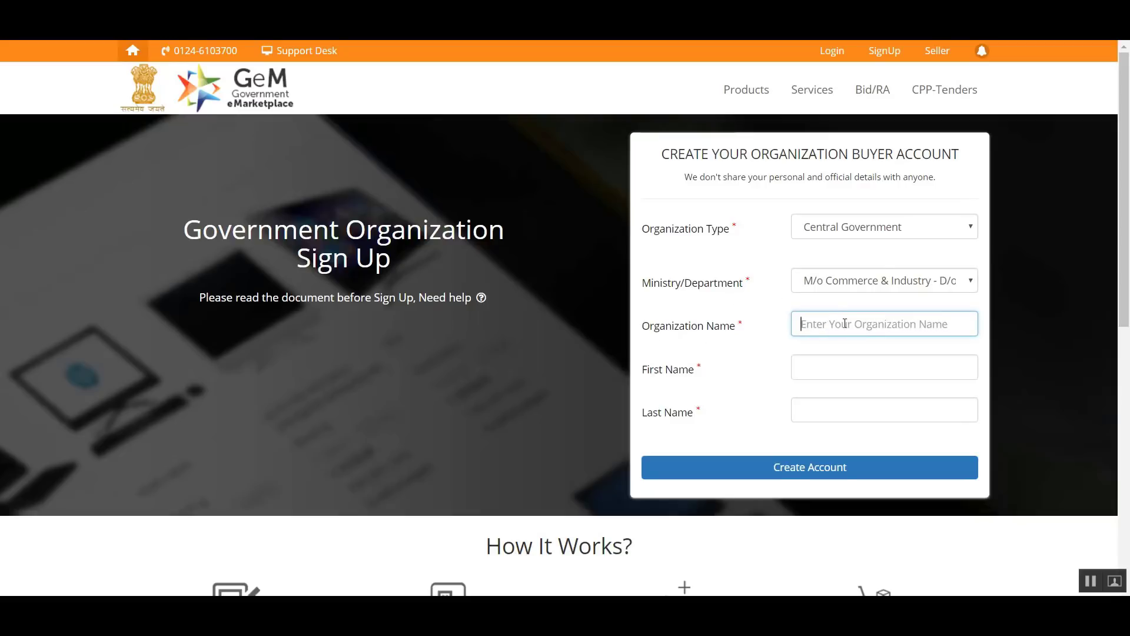
type("GeM")
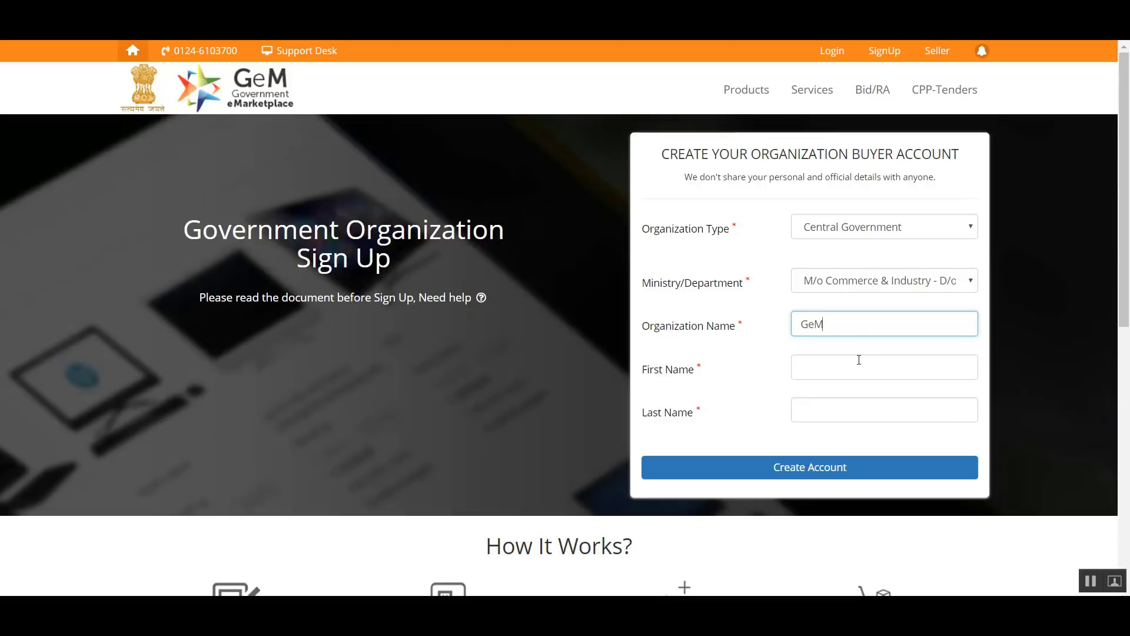
- Enter the applicant's first and last name and continue with the account creation
left_click(857, 361)
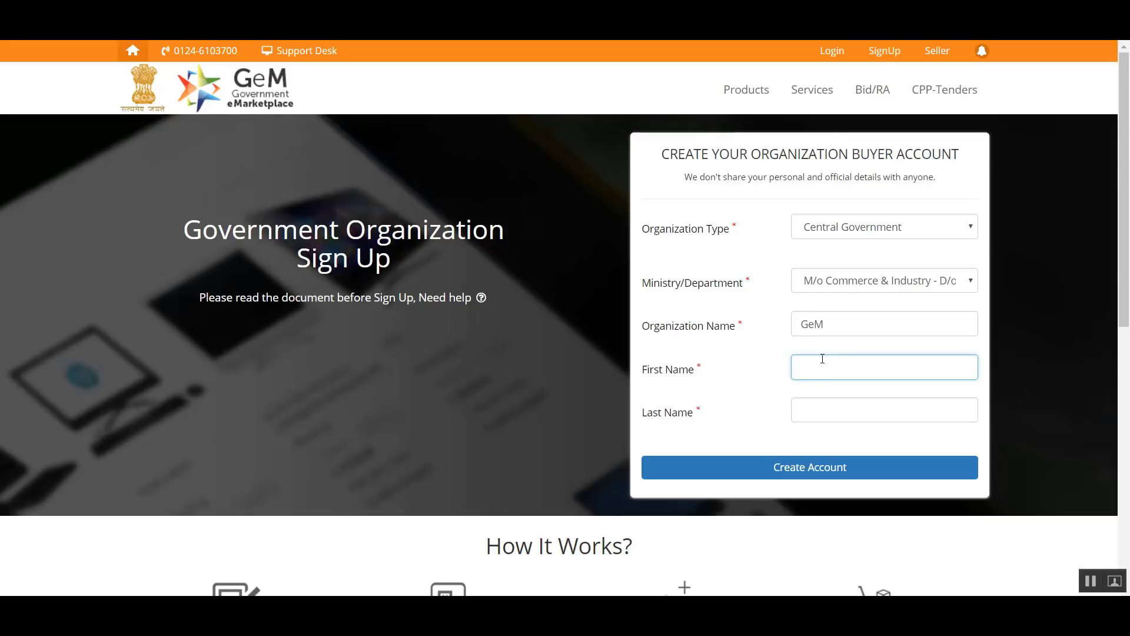
left_click(671, 421)
left_click(823, 402)
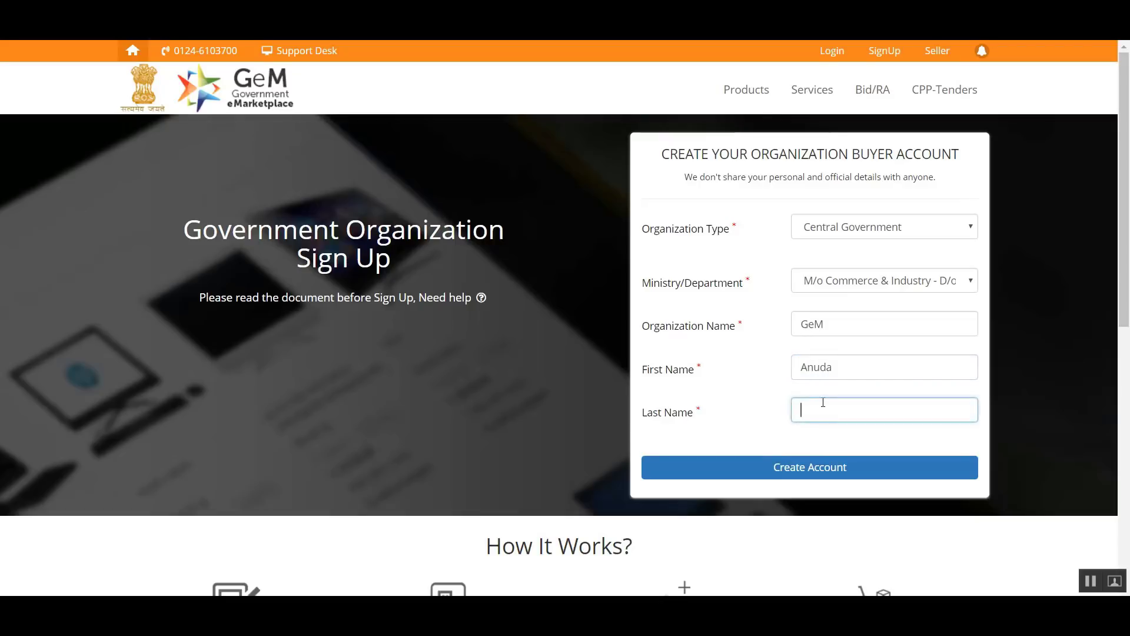
left_click(802, 468)
- Enter the applicant's chosen user ID in the sign-up form
scroll(801, 468, "down", 3)
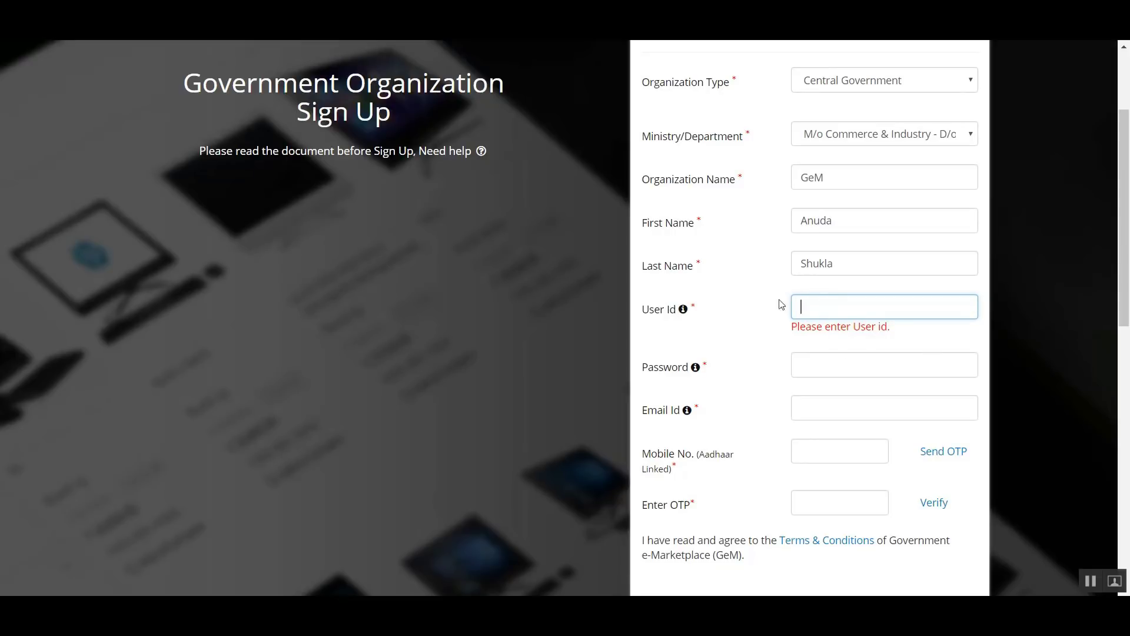
left_click_drag(860, 307, 802, 308)
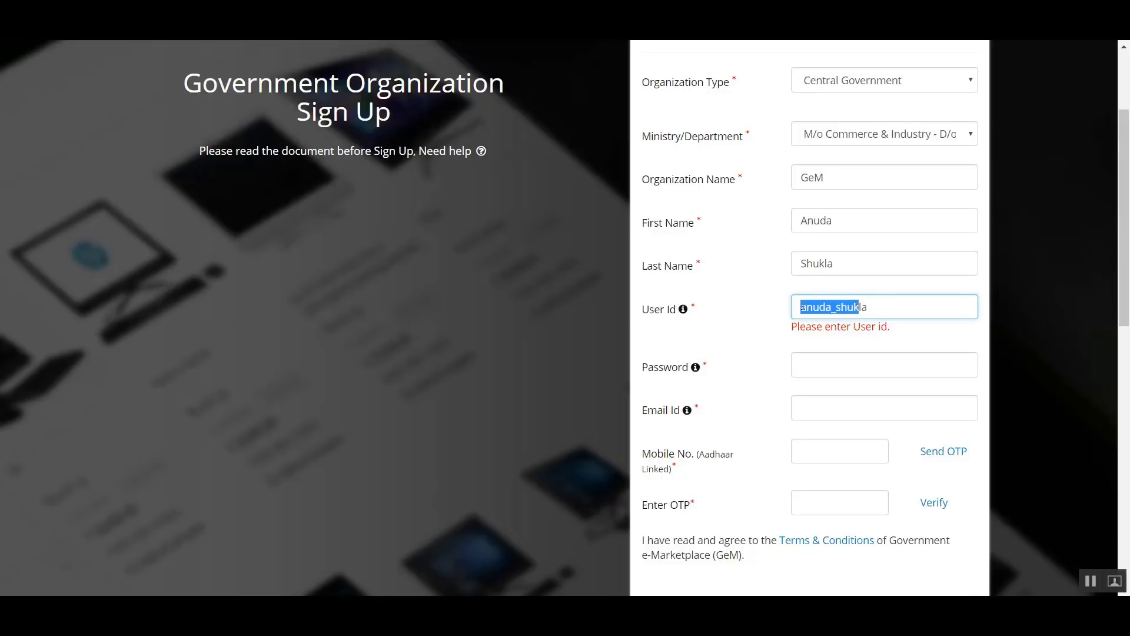
left_click(888, 308)
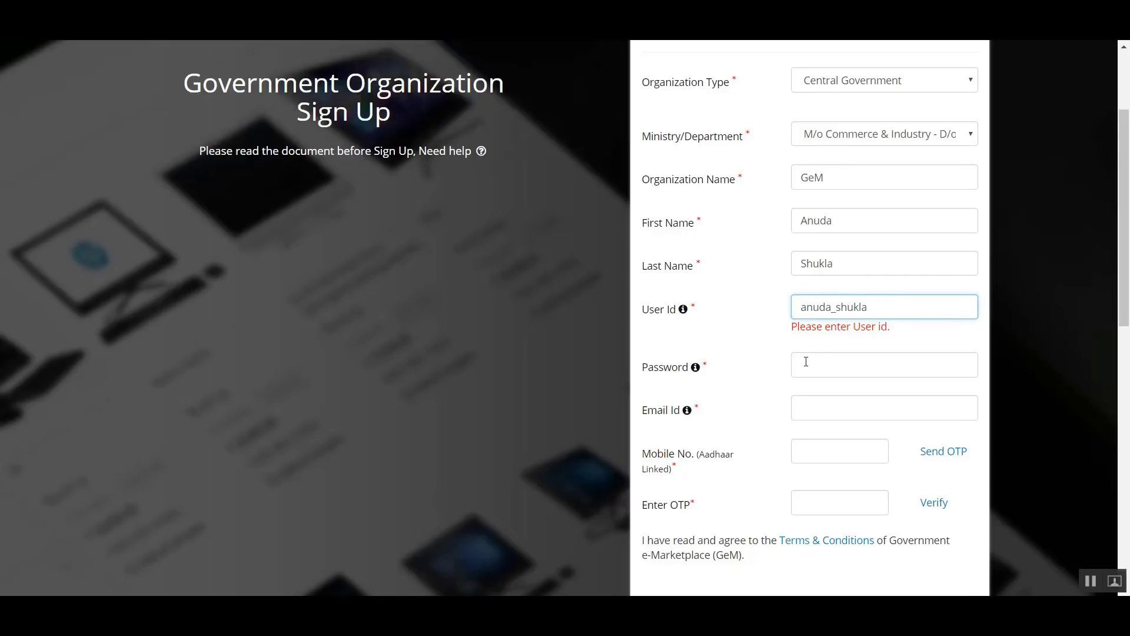
- Enter the account password in the sign-up form
scroll(806, 361, "down", 3)
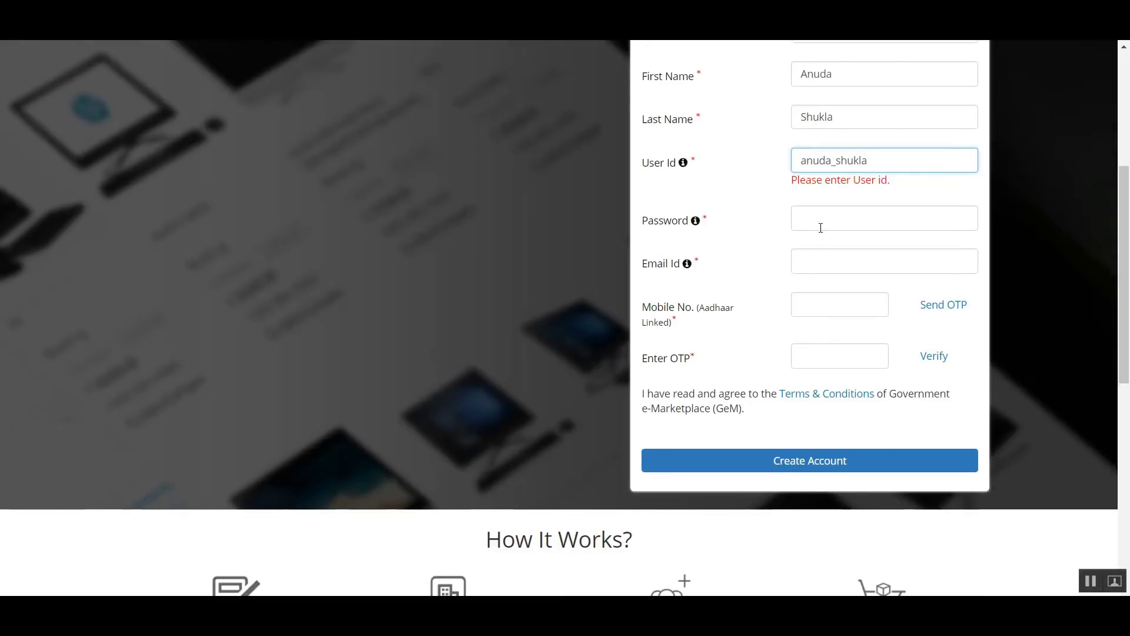
left_click(821, 228)
mouse_move(691, 211)
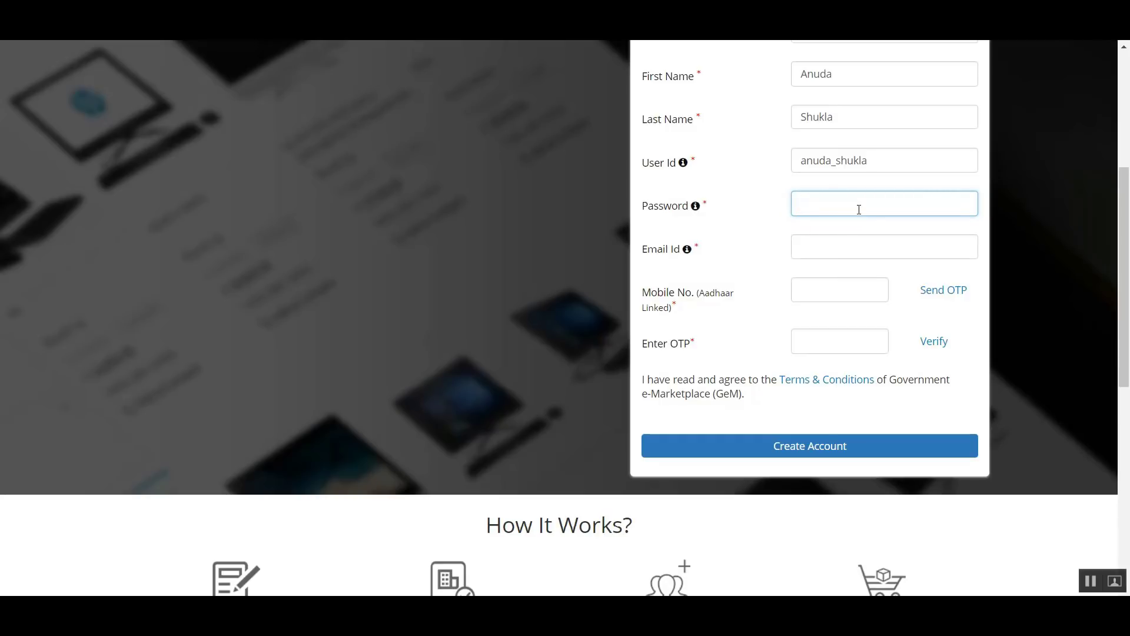
type("aaaaaaaa")
- Fill in the applicant's official government e-mail address
left_click(844, 239)
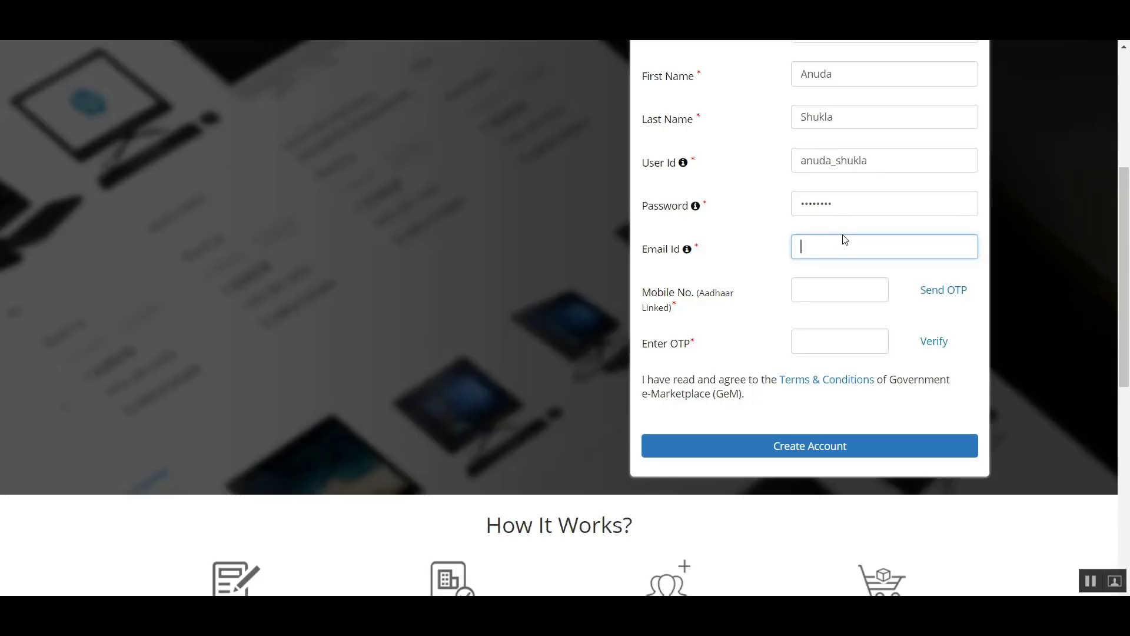
- Enter the applicant's Aadhaar-linked mobile number
left_click(844, 287)
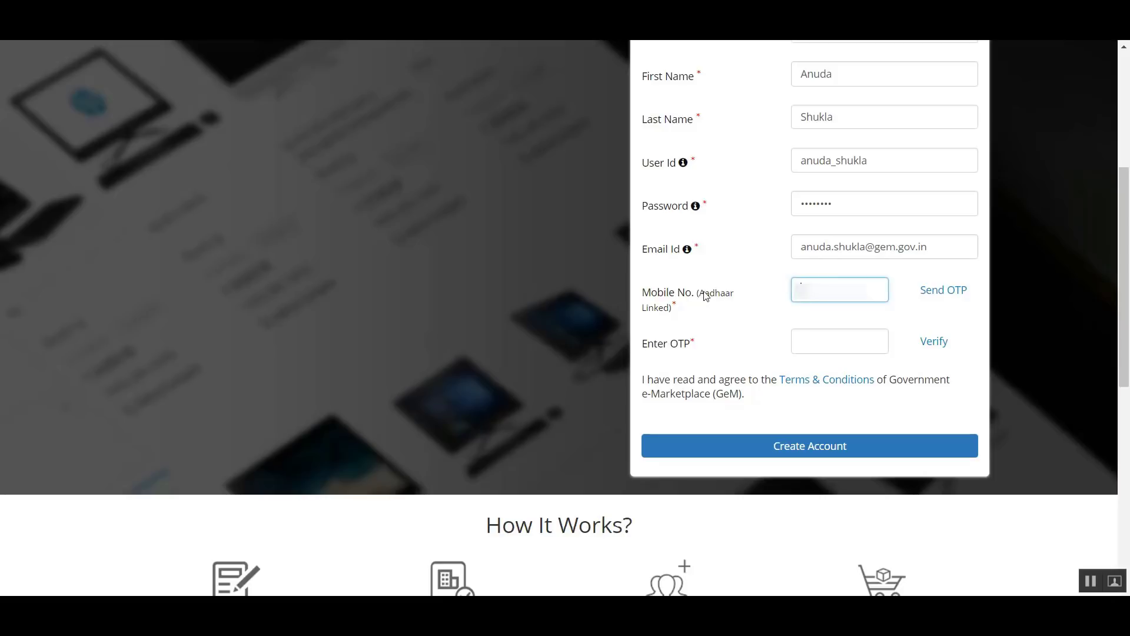
left_click(723, 306)
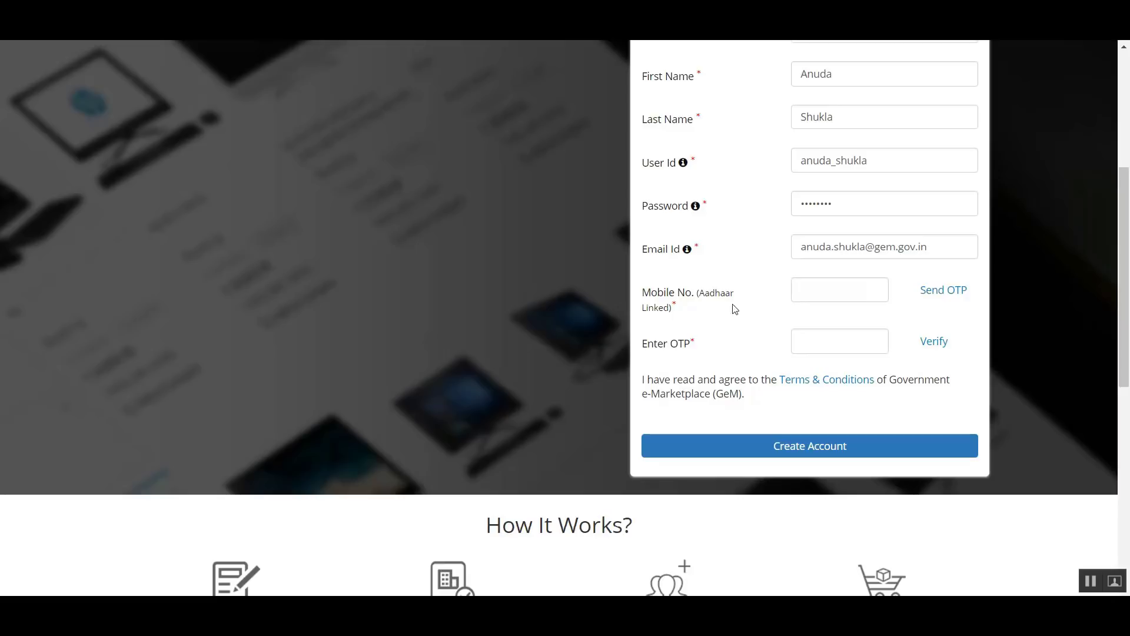
mouse_move(706, 291)
left_mouse_down()
mouse_move(693, 329)
mouse_move(689, 310)
mouse_move(706, 291)
left_mouse_up()
left_click(801, 289)
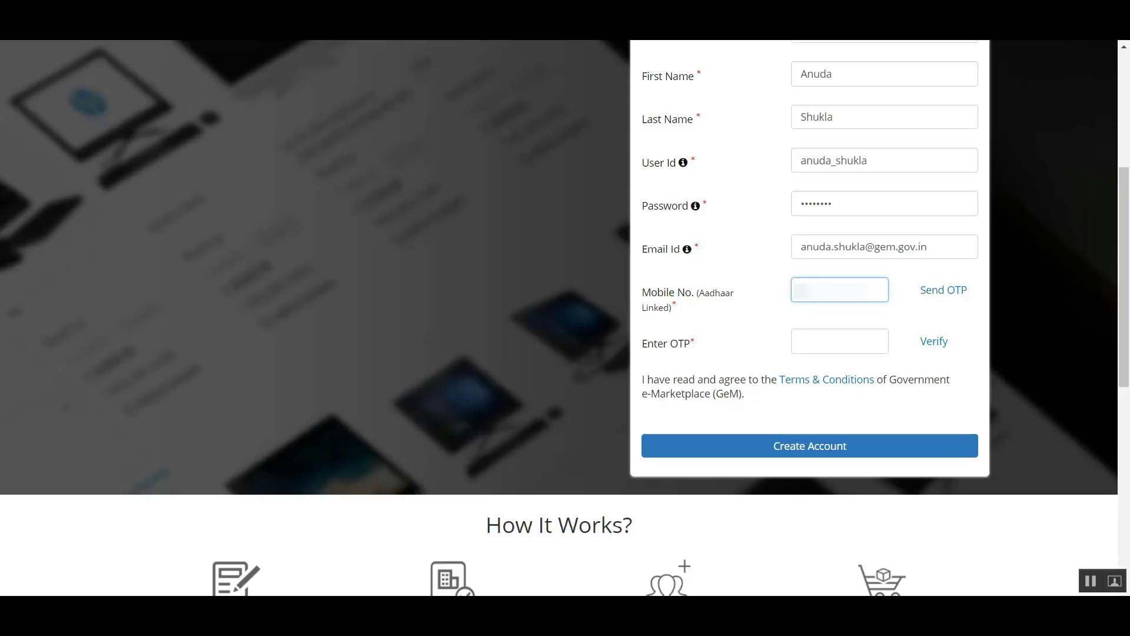
type("????????")
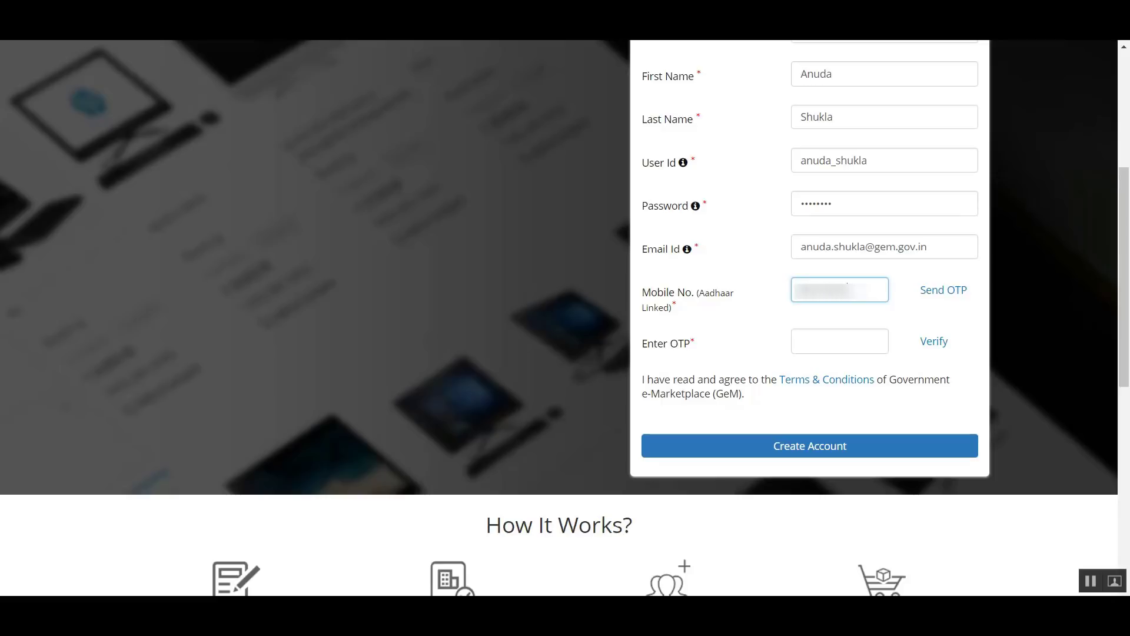
type("??")
- Request an OTP for the mobile number, enter the received OTP and verify it
left_click(949, 292)
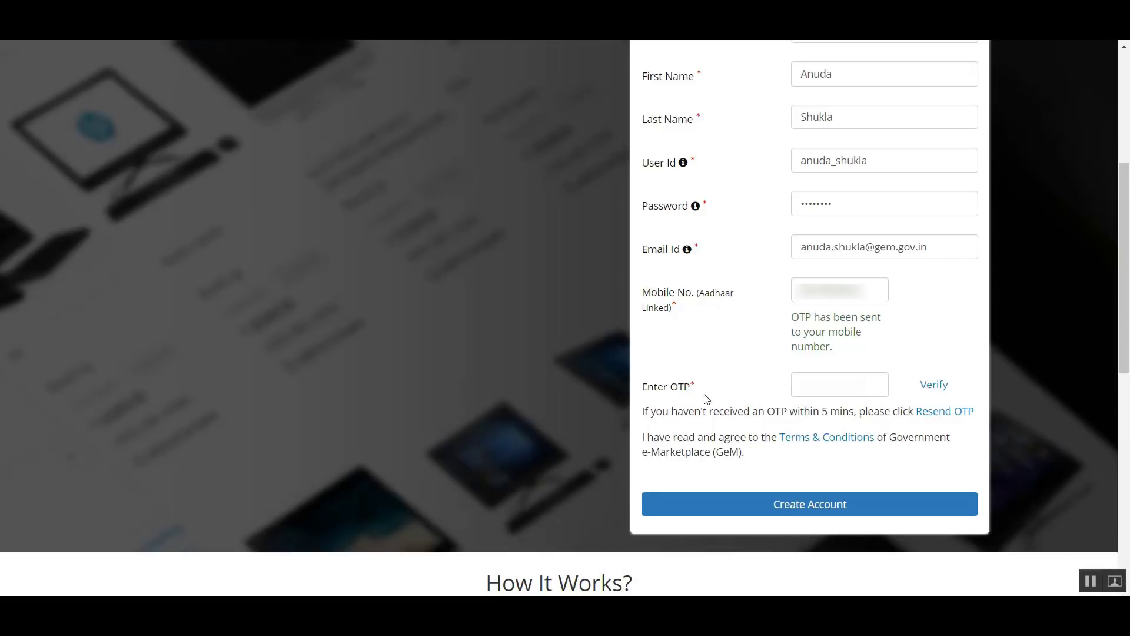
left_click(821, 383)
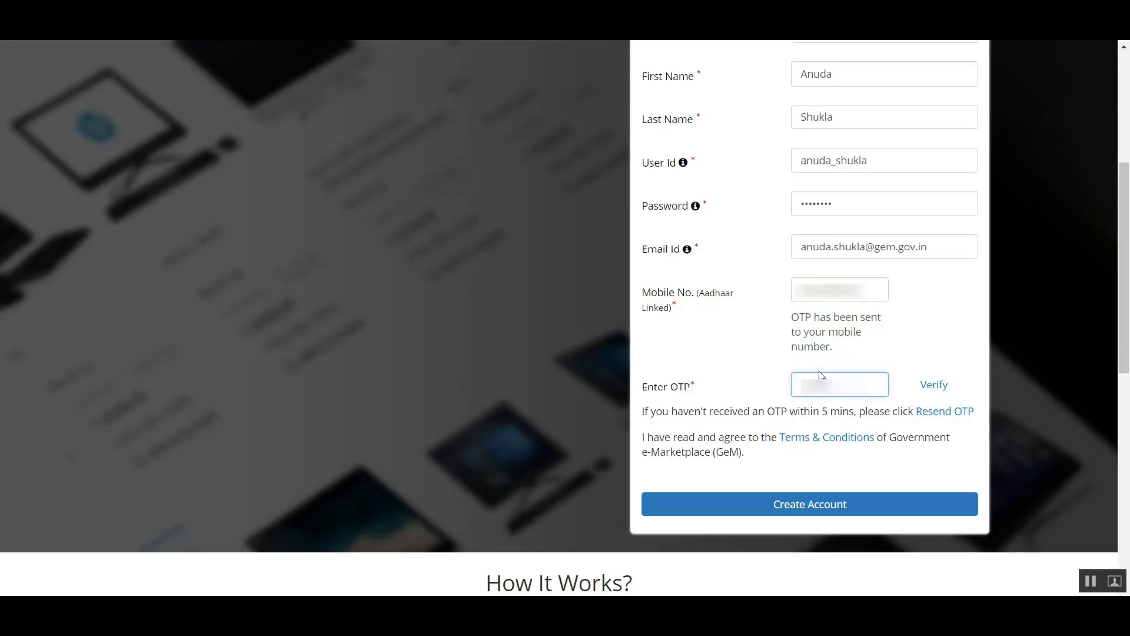
left_click(920, 386)
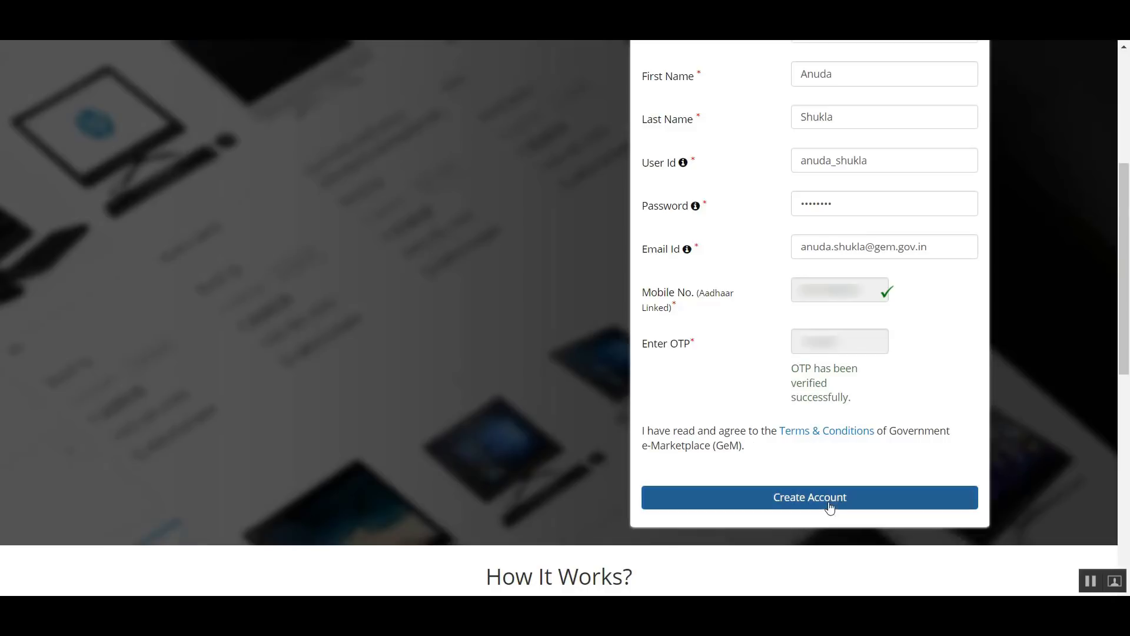
- Look at the Terms & Conditions, return to the form and create the account, reading through the e-mail verification notice
left_click(806, 437)
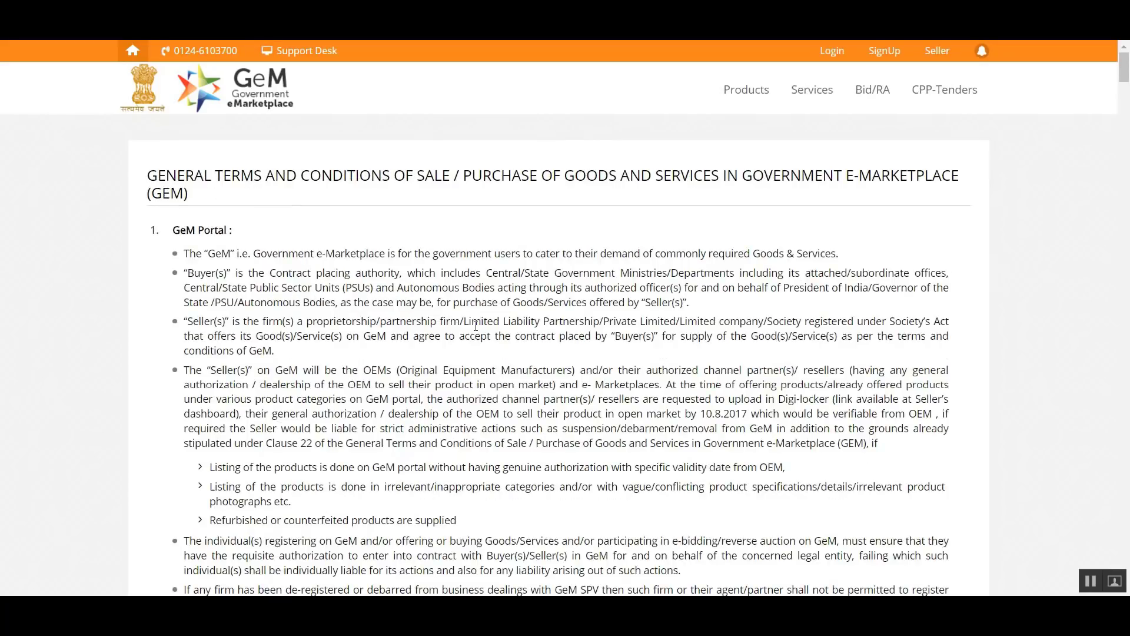
left_click(264, 14)
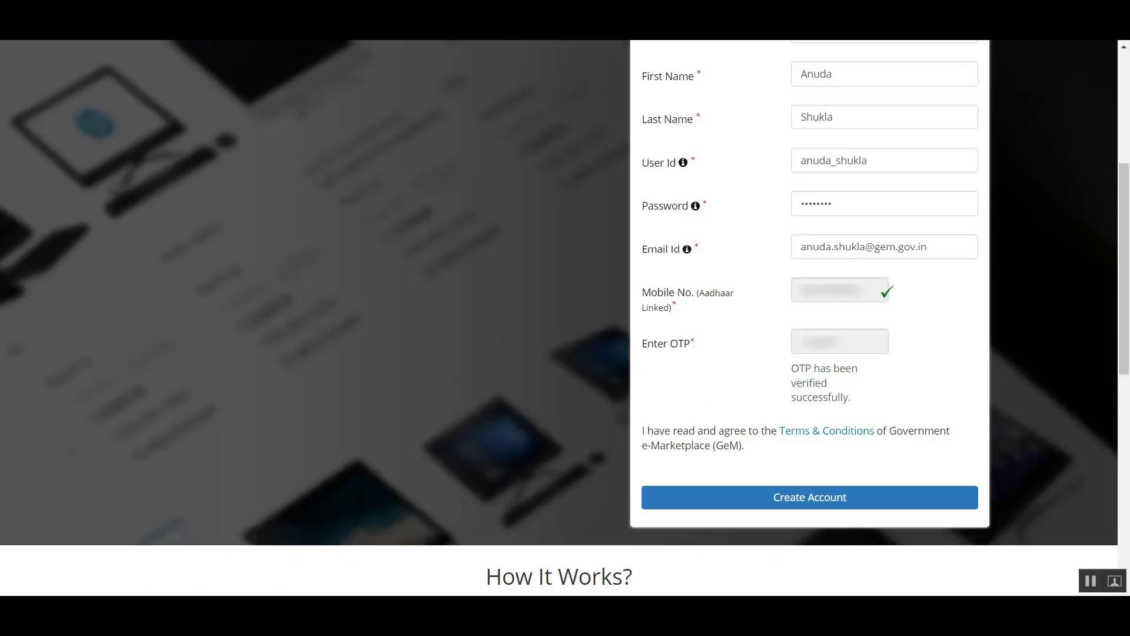
left_click(847, 501)
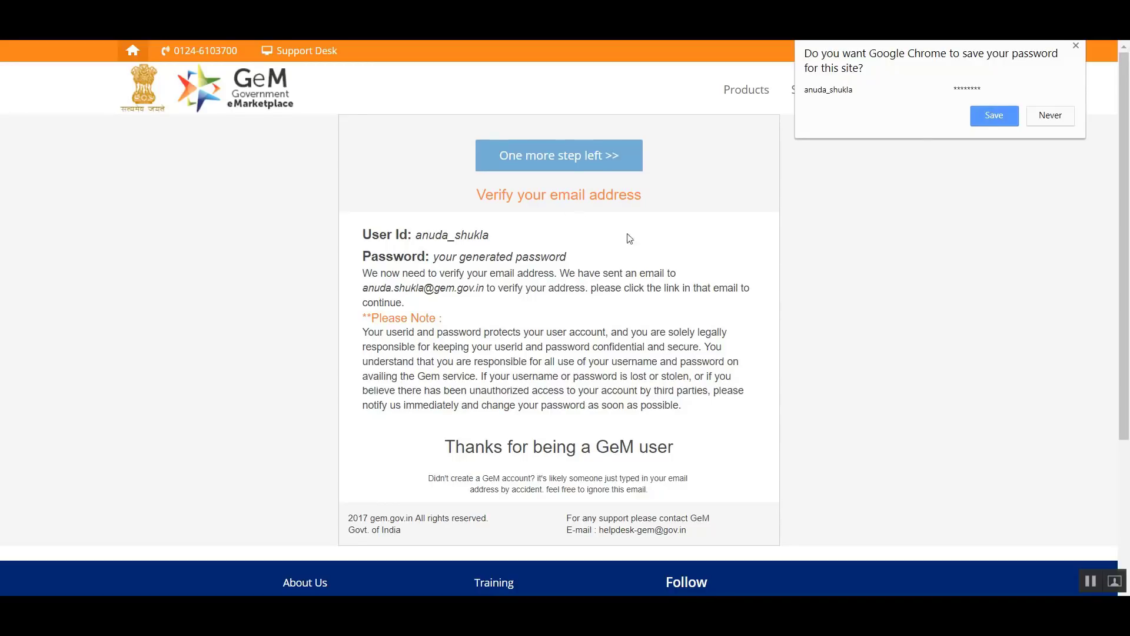
scroll(516, 333, "down", 3)
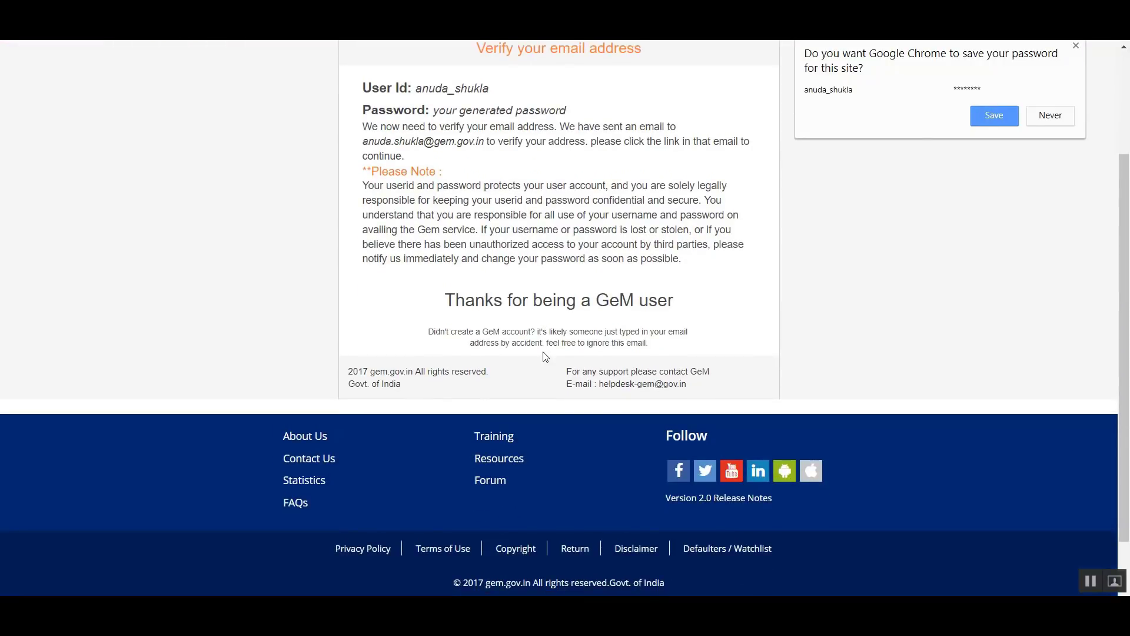
scroll(556, 351, "up", 3)
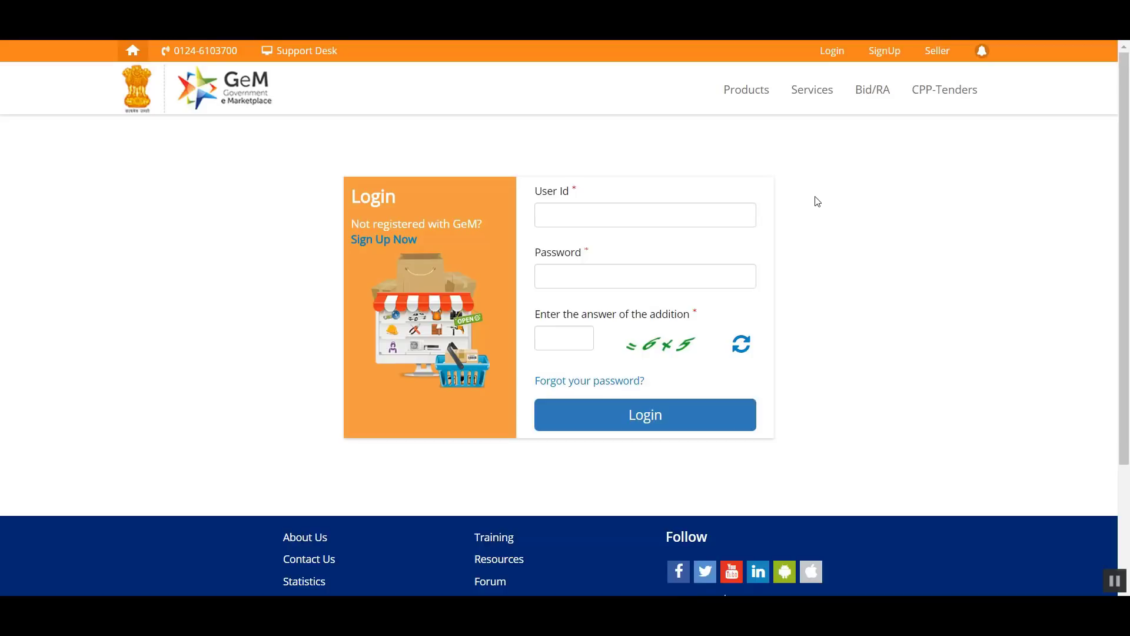
- Log in with the user ID, account password and the answer to the addition, and proceed from the welcome message to the organization details
left_click(637, 225)
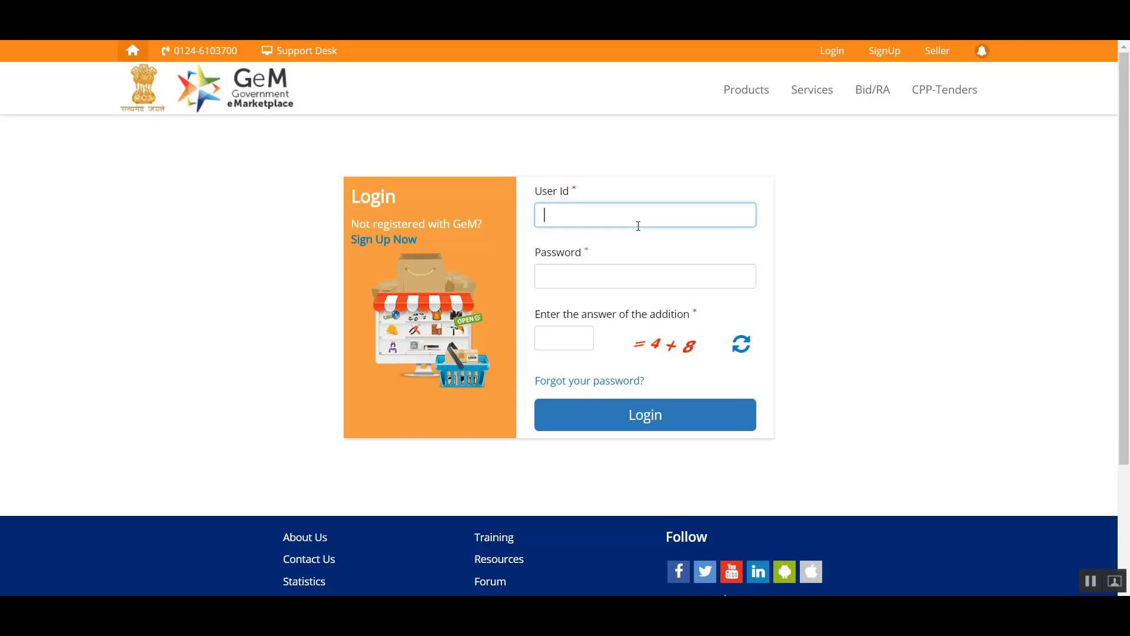
type("anuda")
left_click(671, 283)
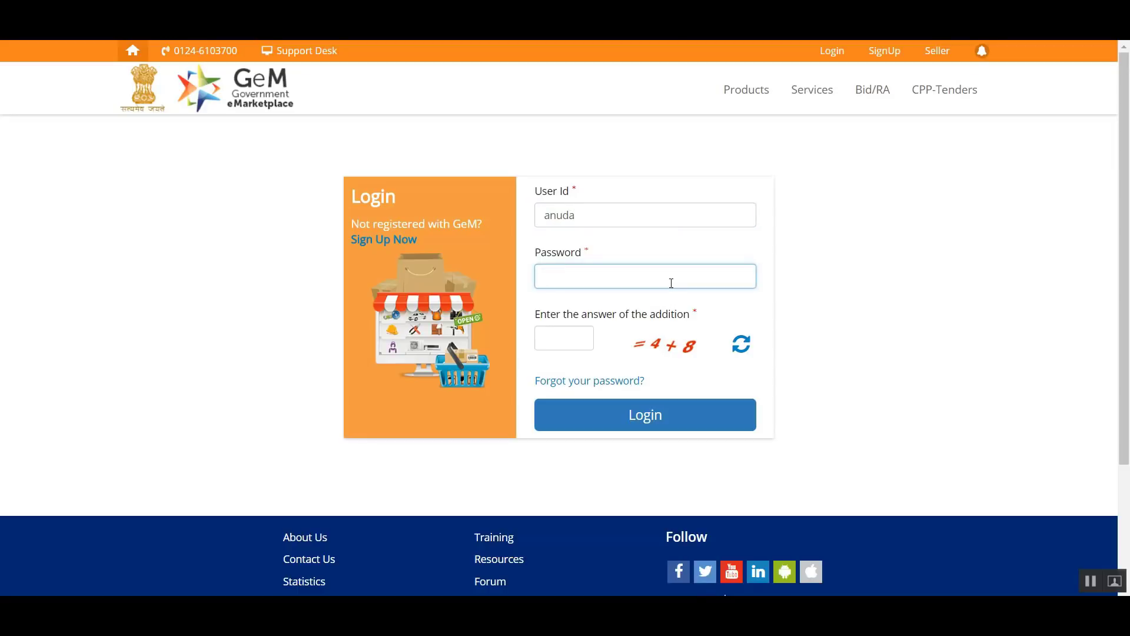
type("********")
left_click(567, 341)
type("12")
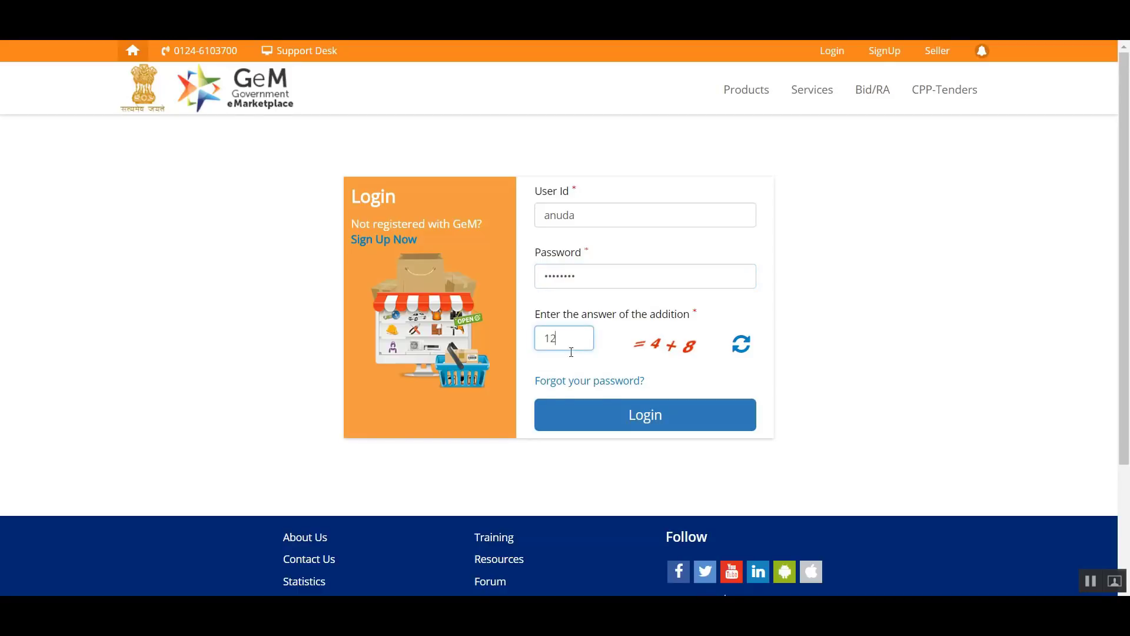
left_click(630, 418)
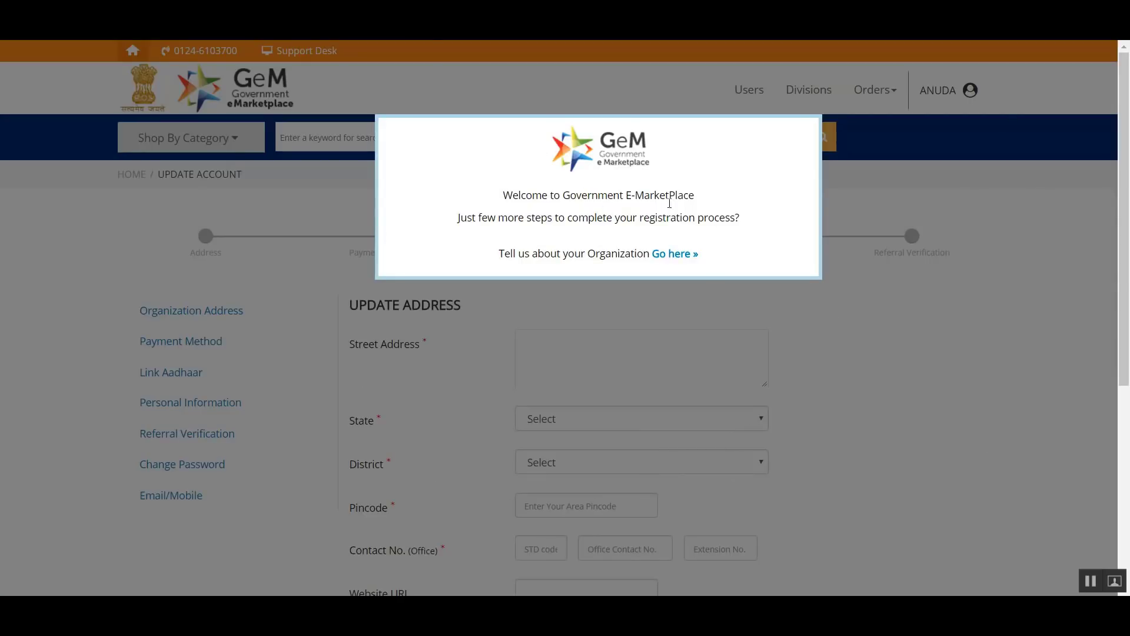
left_click(687, 260)
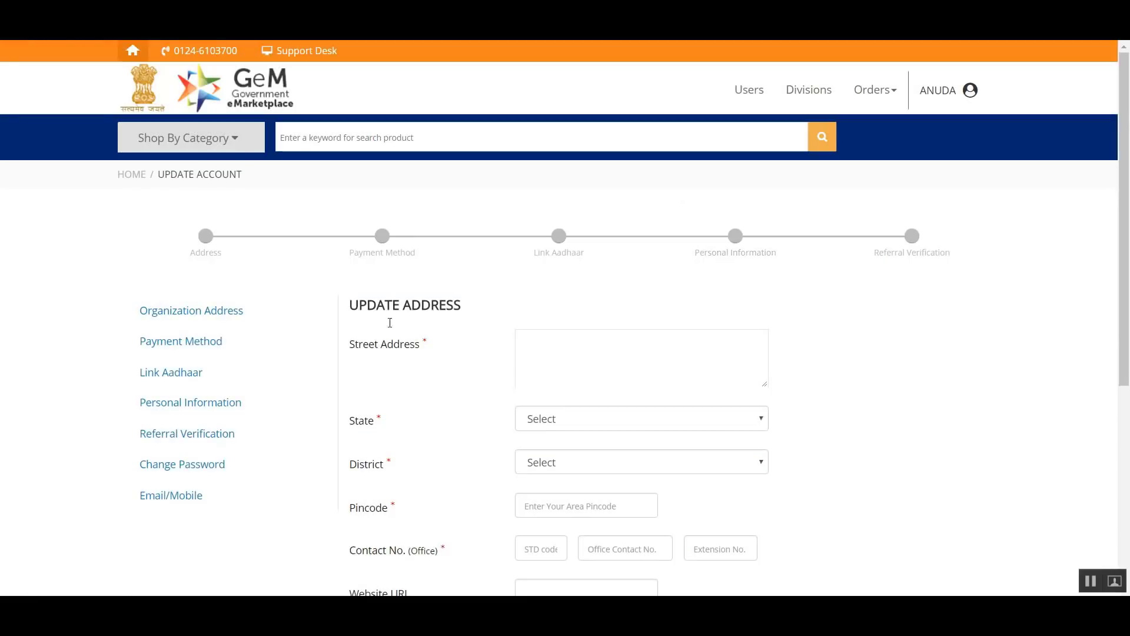
- Look over the address update form and enter the organization's street address
scroll(290, 271, "down", 5)
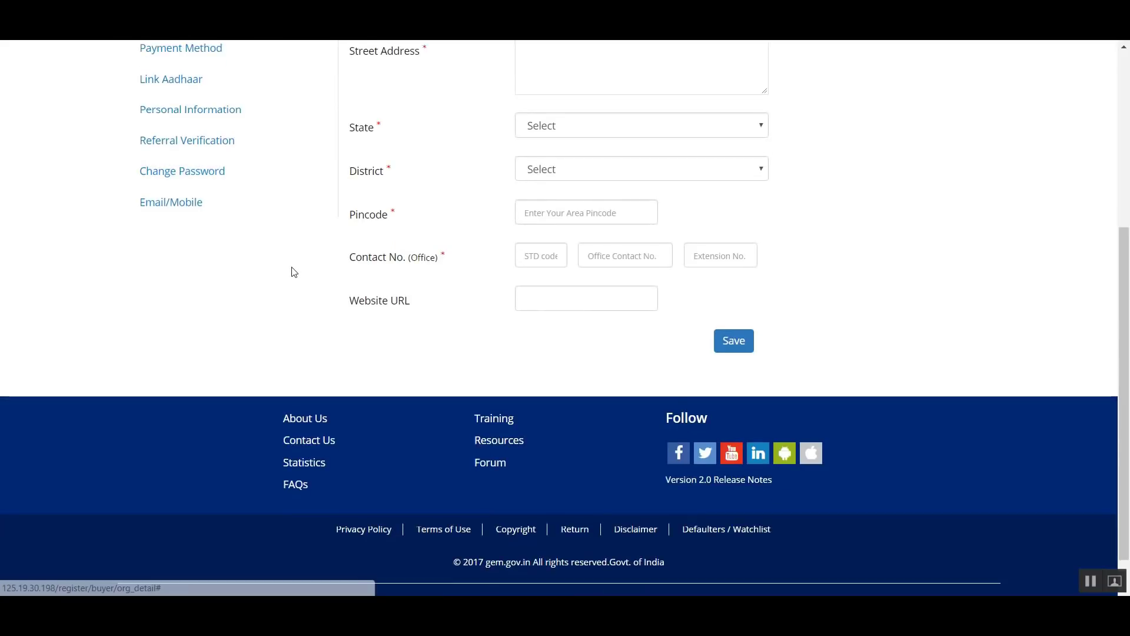
scroll(290, 271, "up", 5)
scroll(293, 273, "down", 1)
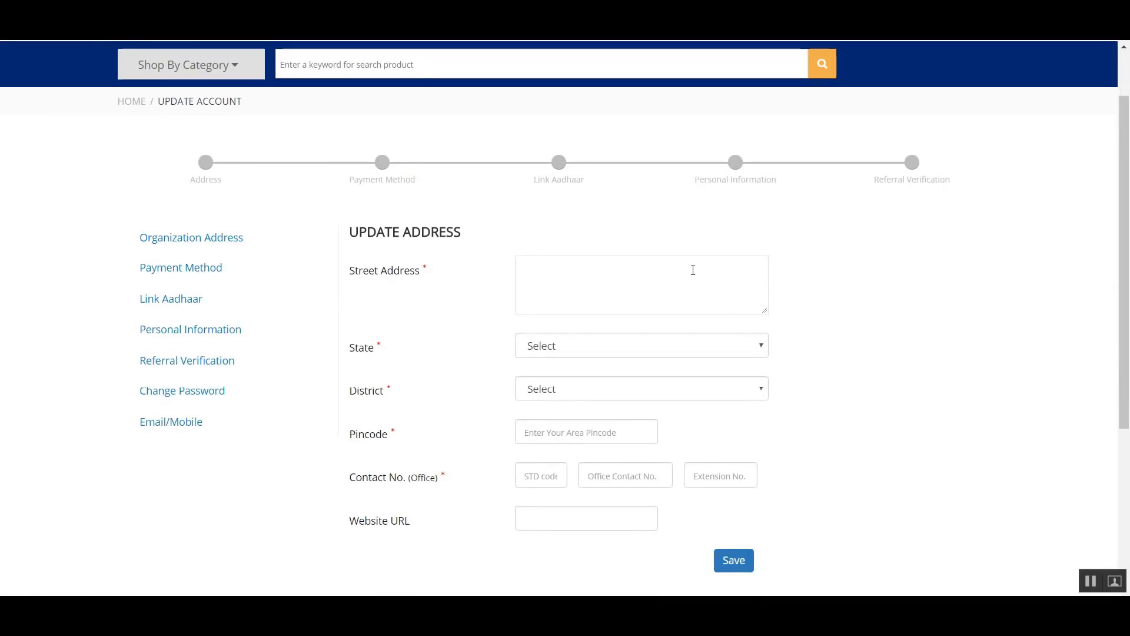
left_click(712, 288)
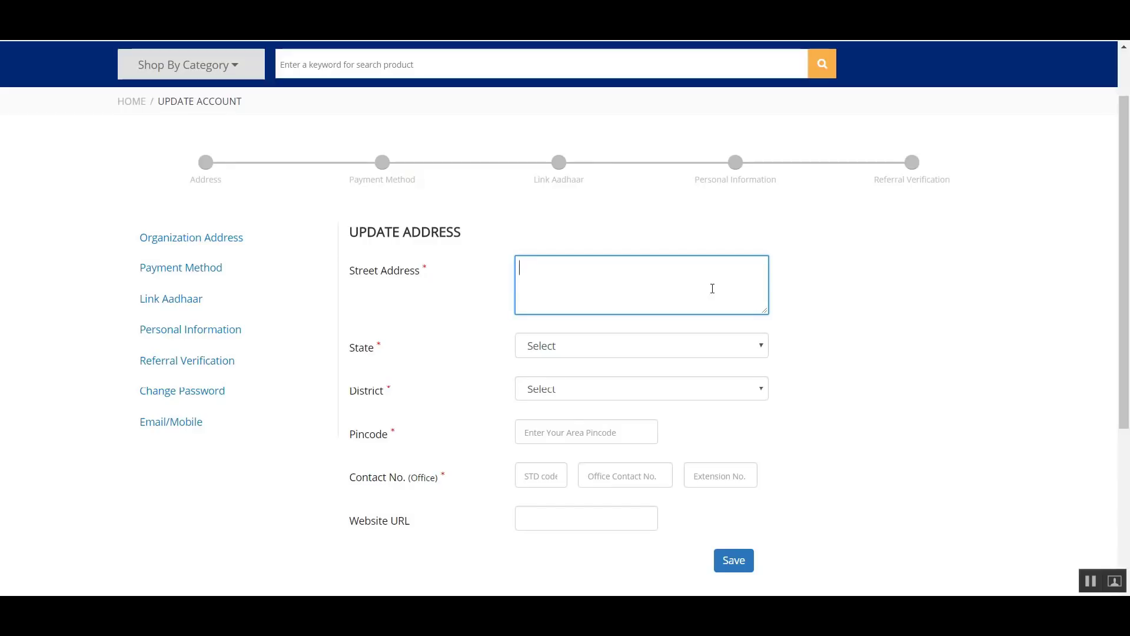
type("JEEVAN TARA BUILDING")
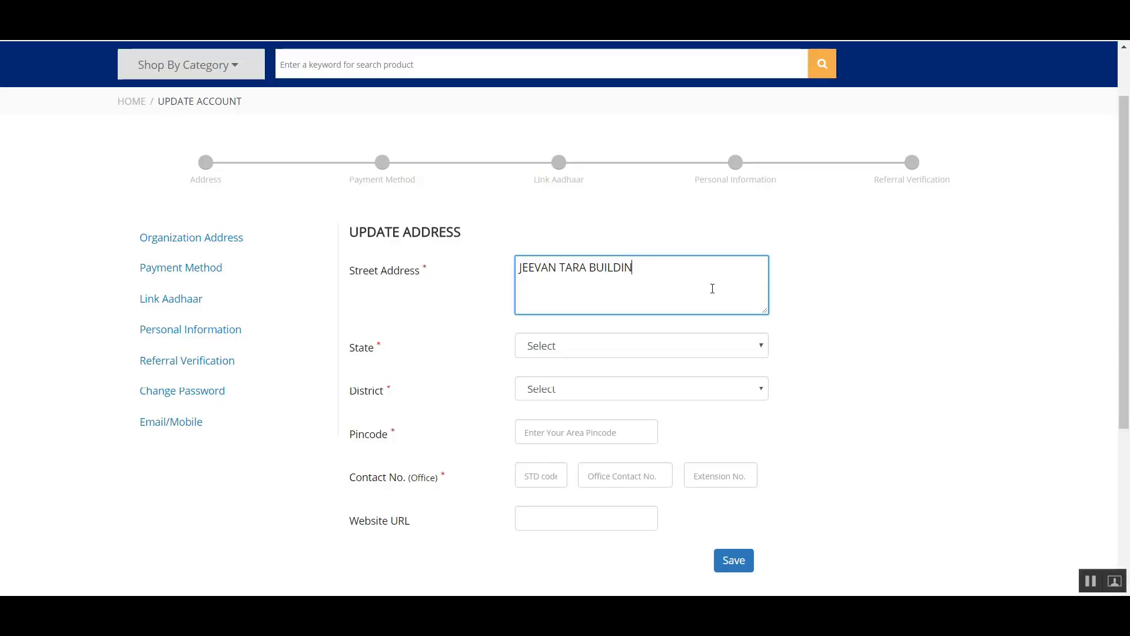
- Choose DELHI as the state and CENTRAL DELHI as the district, and enter the organization's area pincode
scroll(713, 288, "down", 1)
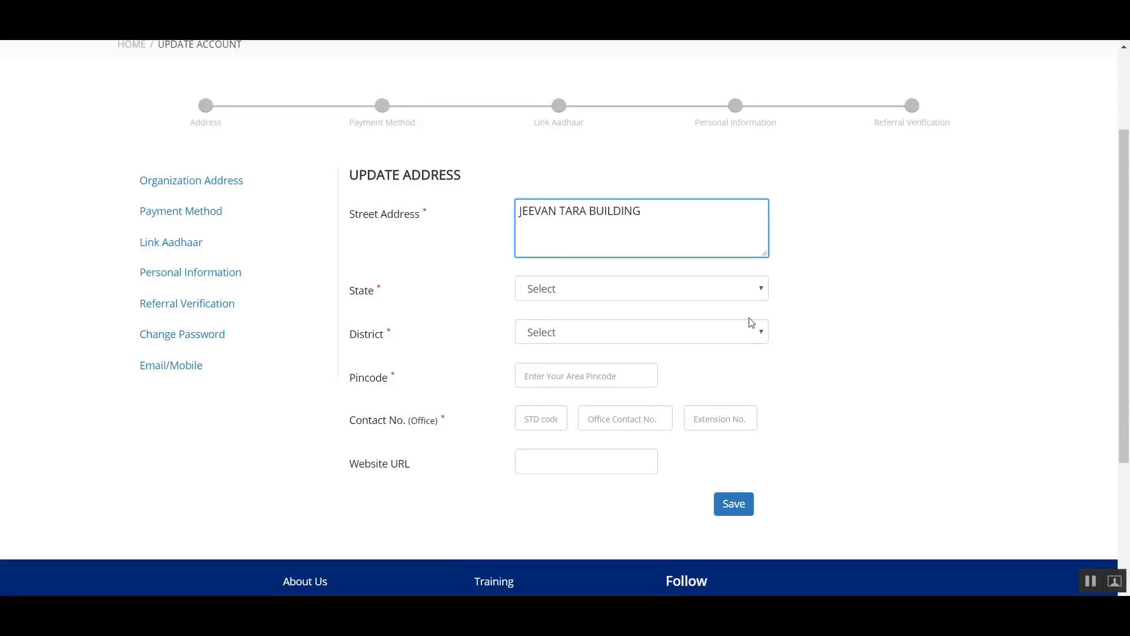
left_click(654, 275)
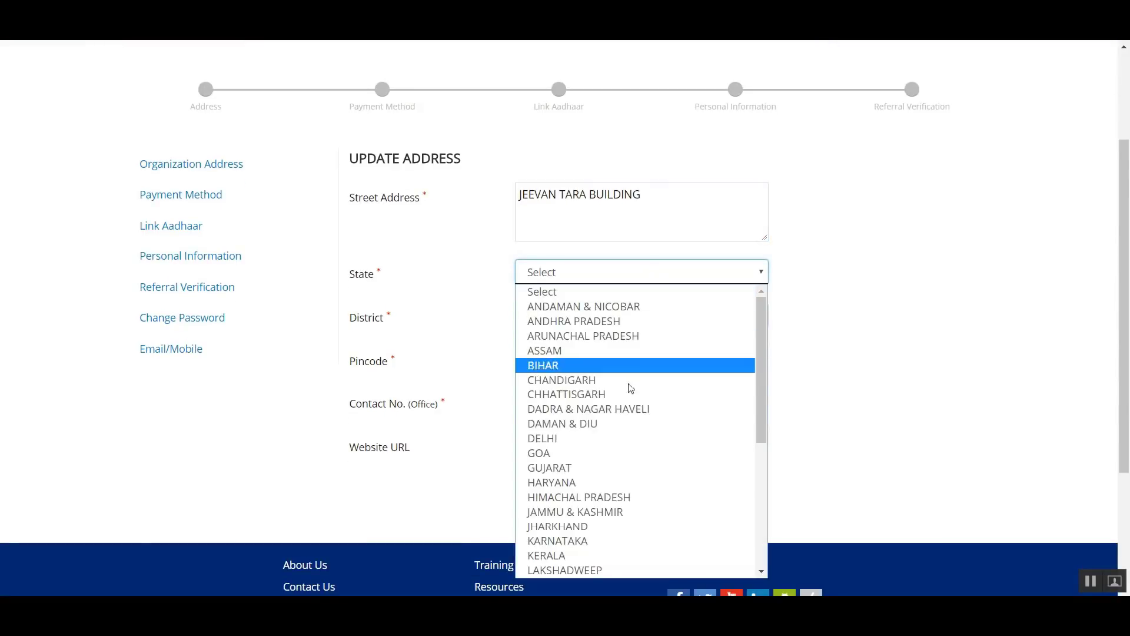
left_click(599, 440)
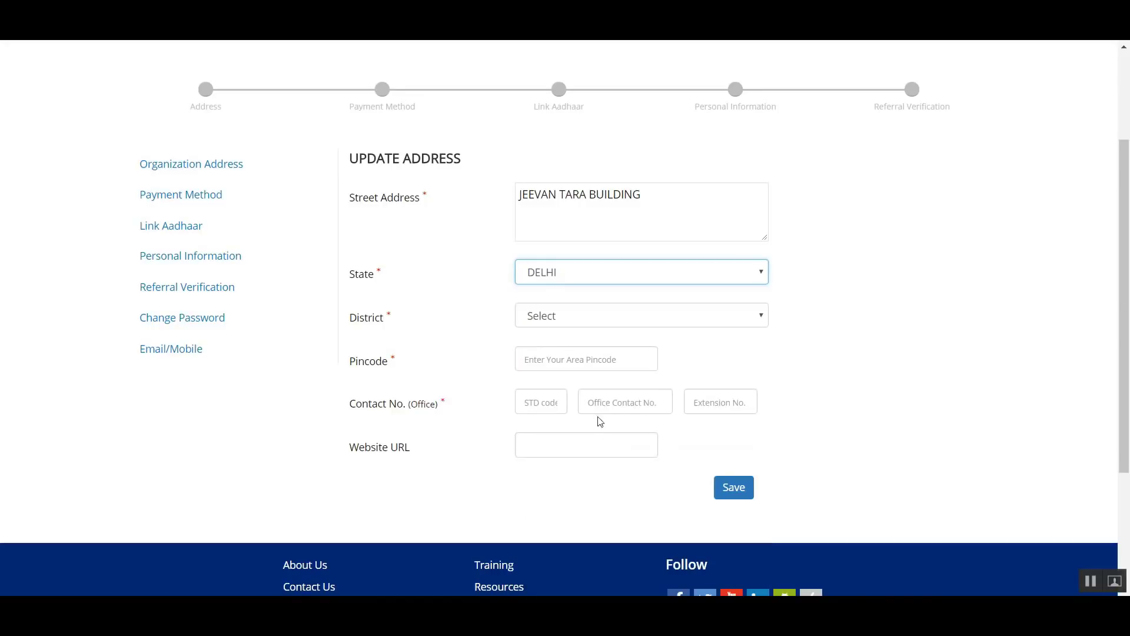
left_click(593, 318)
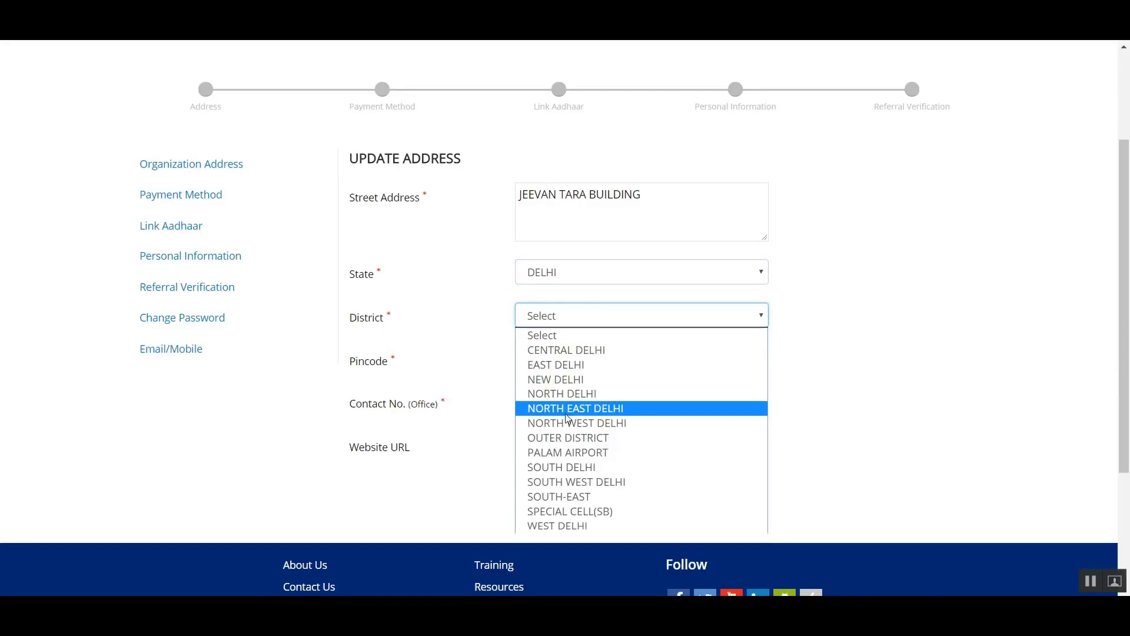
left_click(569, 467)
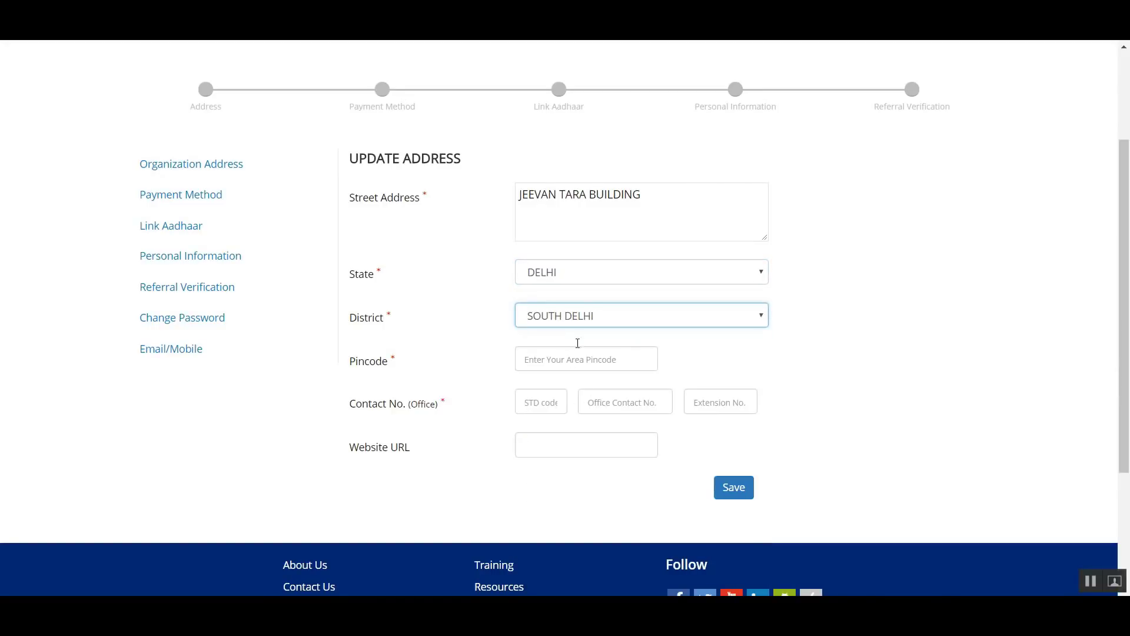
left_click(586, 318)
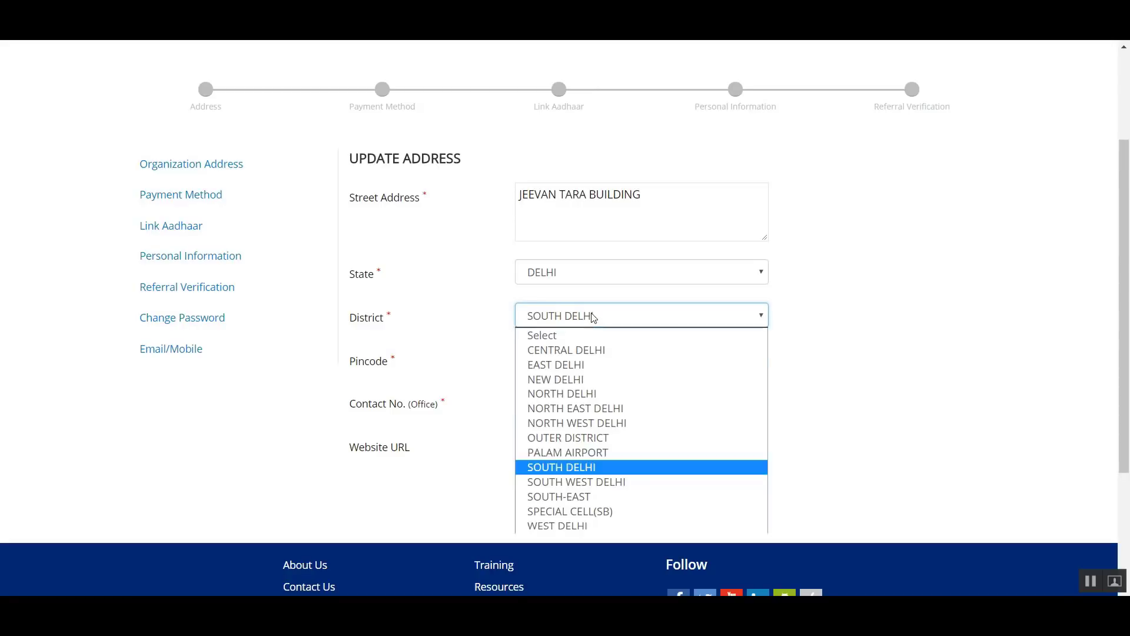
left_click(577, 350)
left_click(577, 360)
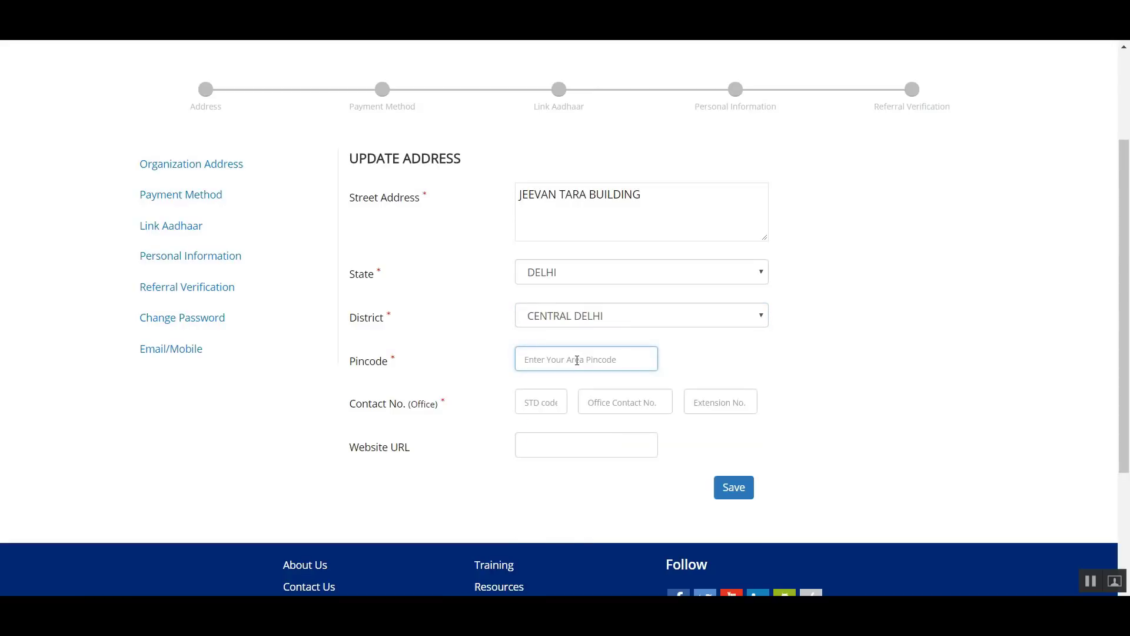
type("110001")
- Fill in the office contact number with its STD code, number and extension
scroll(560, 366, "down", 1)
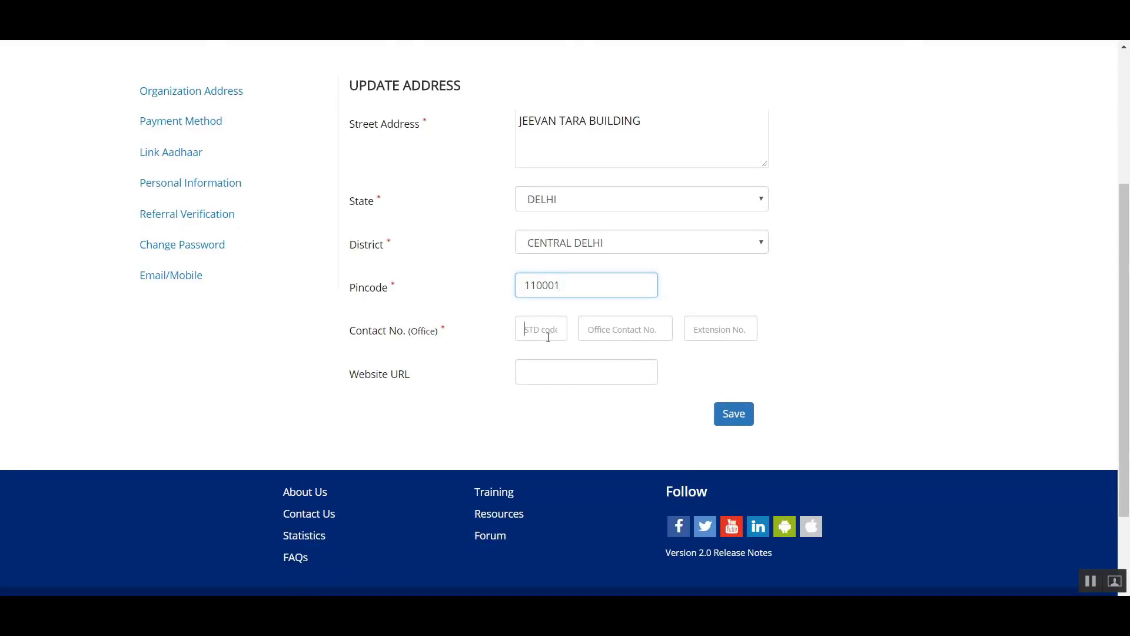
left_click(551, 330)
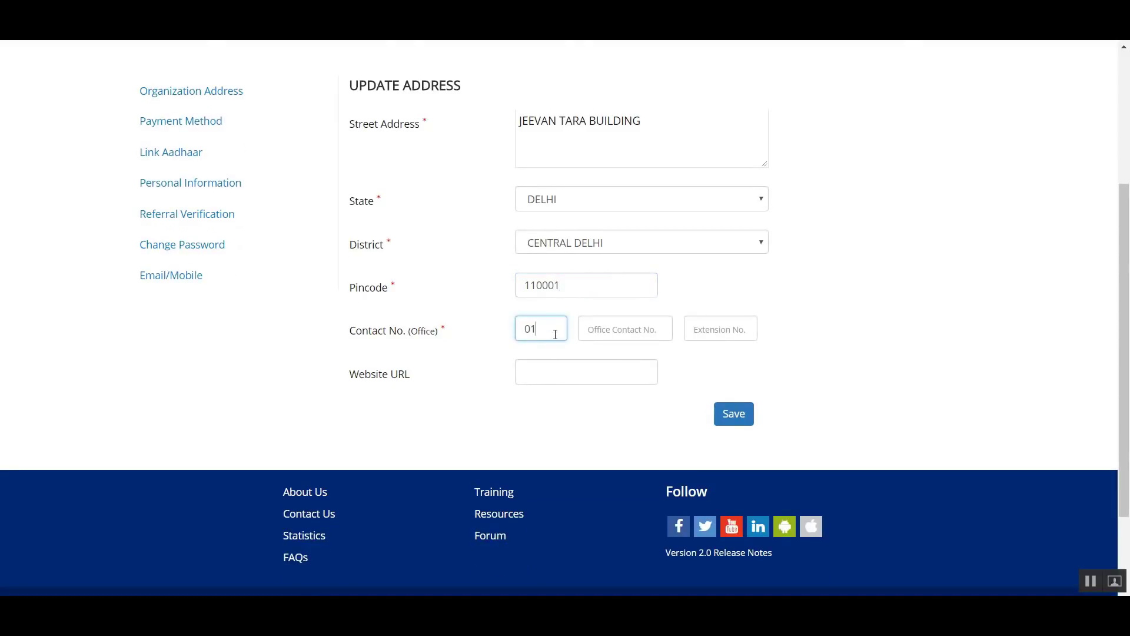
left_click(660, 321)
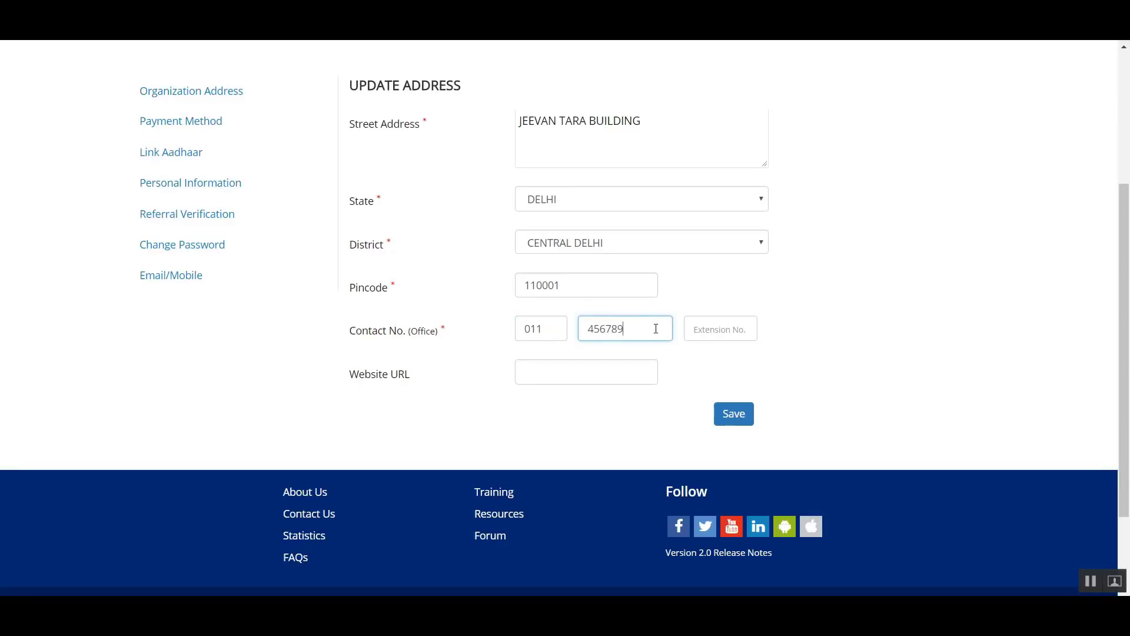
left_click(686, 331)
left_click(699, 325)
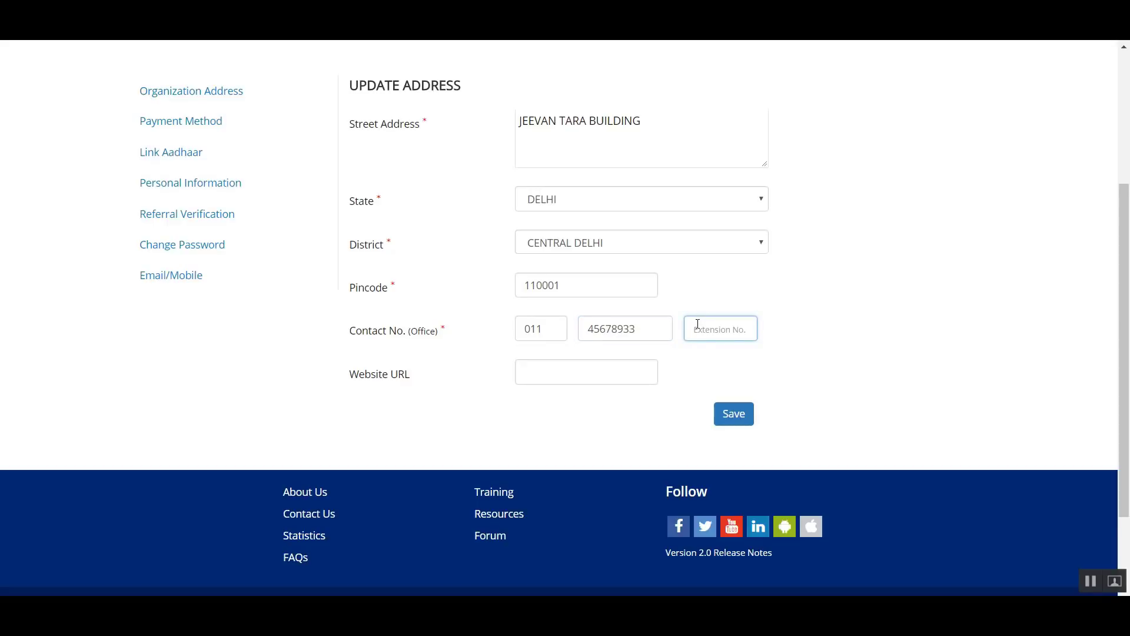
type("213")
- Leave the website URL blank and save the organization address
left_click(569, 380)
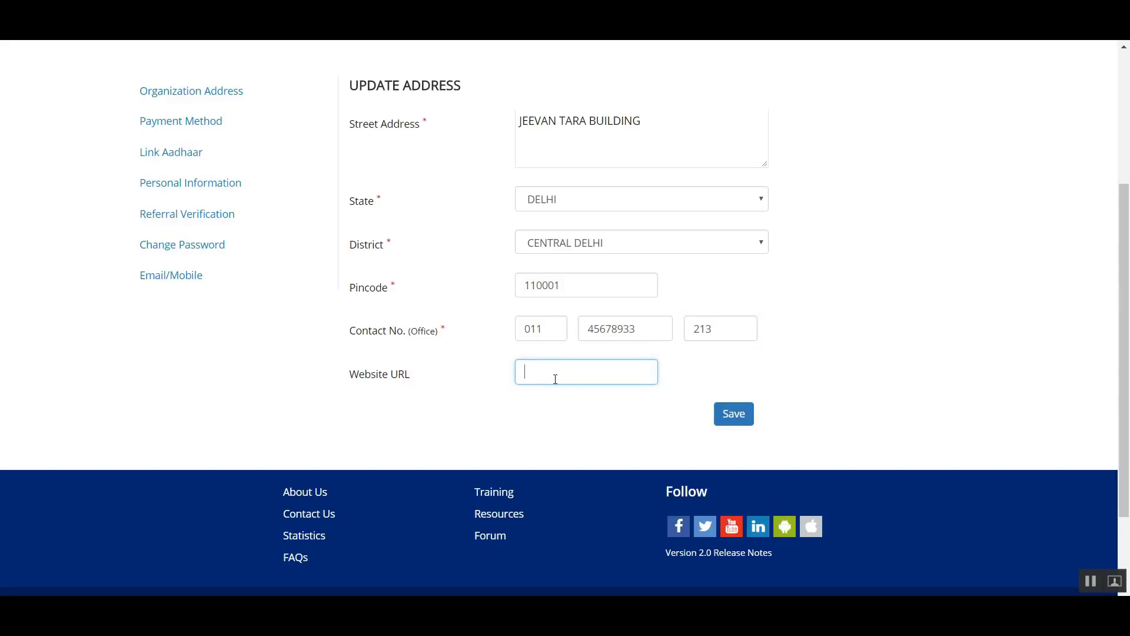
left_click_drag(419, 373, 453, 397)
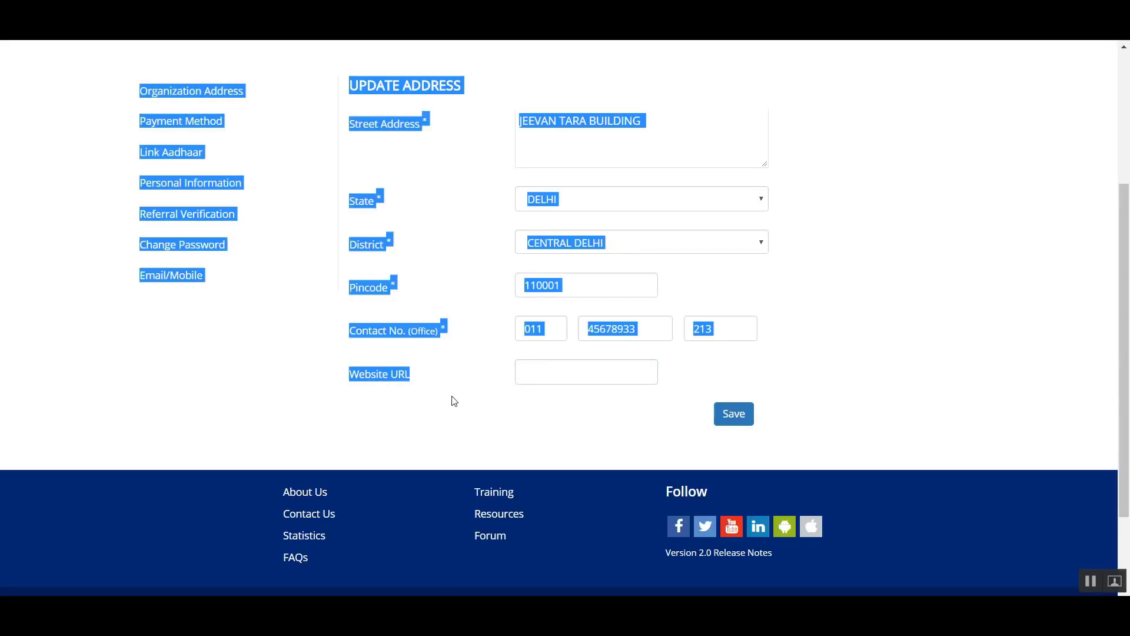
left_click(452, 397)
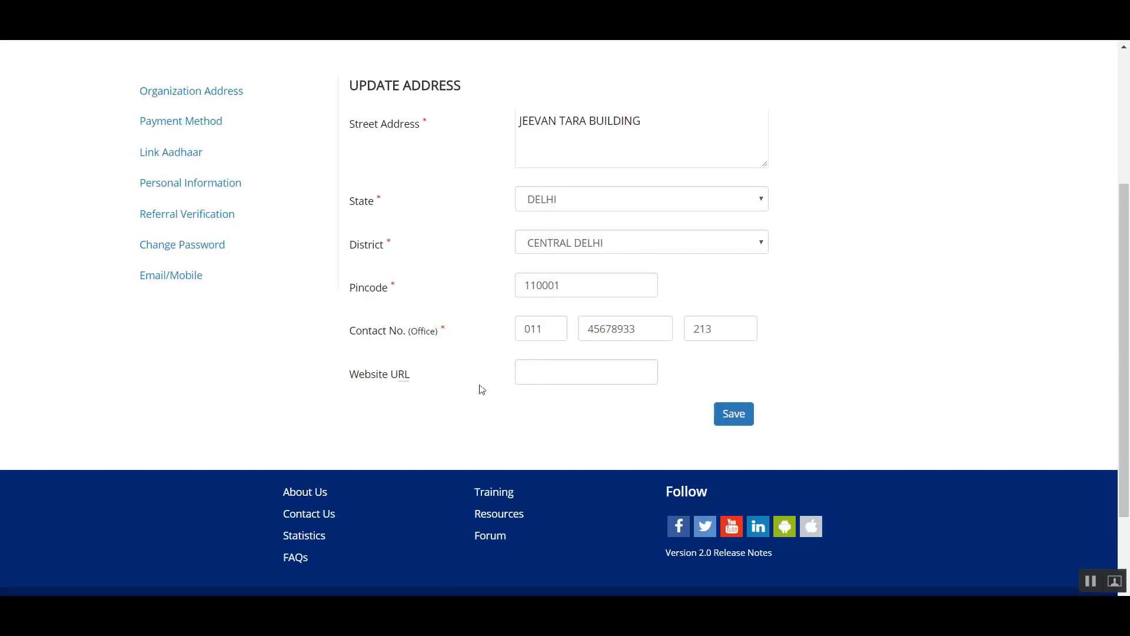
left_click(745, 427)
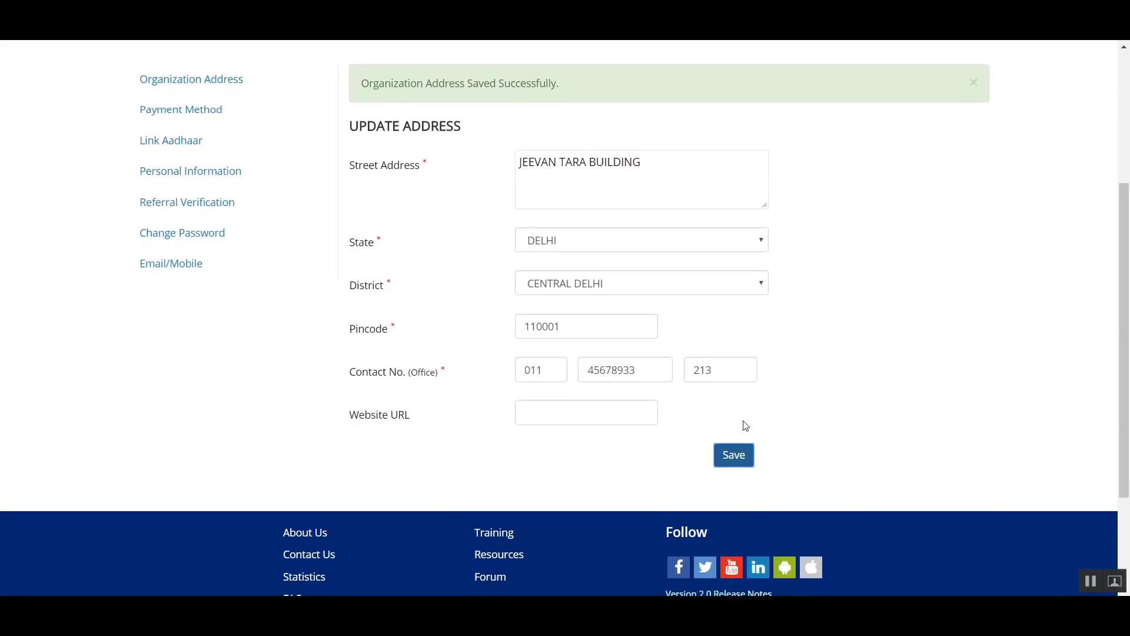
- Set the payment method to Others (offline methods) with Others as the payment department, and save it
left_click(277, 151)
scroll(282, 153, "up", 3)
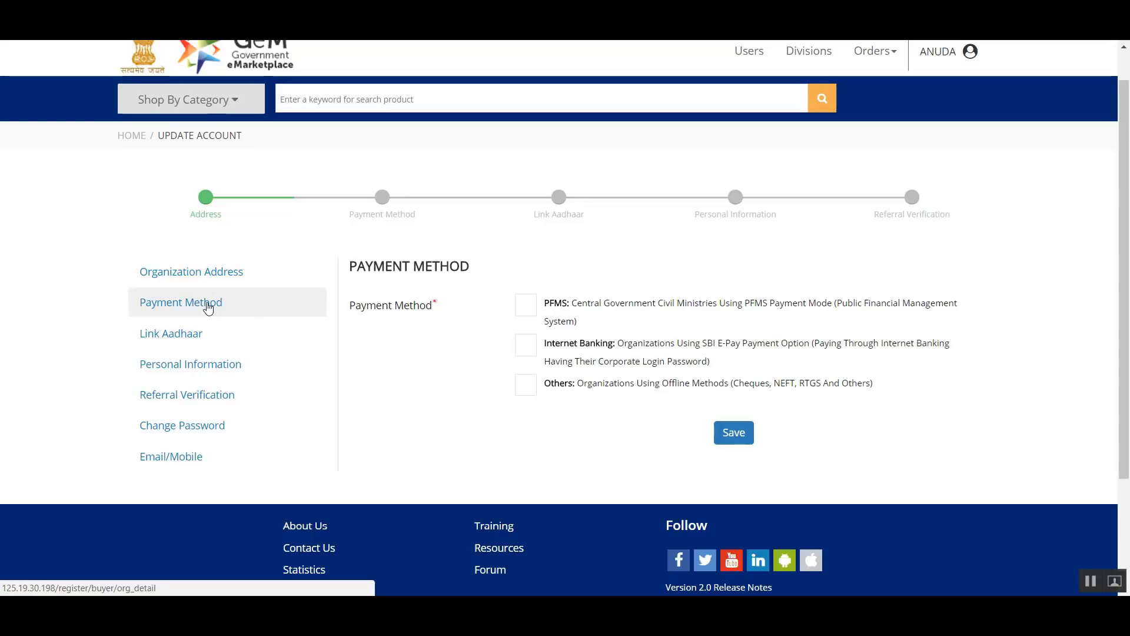
left_click(532, 315)
left_click(527, 352)
left_click(526, 386)
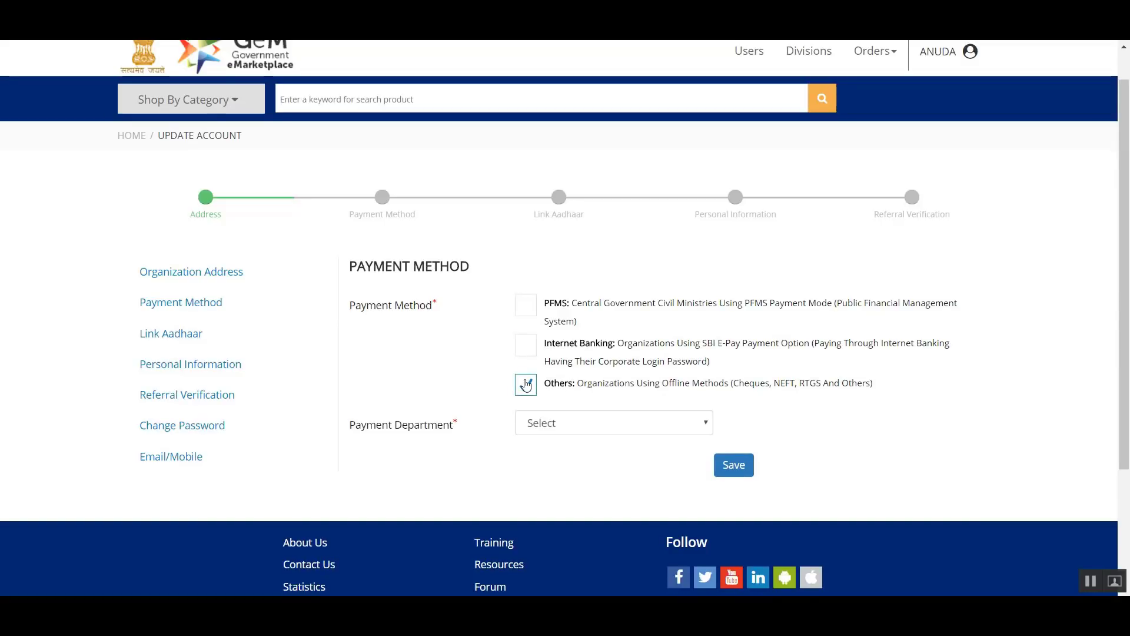
left_click(565, 432)
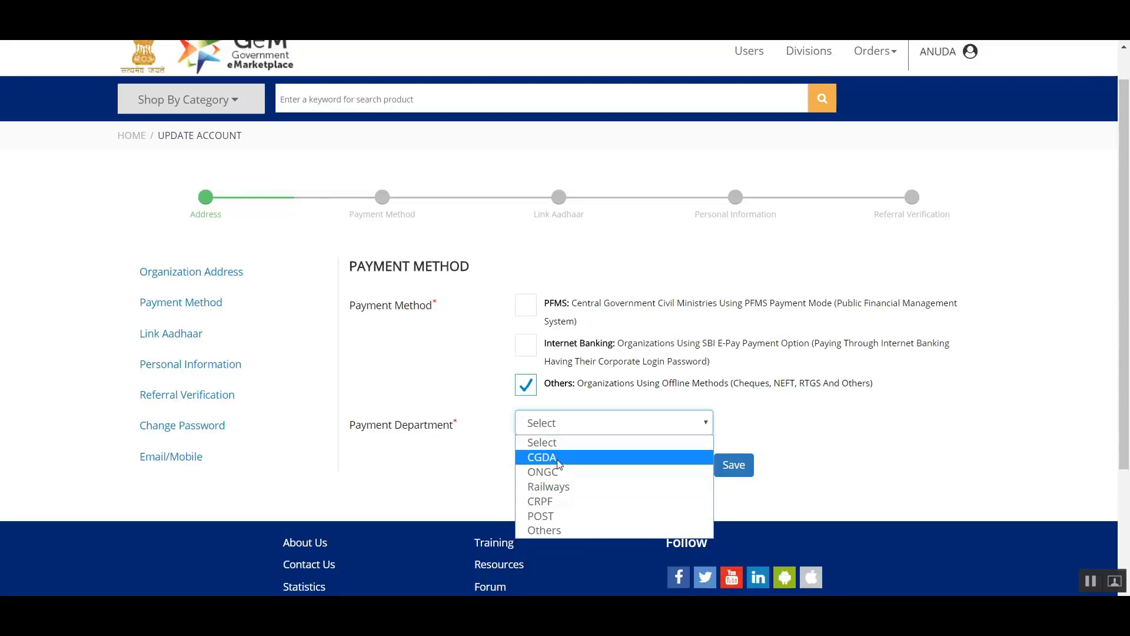
left_click(590, 528)
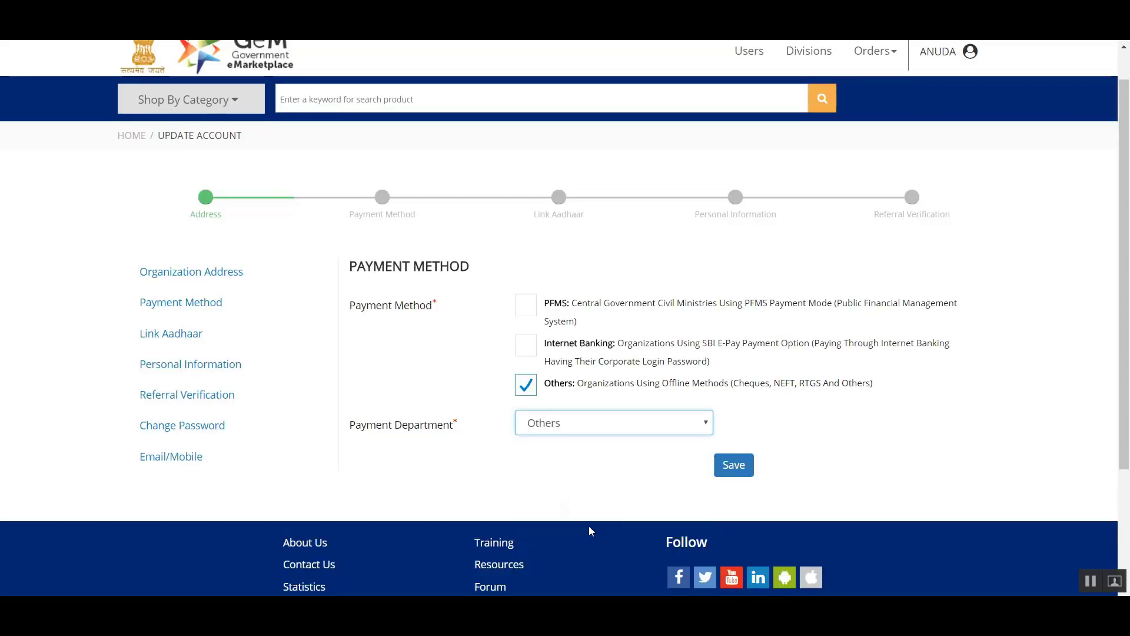
left_click(727, 468)
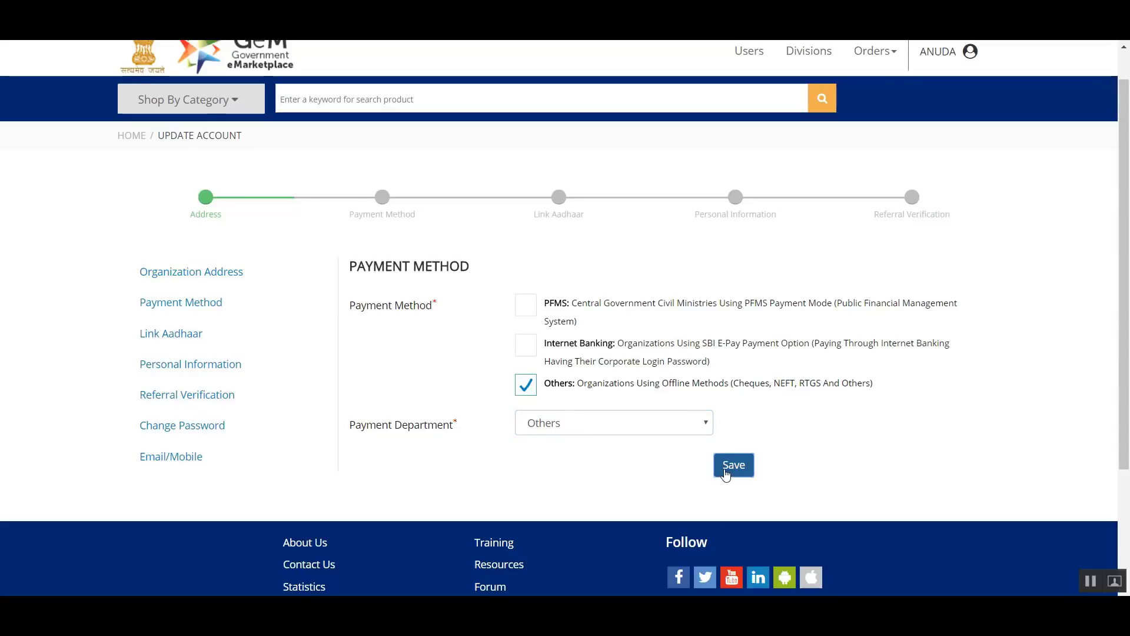
- Enter GEM as the bank name and fill in the bank account number
scroll(724, 469, "down", 3)
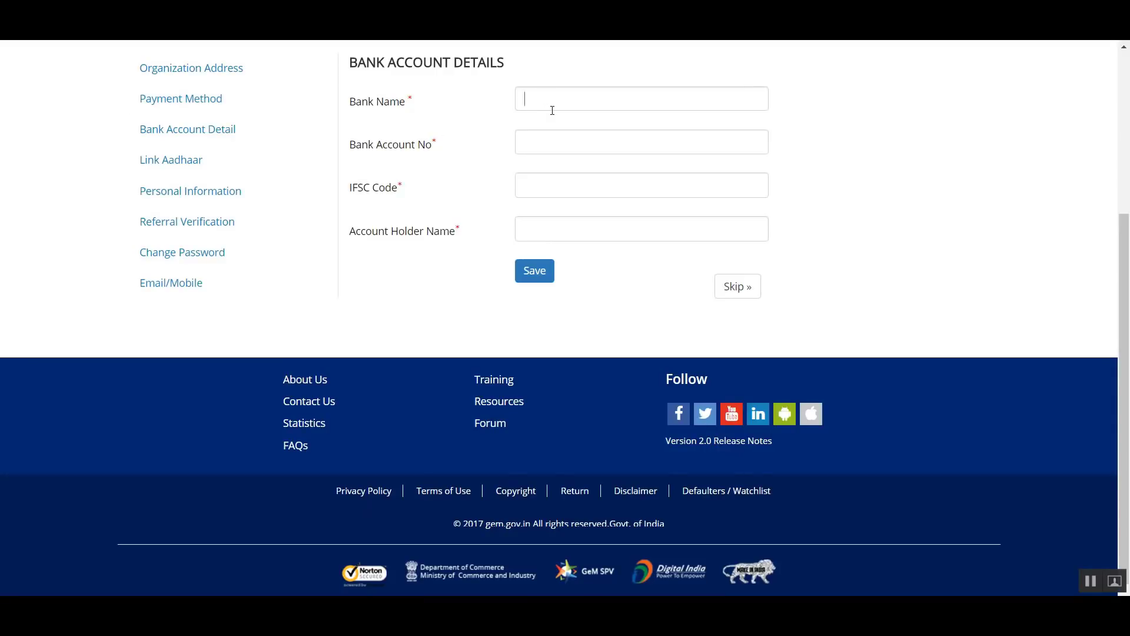
left_click(553, 111)
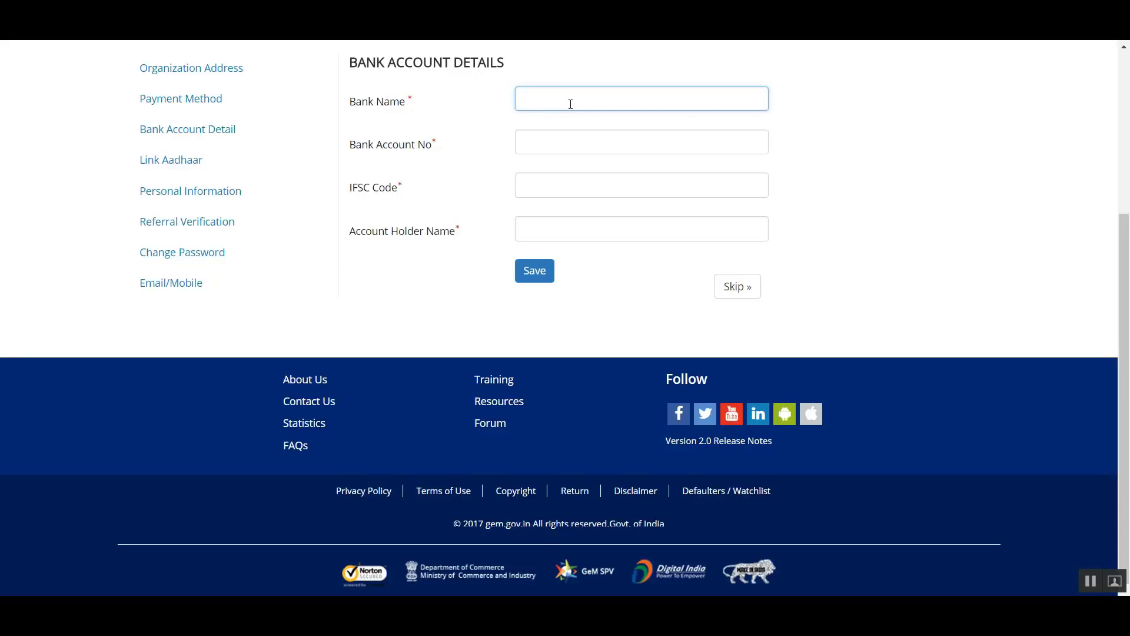
type("GEM")
left_click(595, 139)
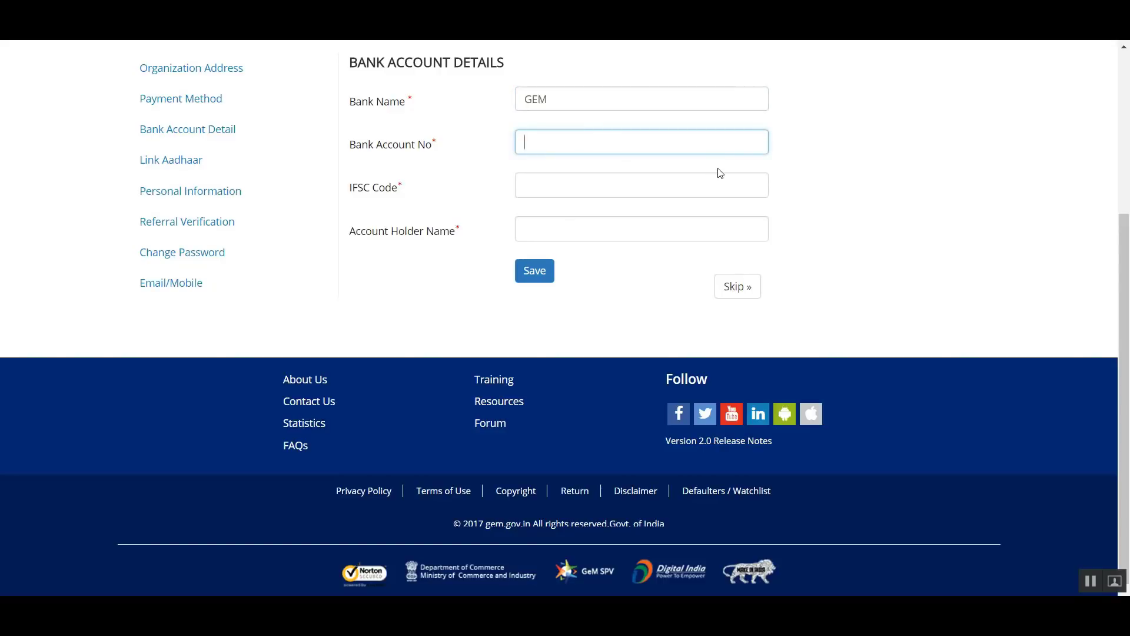
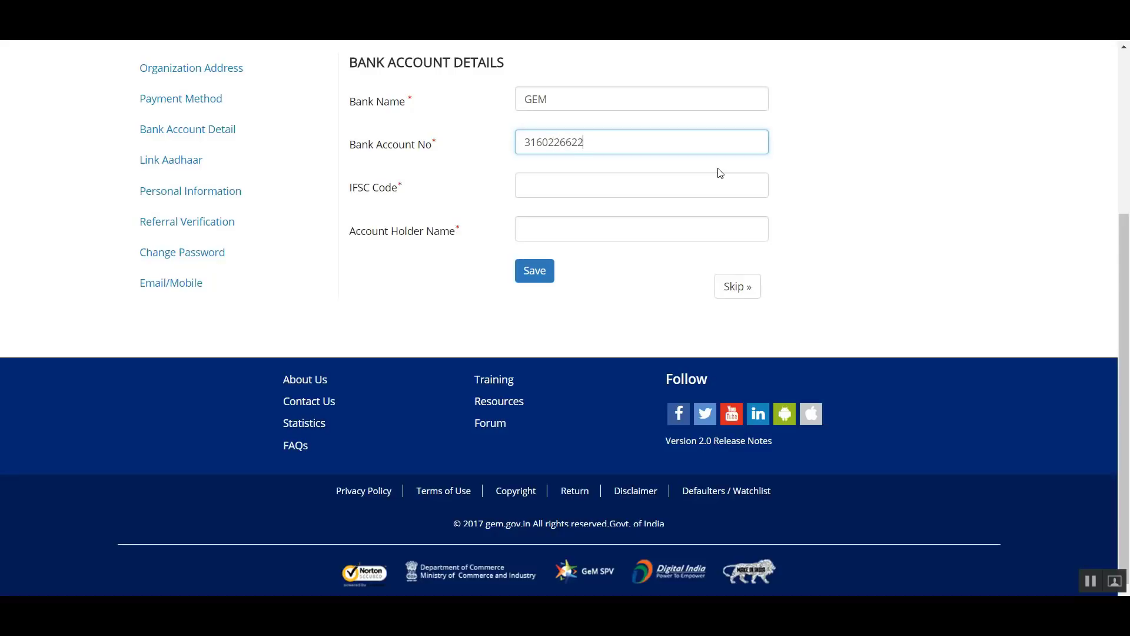
- Enter SBIN0001790 as the IFSC code of the bank account
left_click(713, 185)
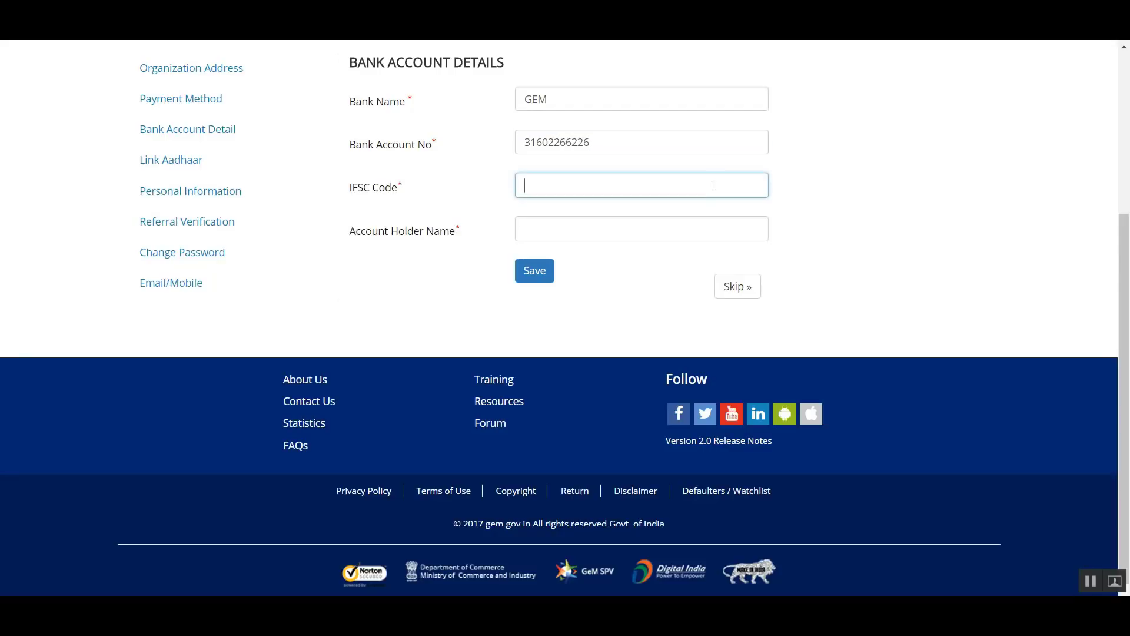
type("SBIN")
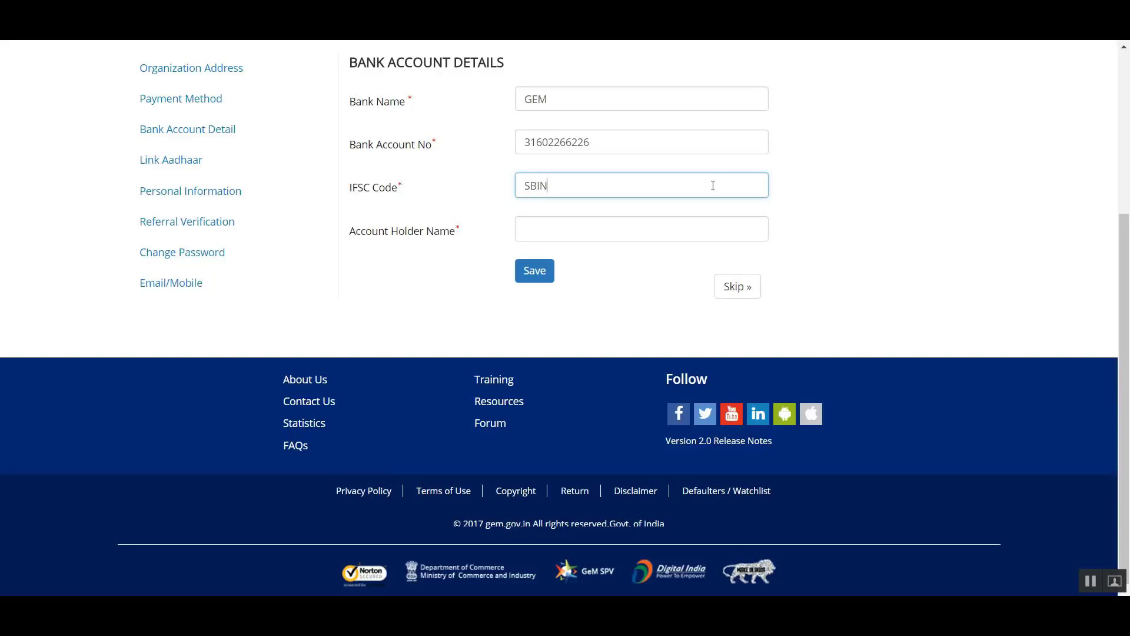
type("0001790")
- Enter DGSND GEM as the account holder name and try to save the bank account details
left_click(669, 236)
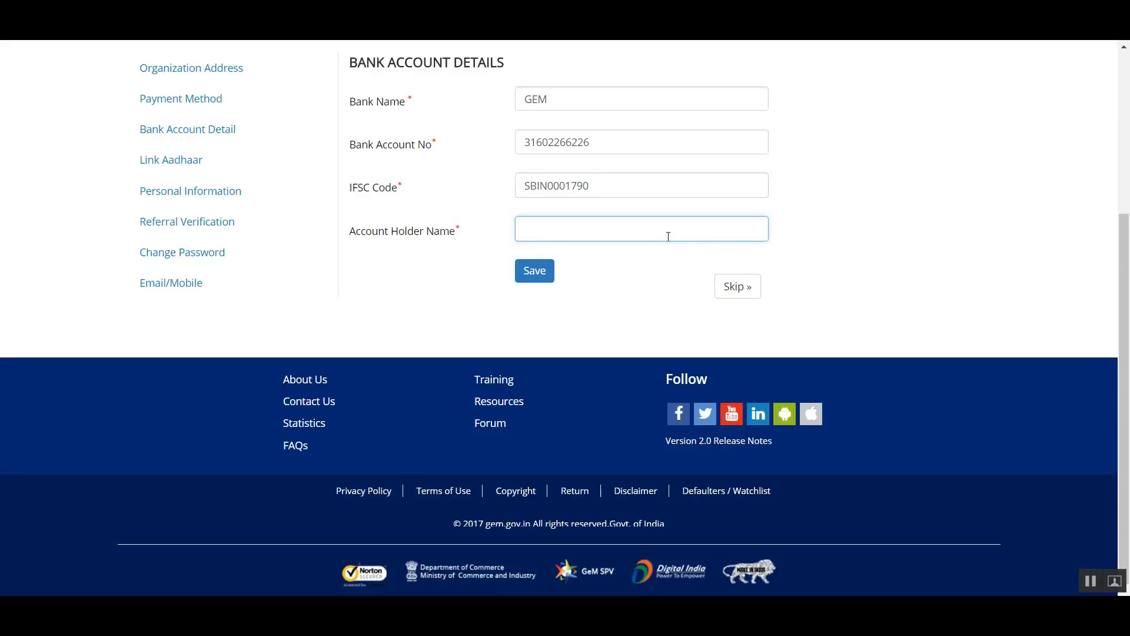
type("DGSND GEM")
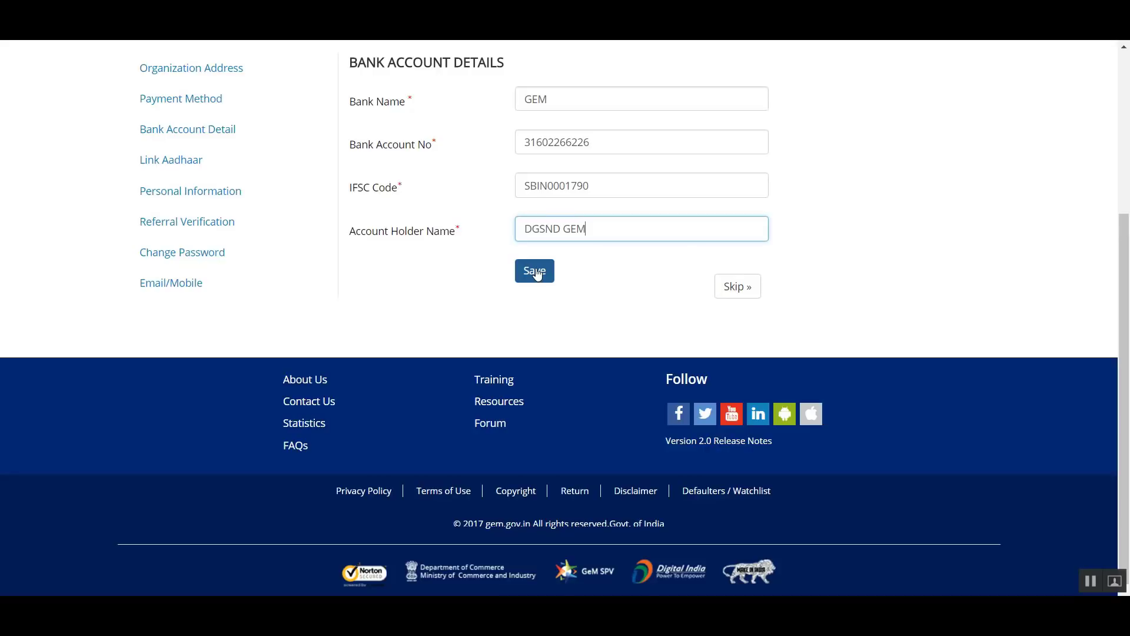
left_click(539, 274)
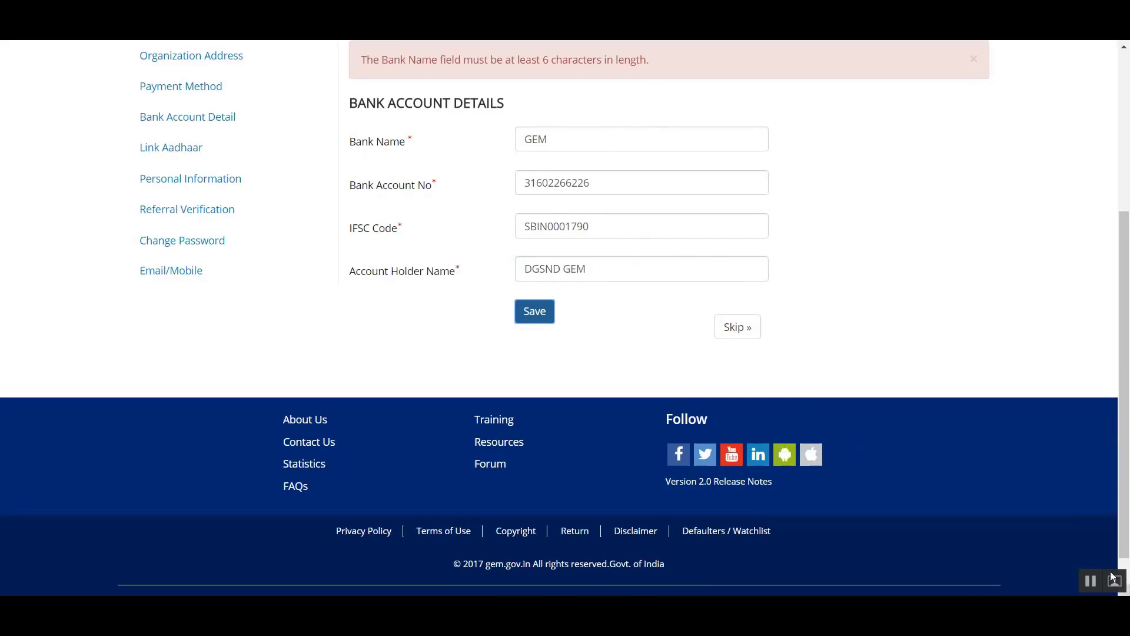
- Change the bank name to STATE BANK OF INDIA and save the bank account details
scroll(589, 187, "up", 1)
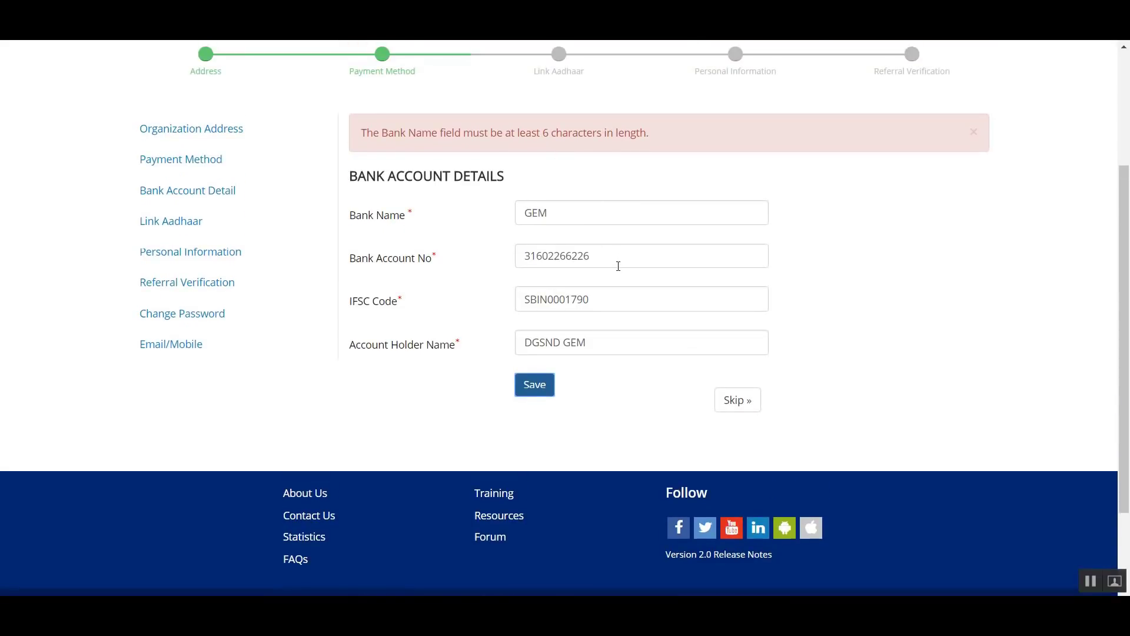
scroll(618, 266, "down", 1)
left_click(574, 146)
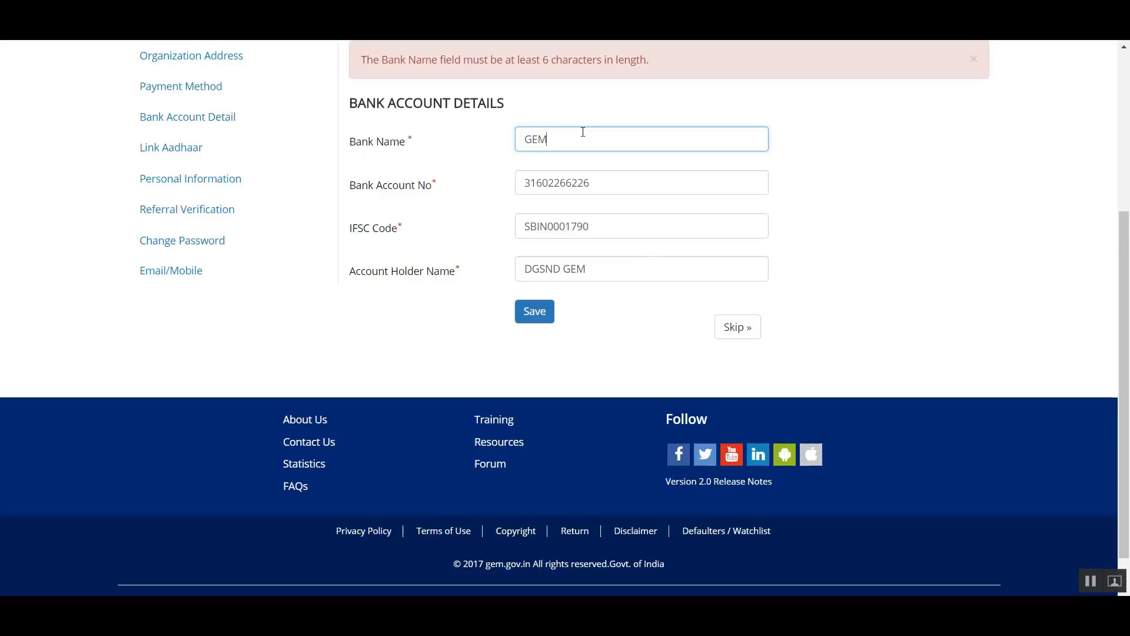
key("BackSpace")
key("BackSpace")
key("BackSpace")
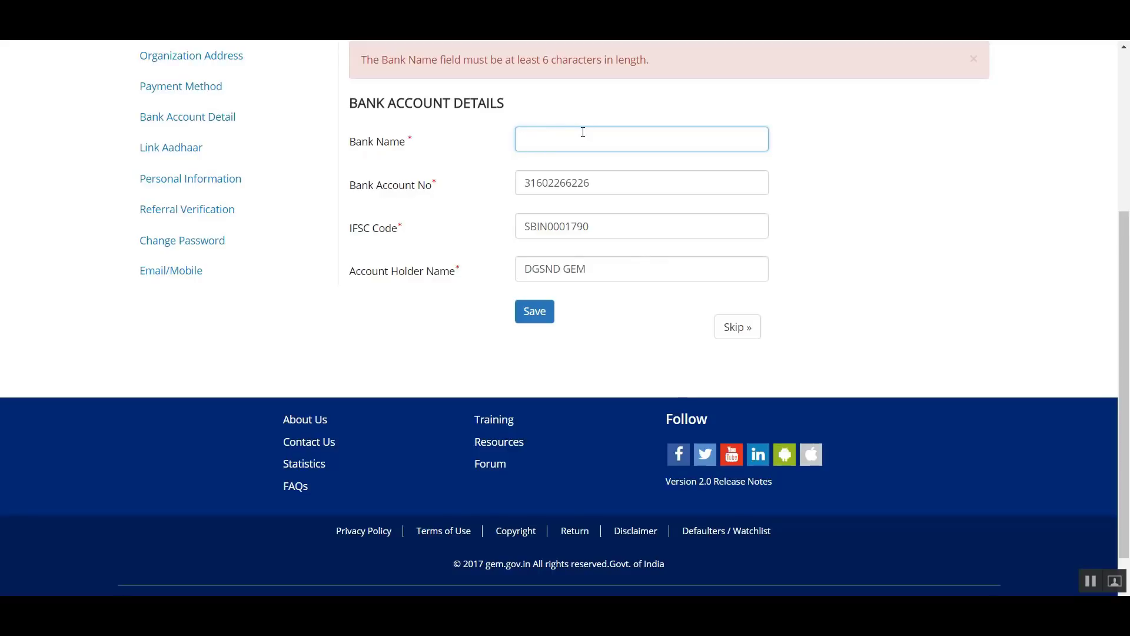
type("STATE BANK OF O")
key("BackSpace")
type("INDIA")
left_click(553, 320)
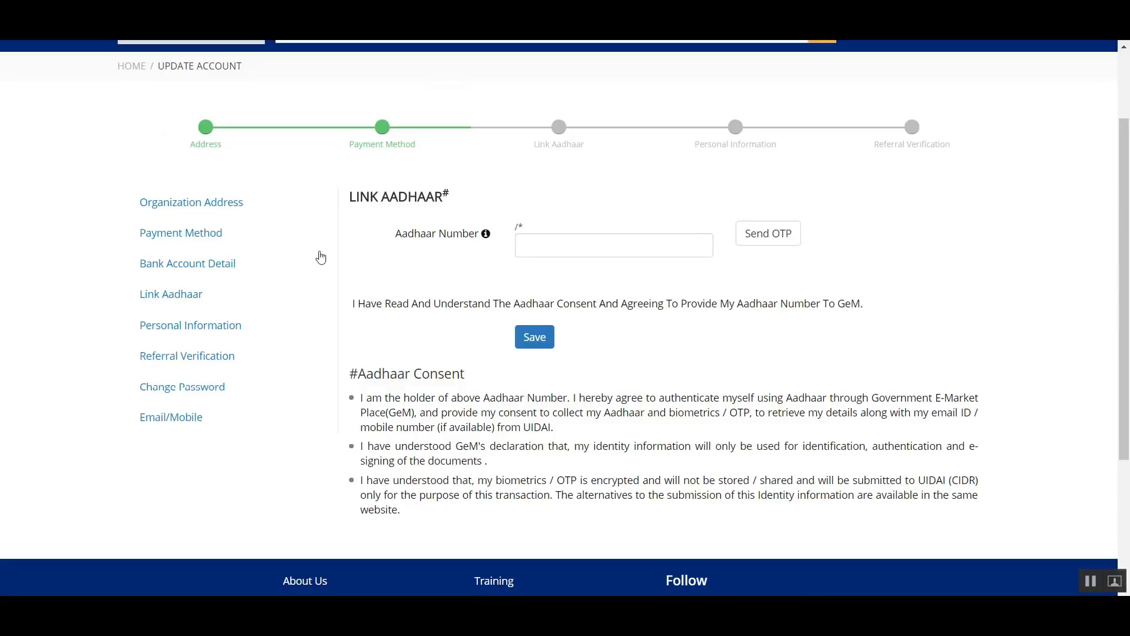
- Enter the Aadhaar number of the account holder and request an OTP for it
left_click(556, 245)
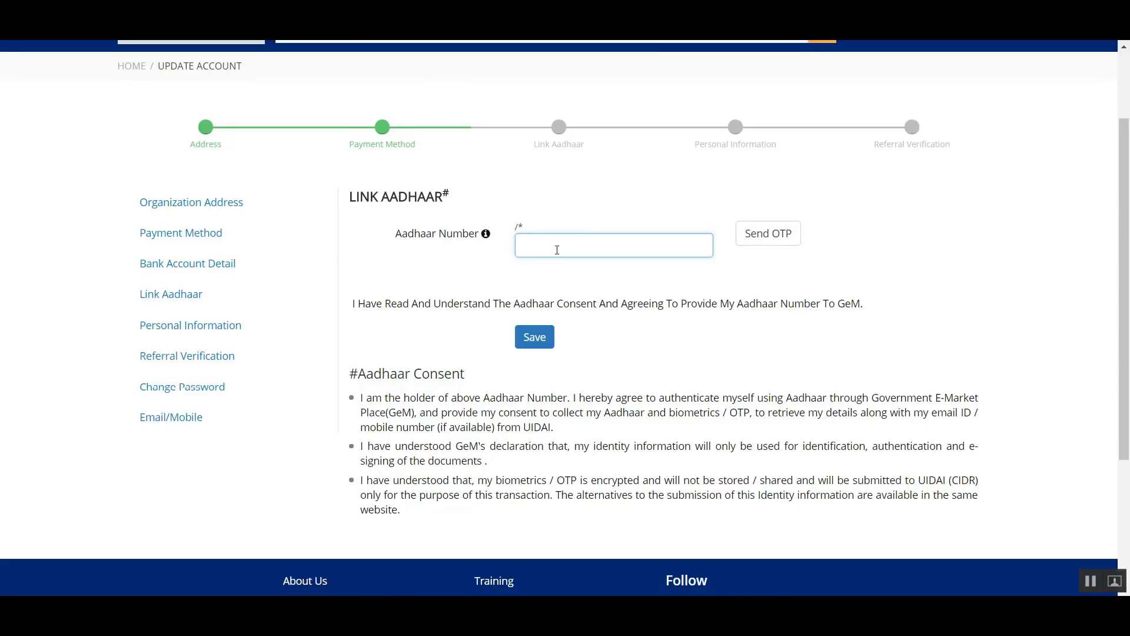
left_click(576, 230)
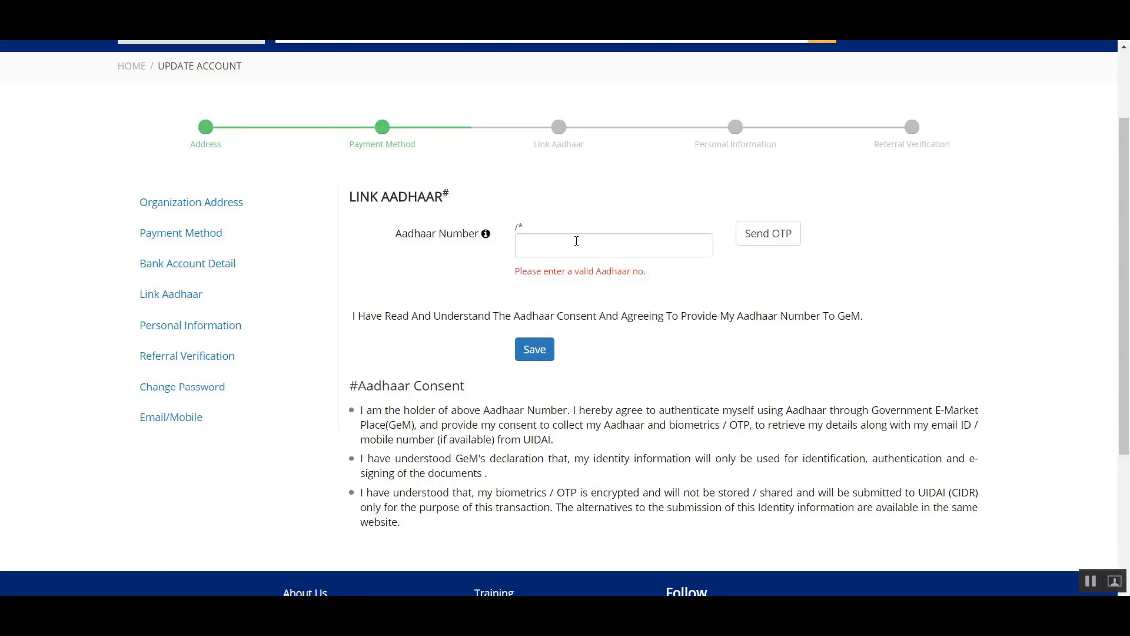
left_click(576, 241)
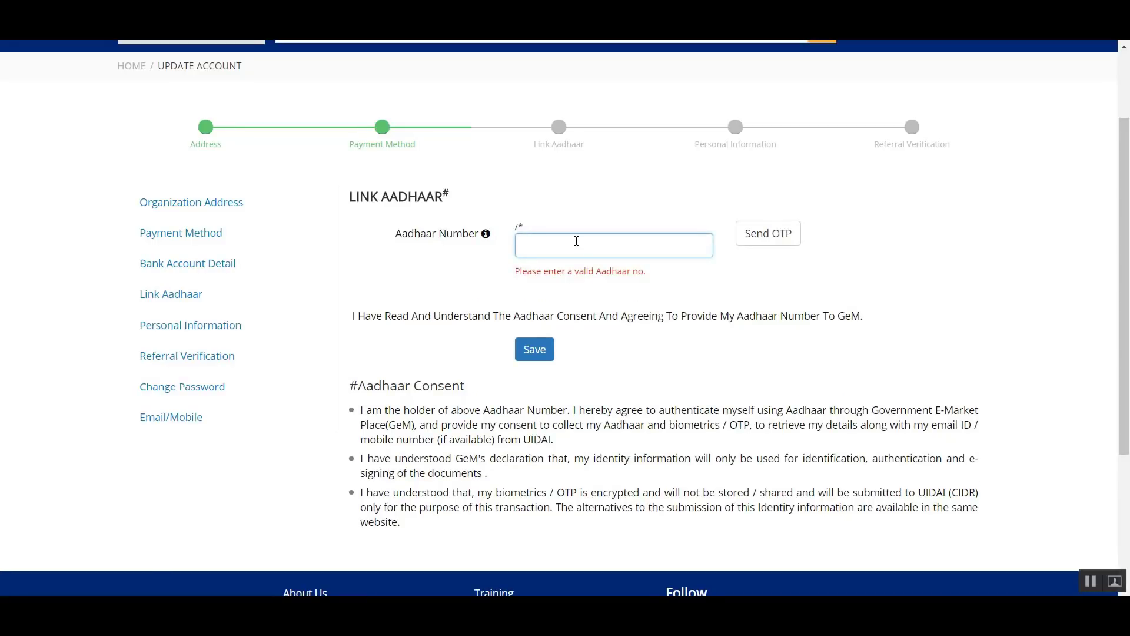
type("XX")
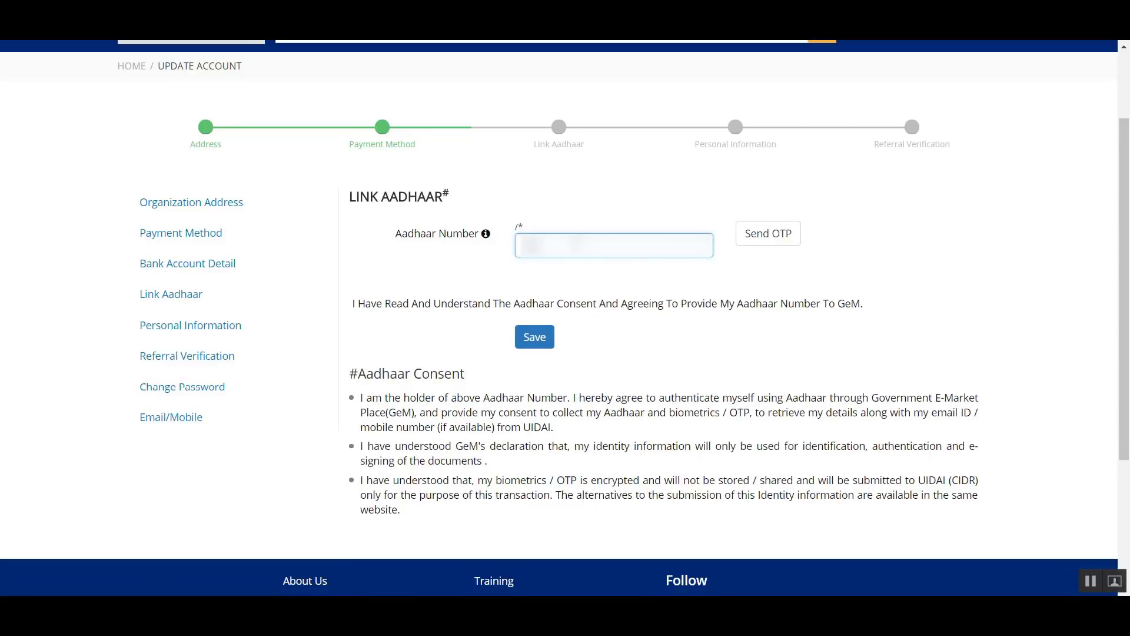
type("XXXXX")
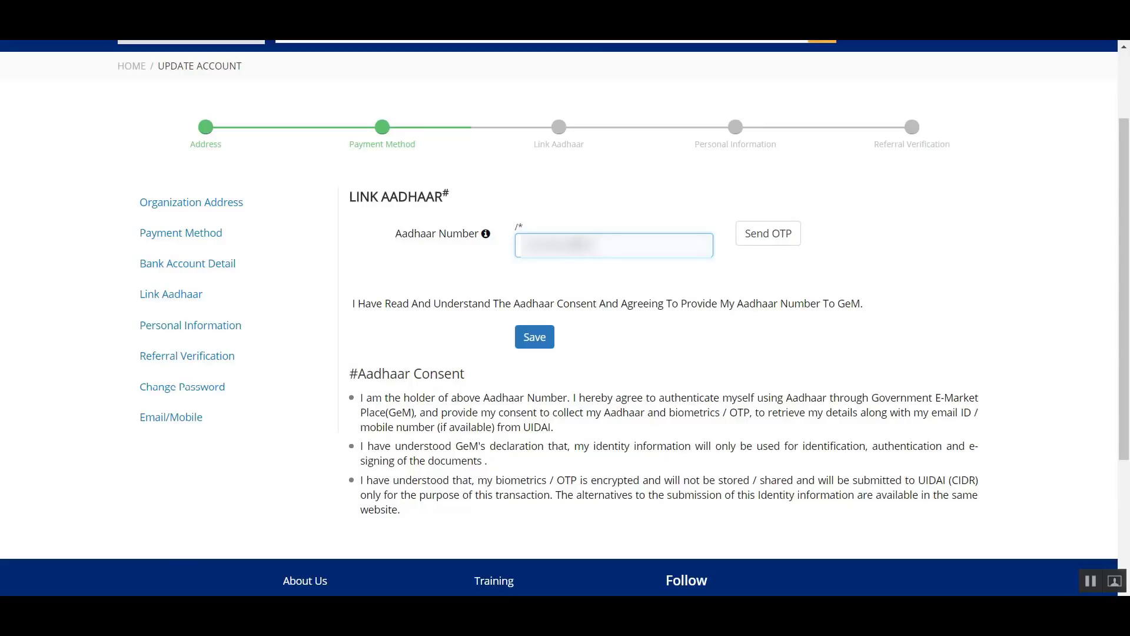
left_click(763, 244)
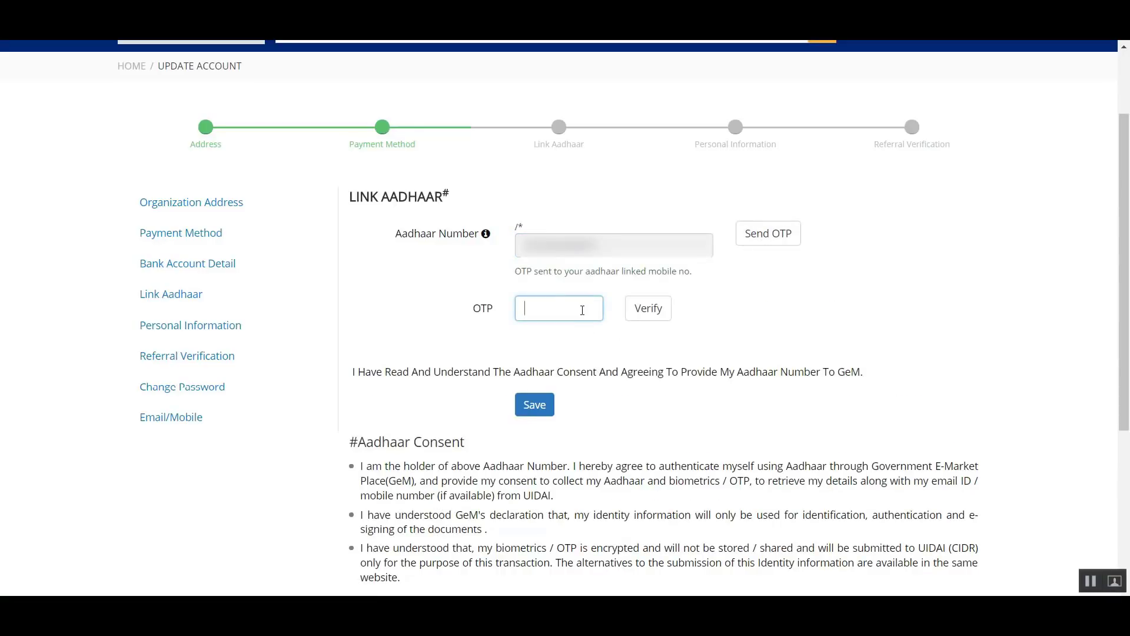
- Enter the OTP, verify the Aadhaar number and save the Aadhaar link
type("123456")
left_click(645, 312)
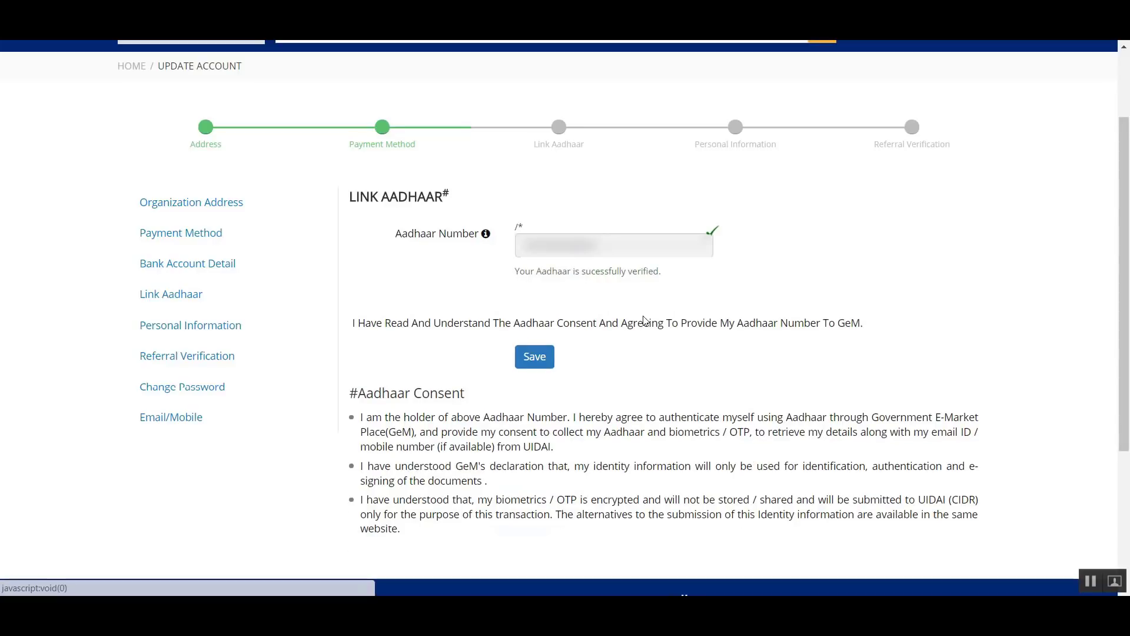
left_click(549, 360)
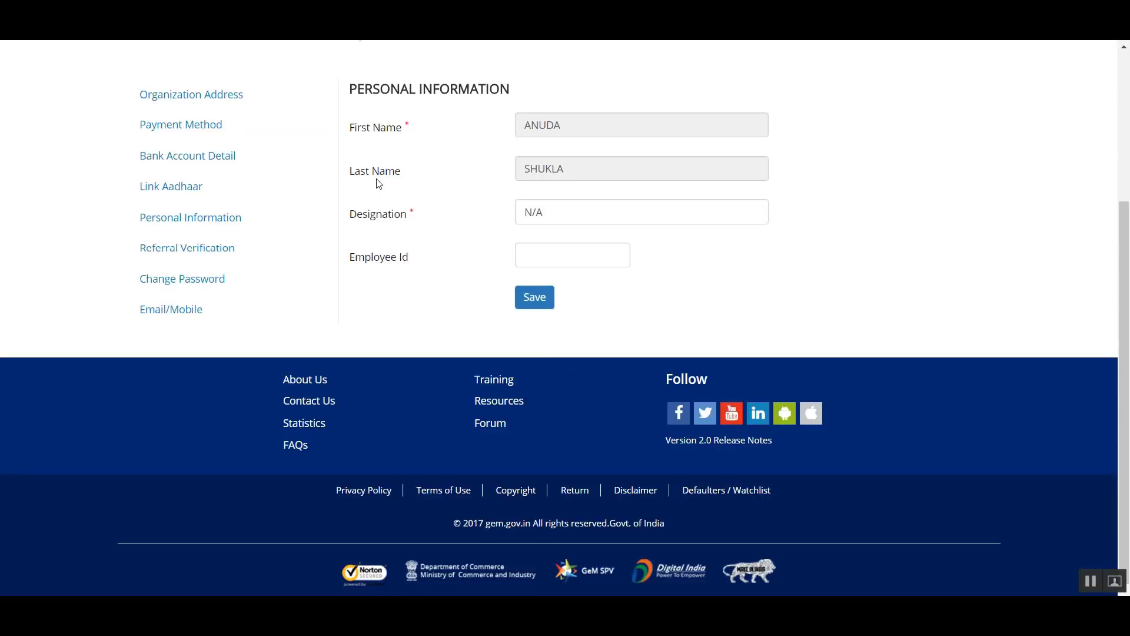
- Set the designation to DDG, fill in the employee ID and save the personal information
scroll(379, 183, "up", 1)
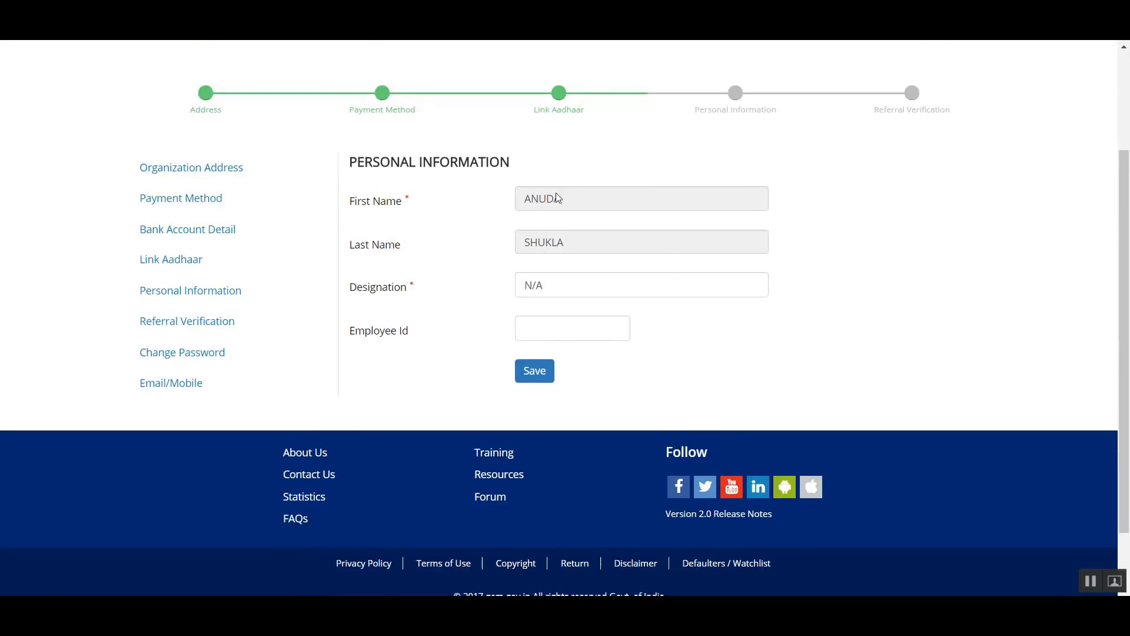
scroll(531, 200, "down", 1)
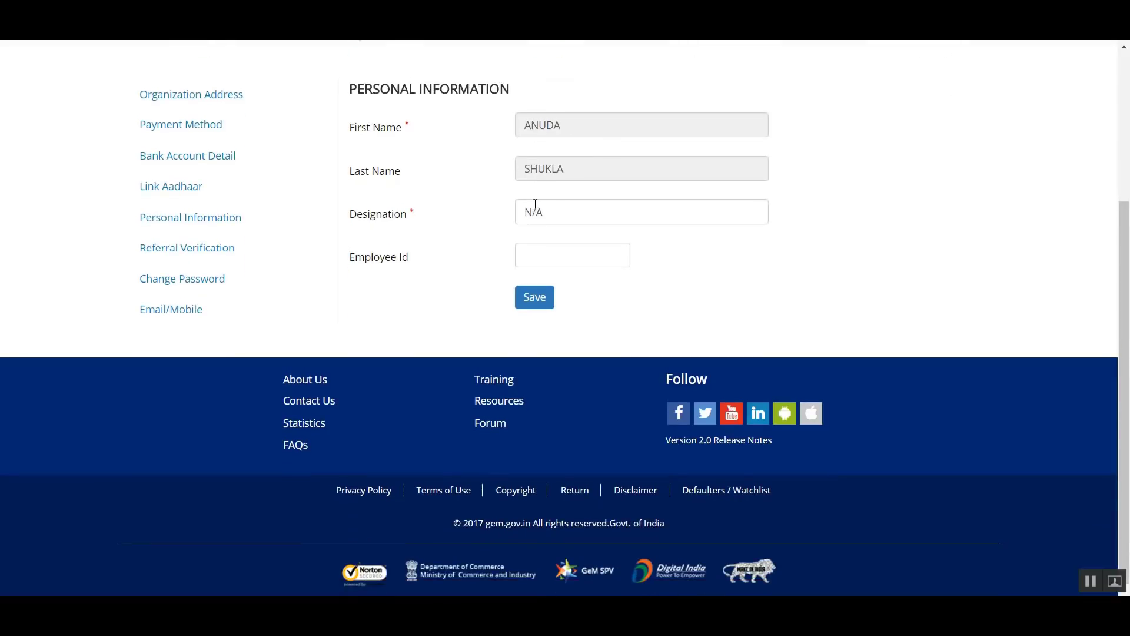
left_click(558, 217)
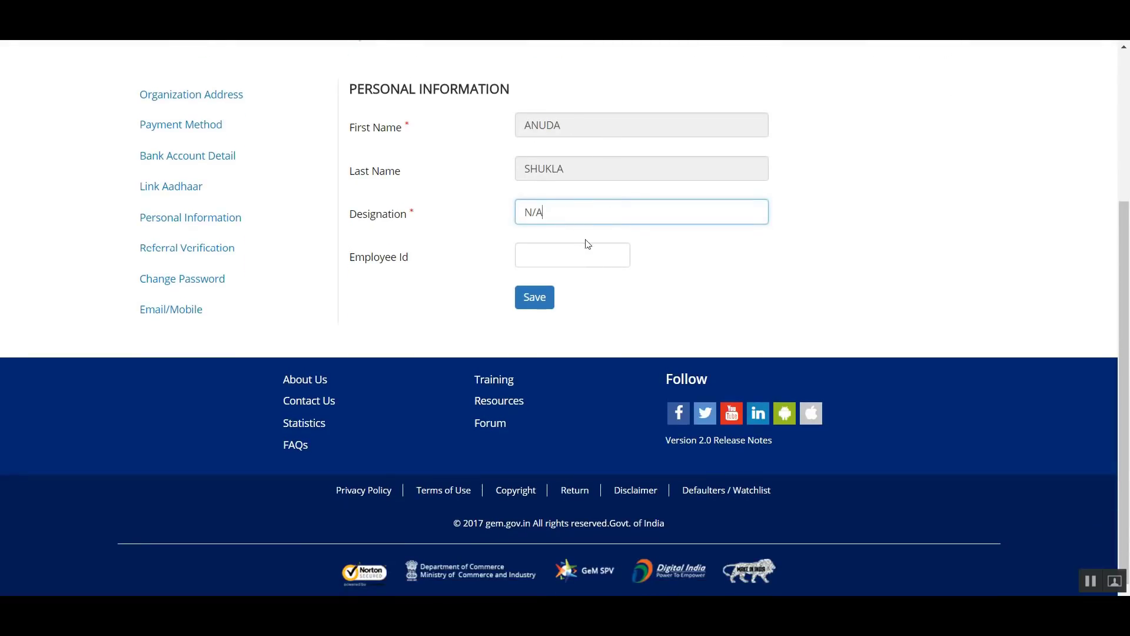
key("BackSpace")
key("BackSpace")
key("BackSpace")
type("DDG")
left_click(572, 251)
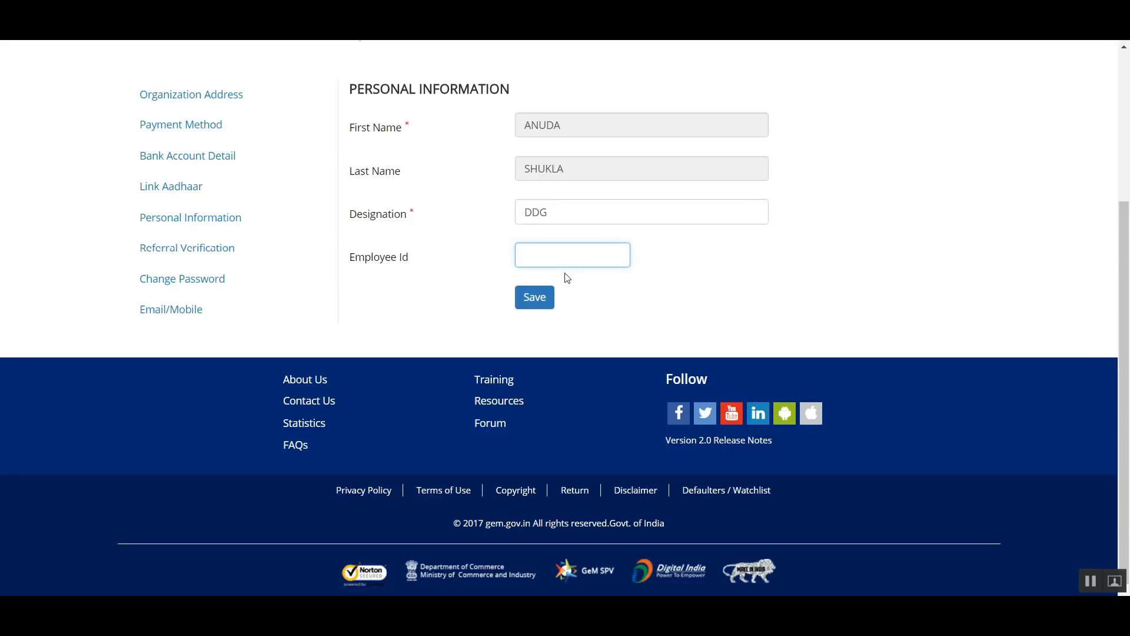
type("1212313")
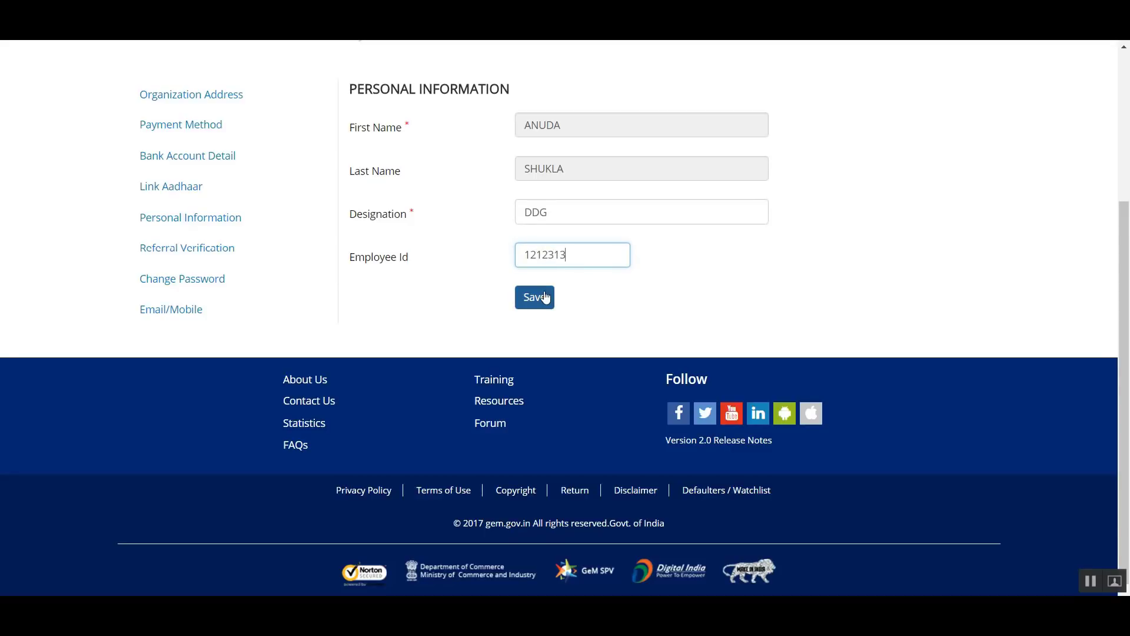
left_click(535, 297)
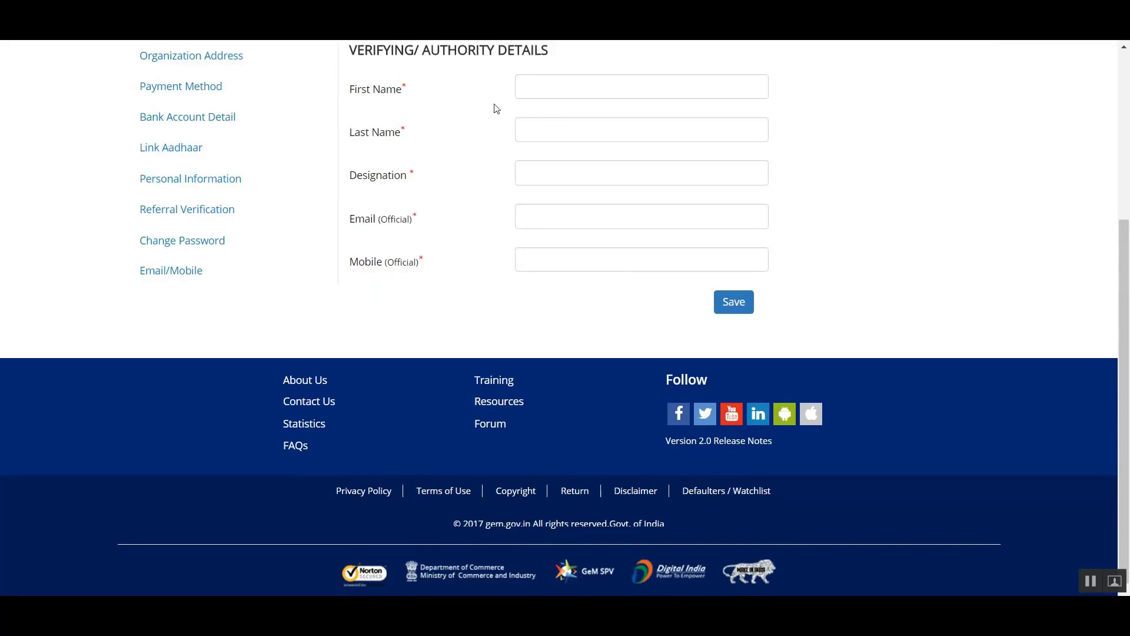
- Enter the verifying authority's first and last name, and set the designation to DDGQA
scroll(448, 136, "up", 3)
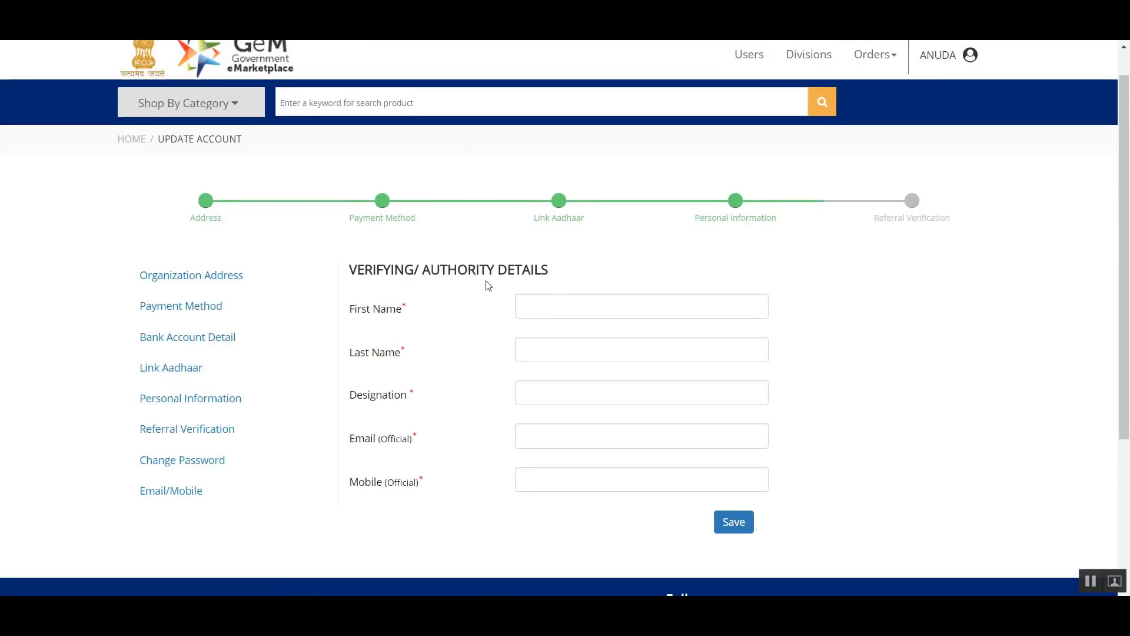
scroll(488, 286, "down", 2)
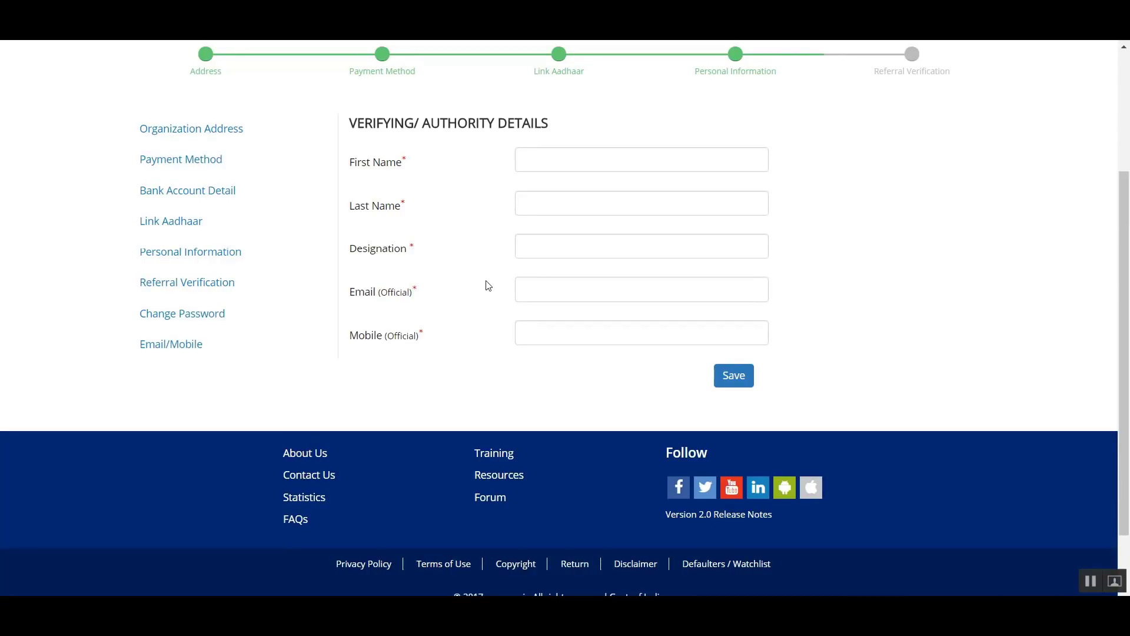
left_click(583, 160)
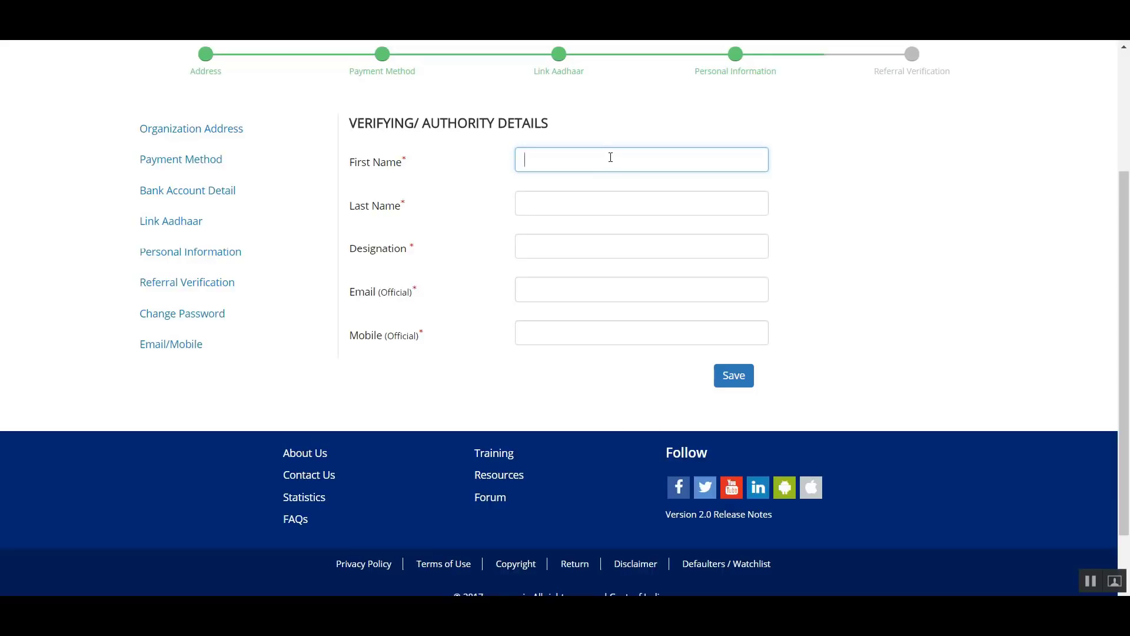
left_click(613, 210)
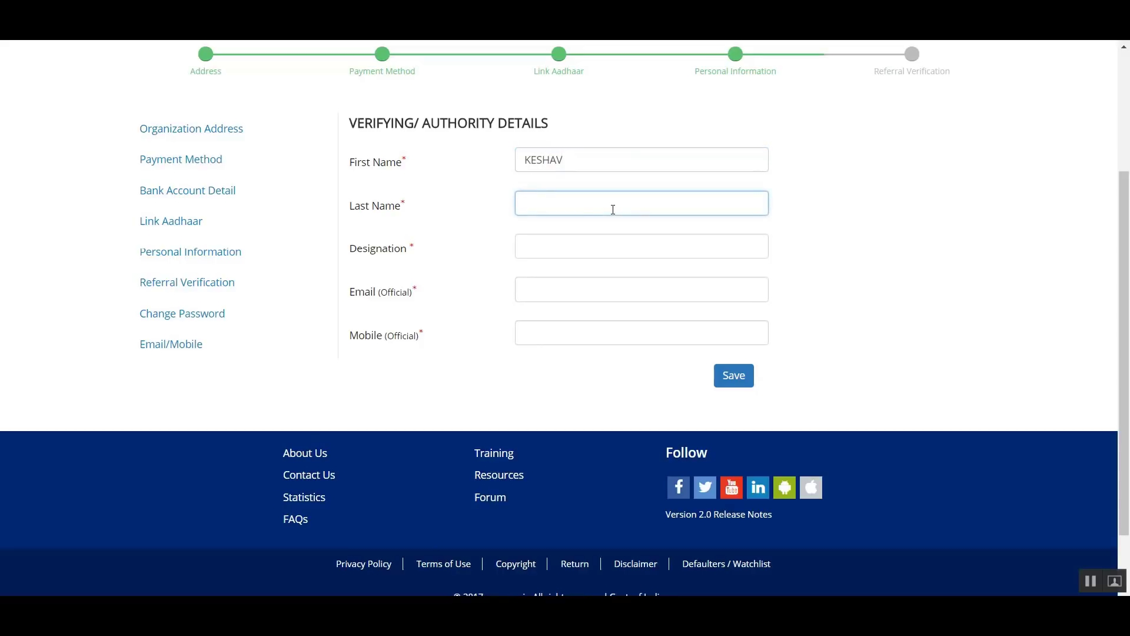
left_click(610, 253)
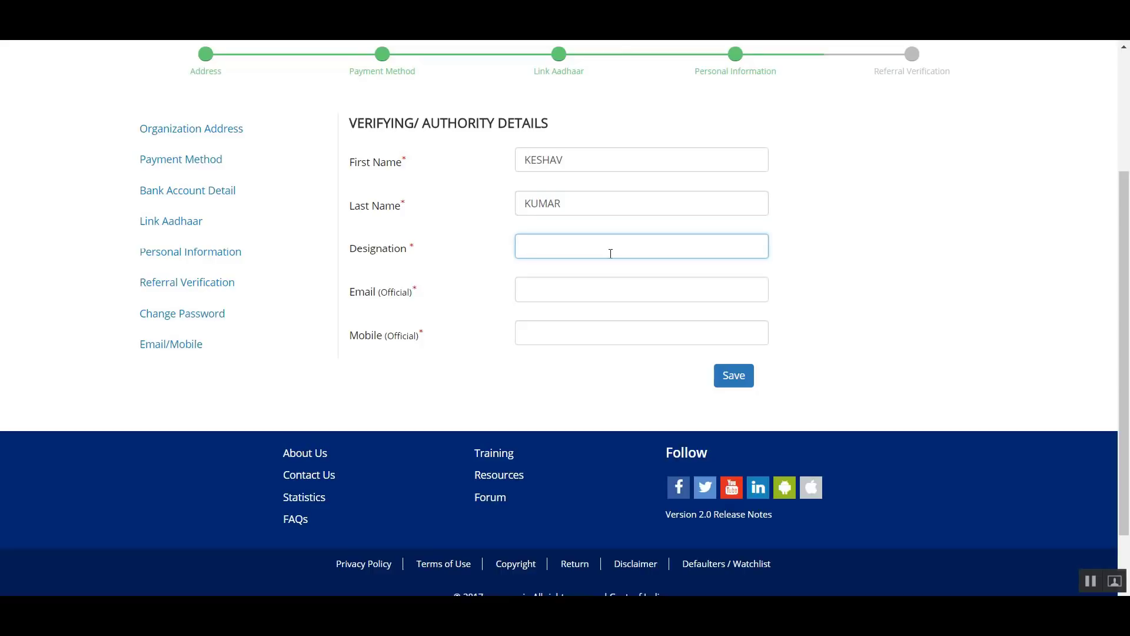
type("DDGQA")
- Fill in the verifying authority's official e-mail address
left_click(605, 290)
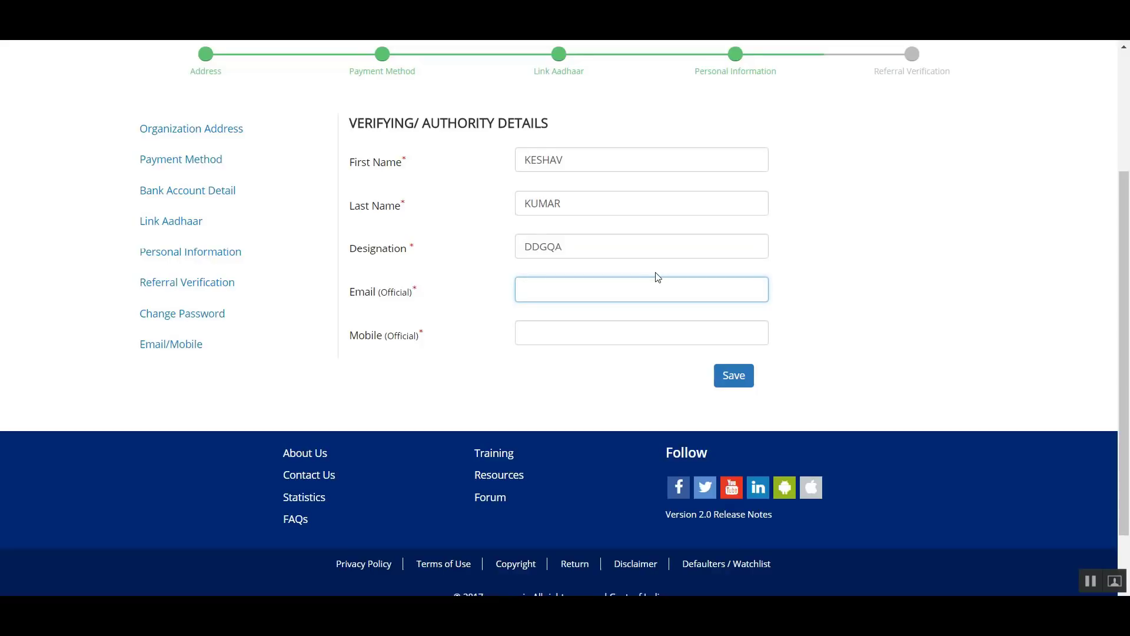
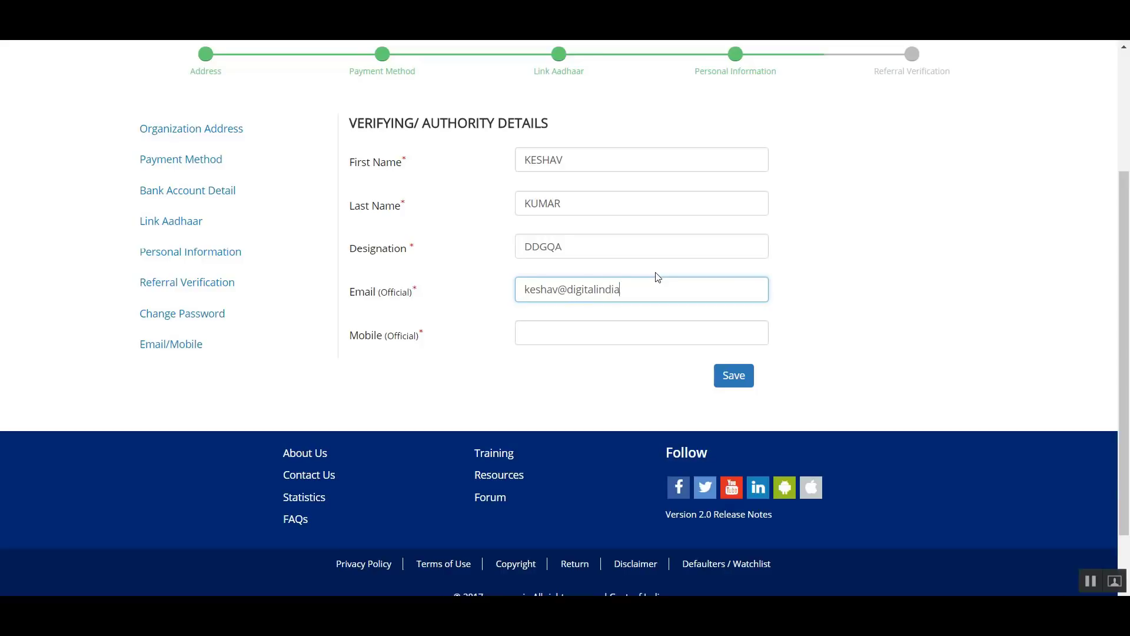
- Fill in the verifying authority's official mobile number and save the authority details
left_click(602, 329)
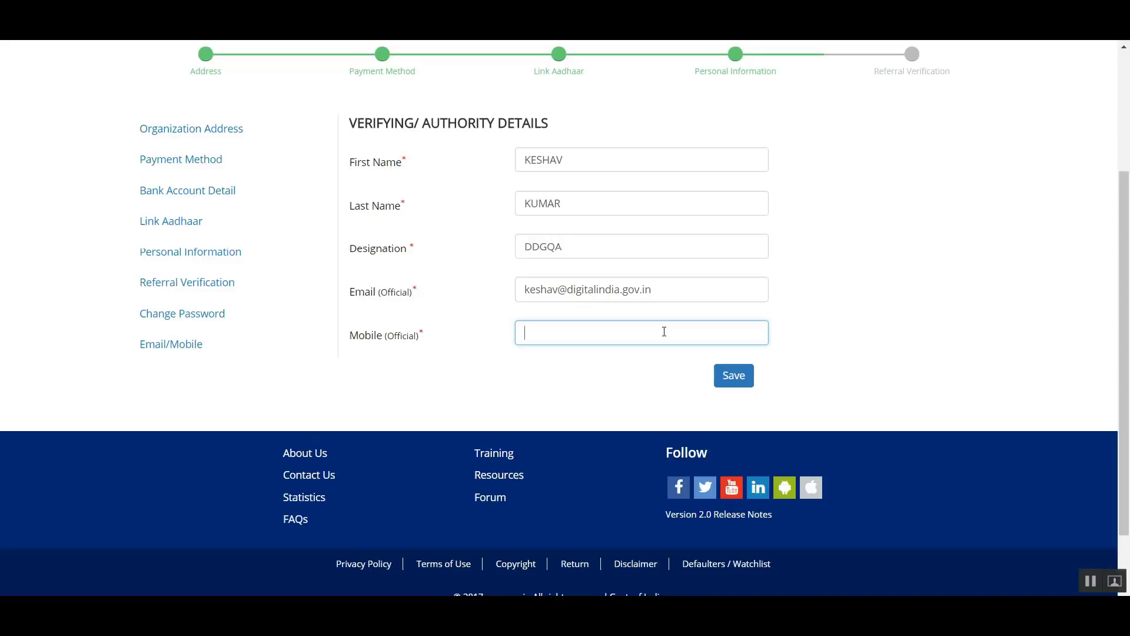
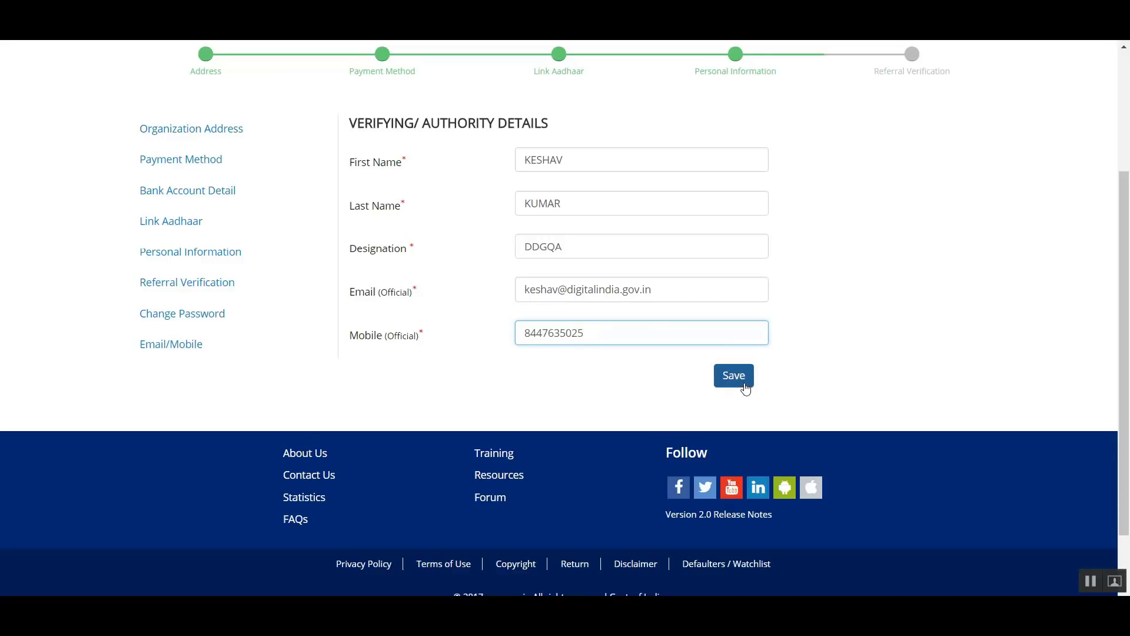
left_click(745, 382)
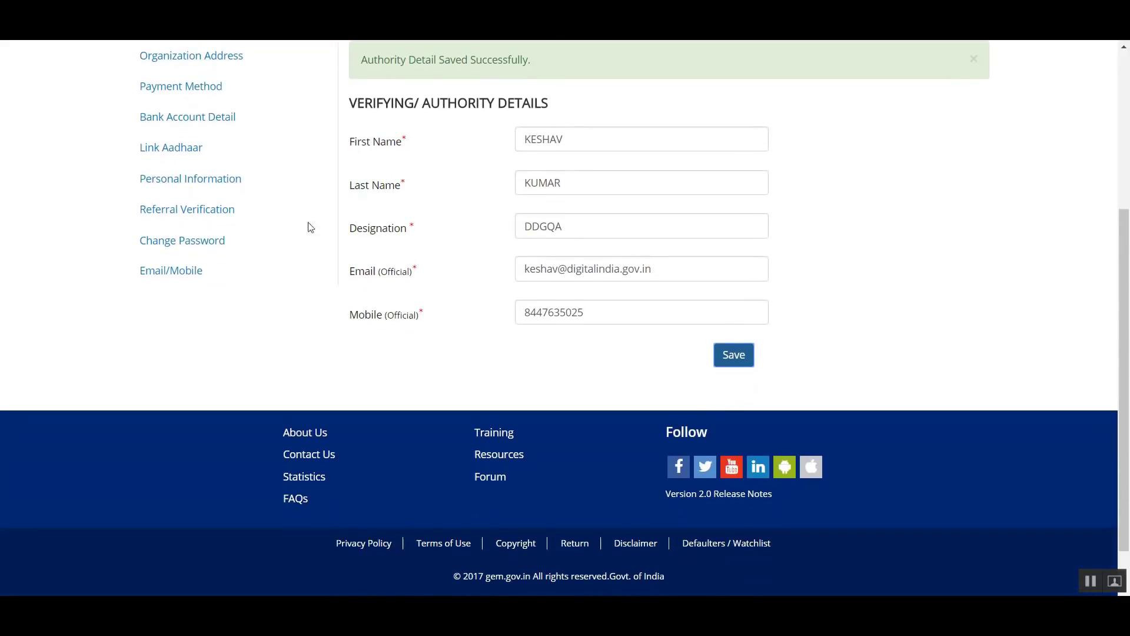
- Return to the home page and open the signed-in account's profile to review its personal information
left_click(291, 83)
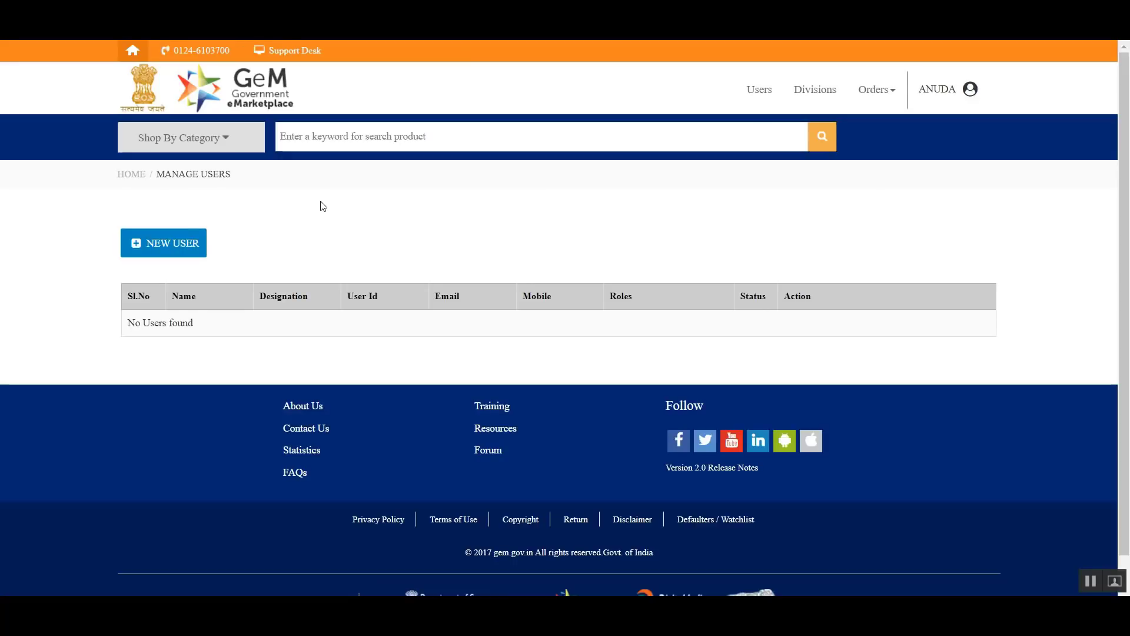
scroll(323, 213, "down", 1)
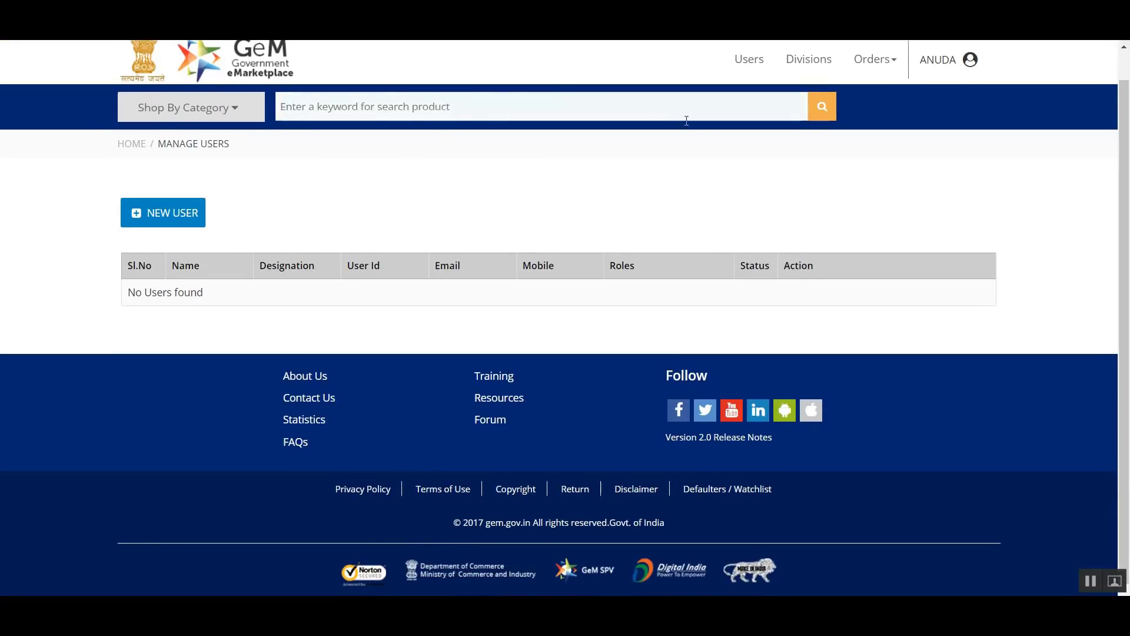
left_click(936, 62)
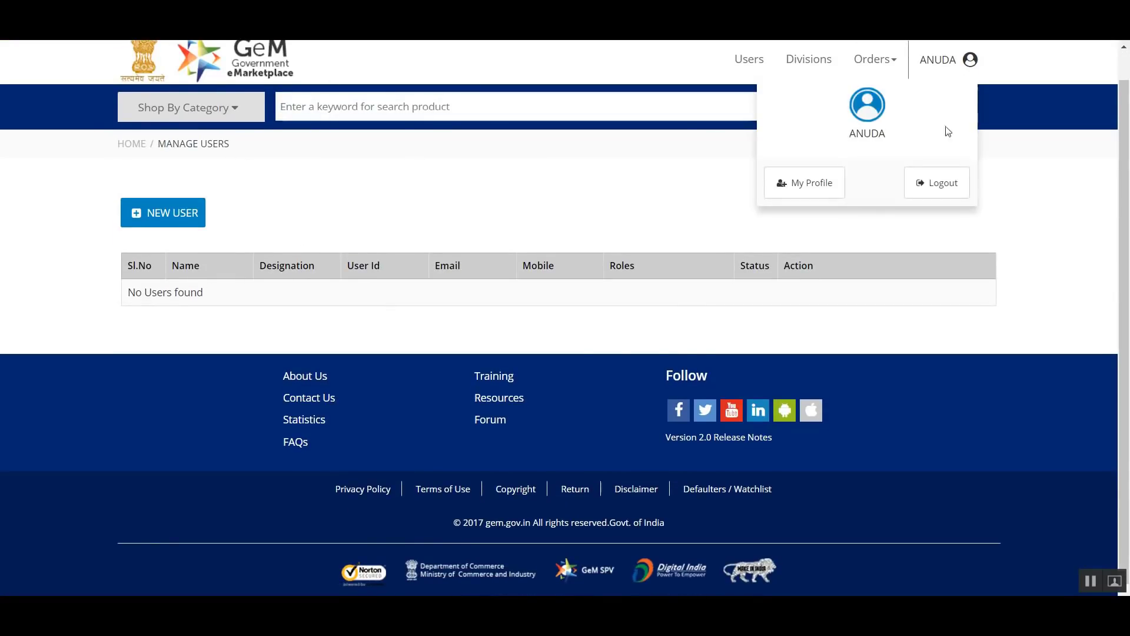
left_click(832, 183)
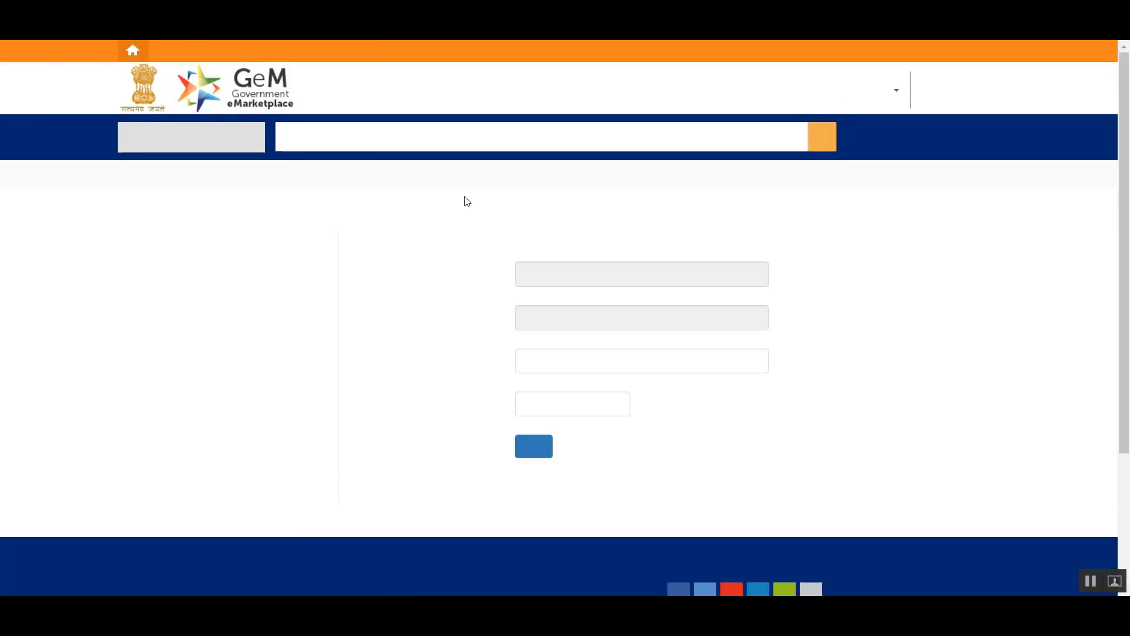
scroll(464, 197, "down", 3)
scroll(458, 199, "up", 3)
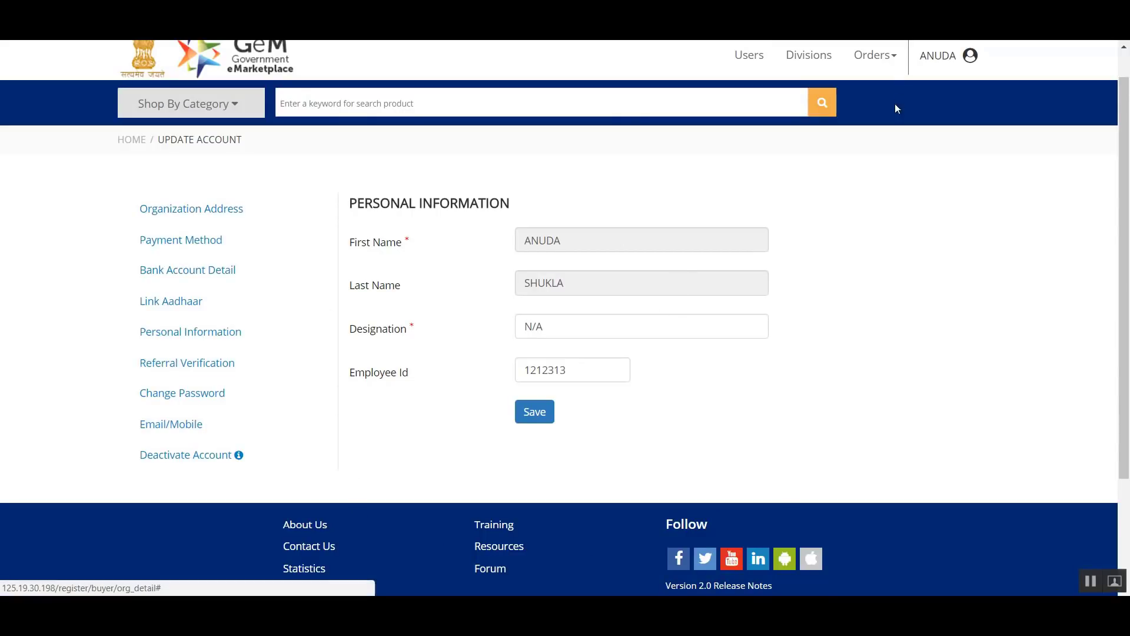
scroll(802, 75, "up", 1)
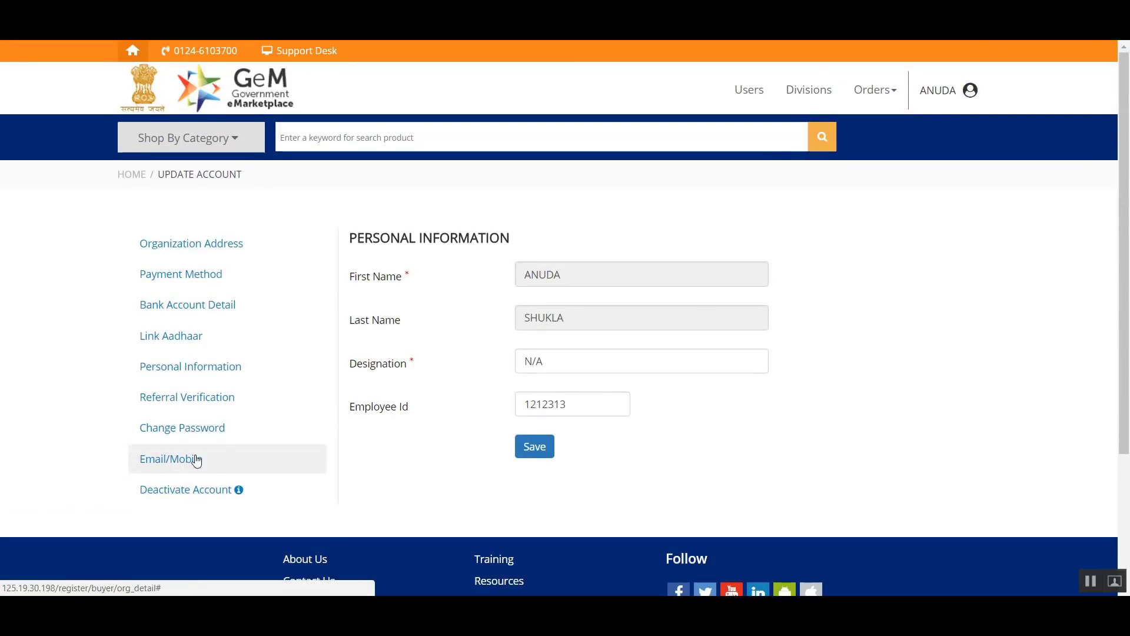
- Review the account's password change form and its registered e-mail and mobile details
left_click(211, 426)
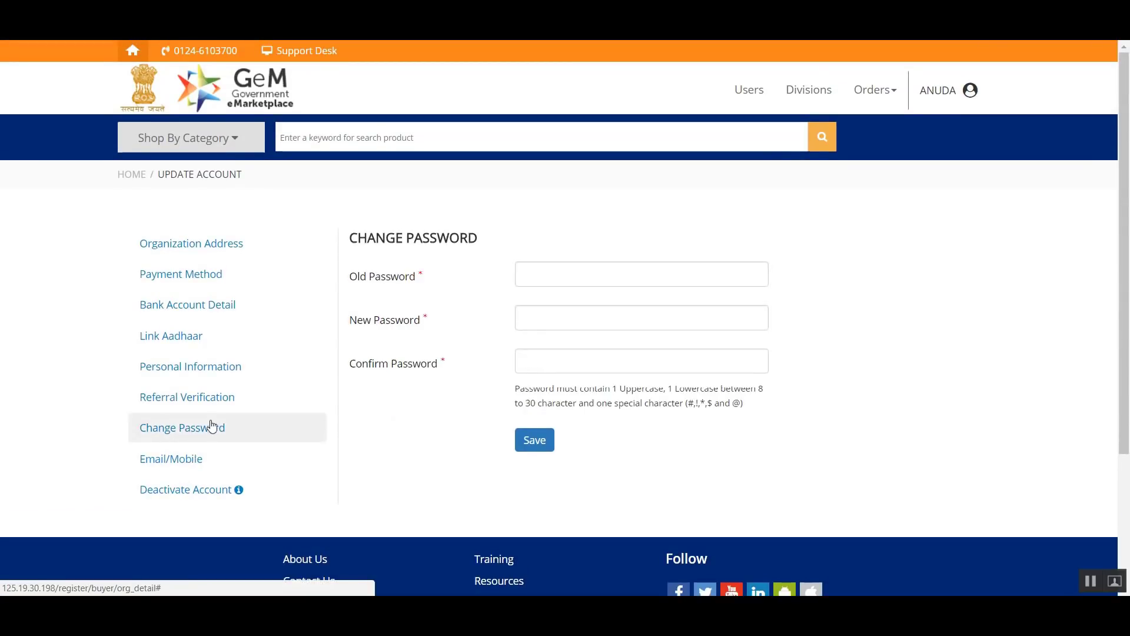
left_click(206, 463)
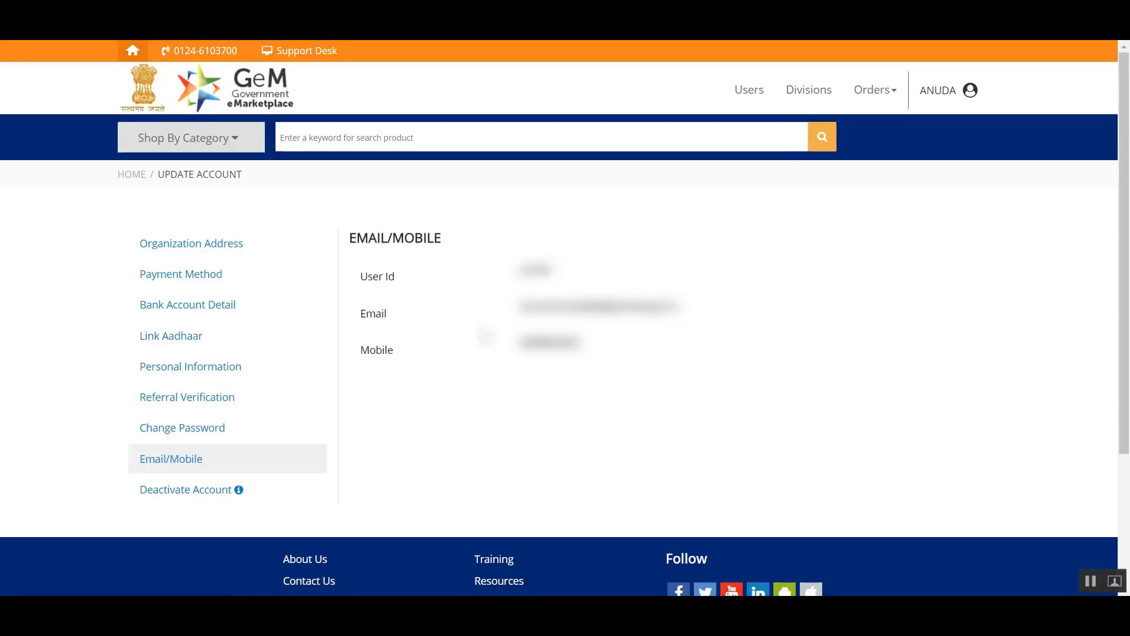
scroll(488, 337, "down", 3)
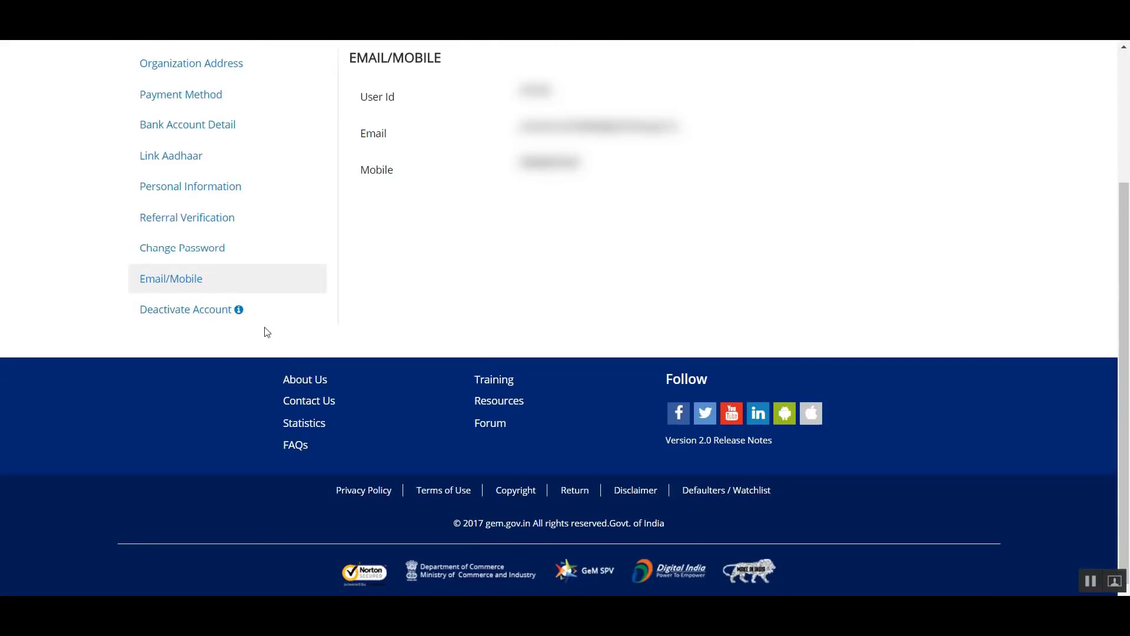
- Open the account deactivation page and examine its rules and the new HoD's mobile number and e-mail fields
left_click(188, 317)
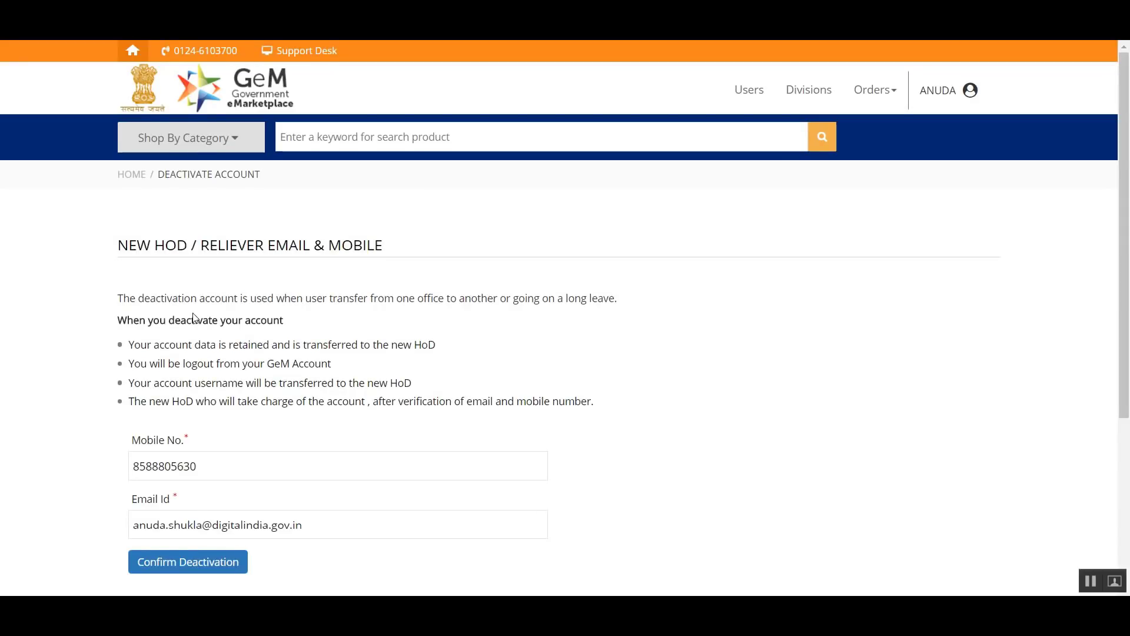
scroll(194, 318, "down", 1)
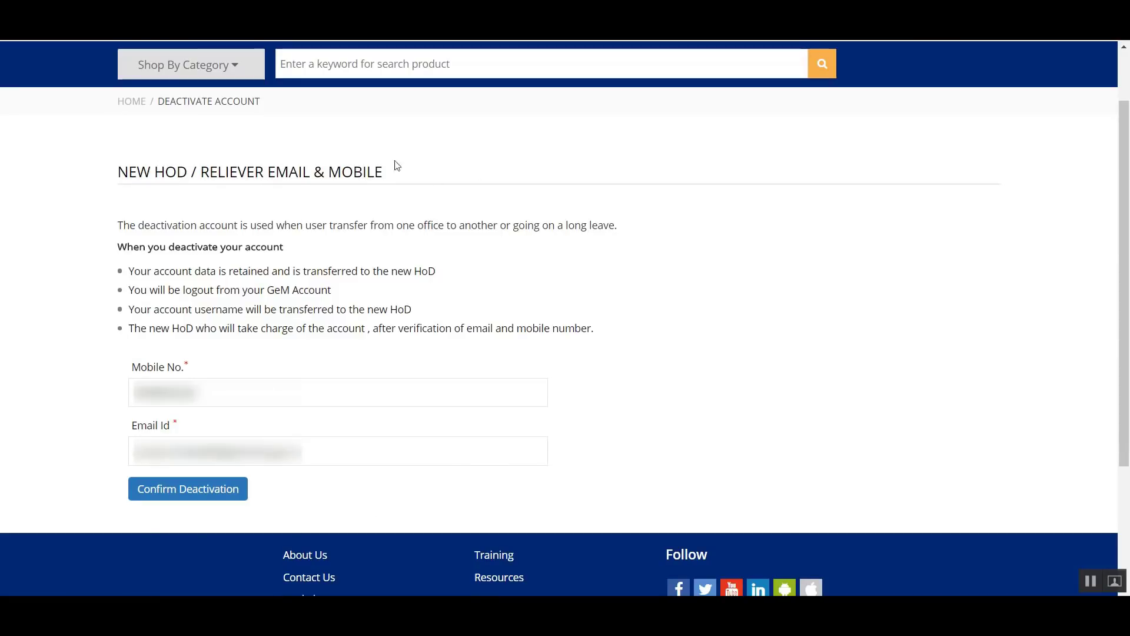
left_click(322, 407)
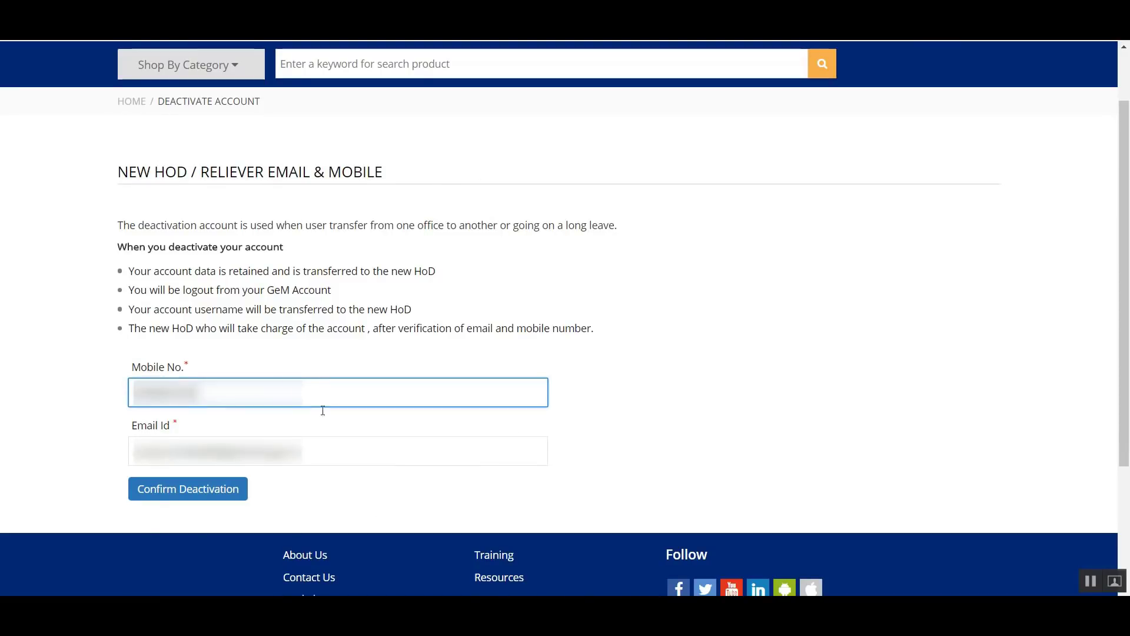
left_click(408, 443)
left_click(375, 396)
left_click(377, 454)
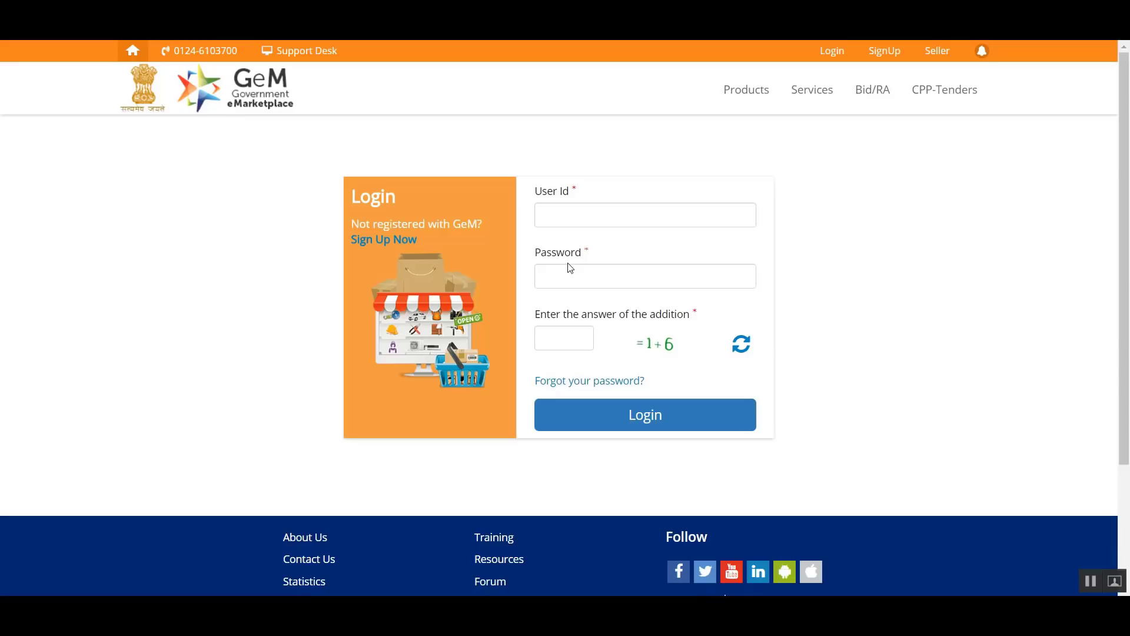
- Log in to the buyer account with its user ID, account password and the answer to the addition captcha
left_click(836, 52)
left_click(595, 213)
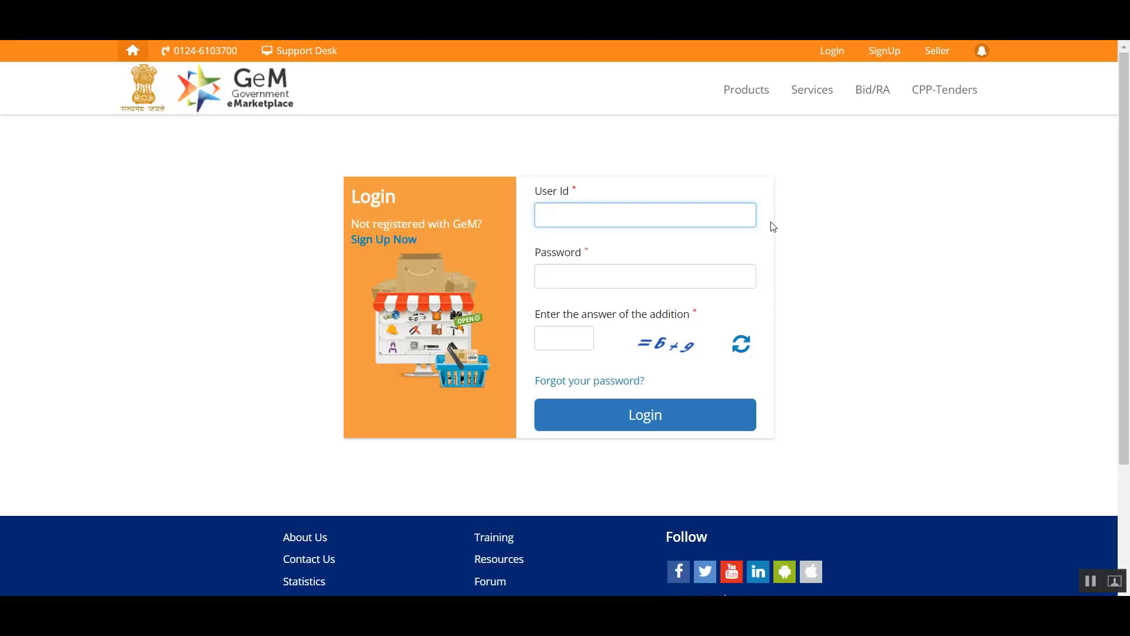
type("anuda")
left_click(740, 268)
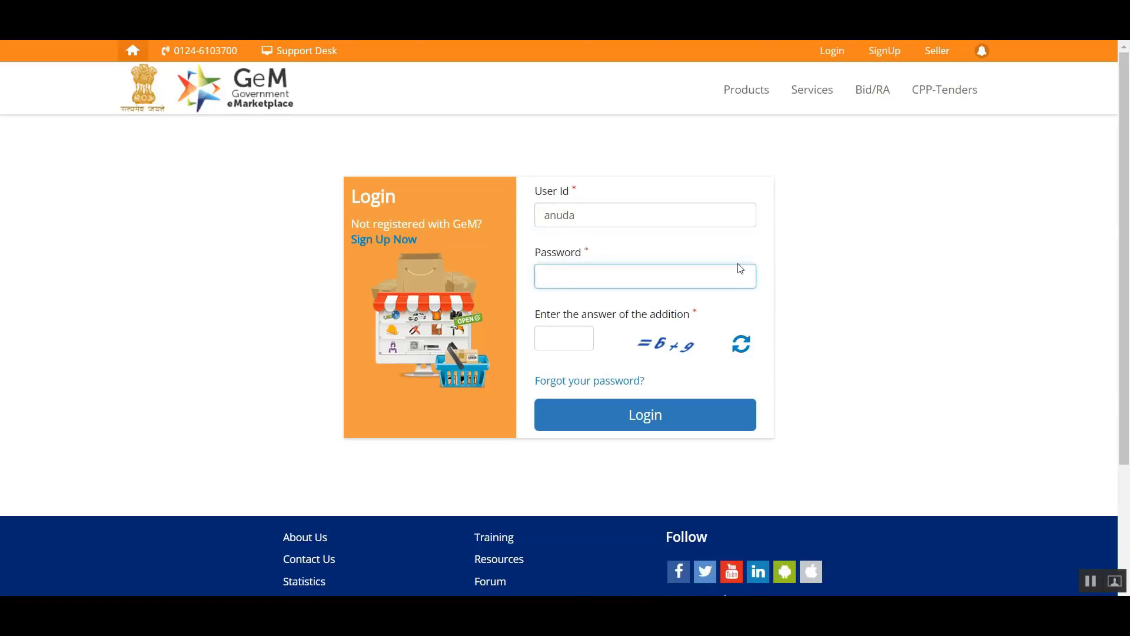
type("••••••••")
left_click(551, 338)
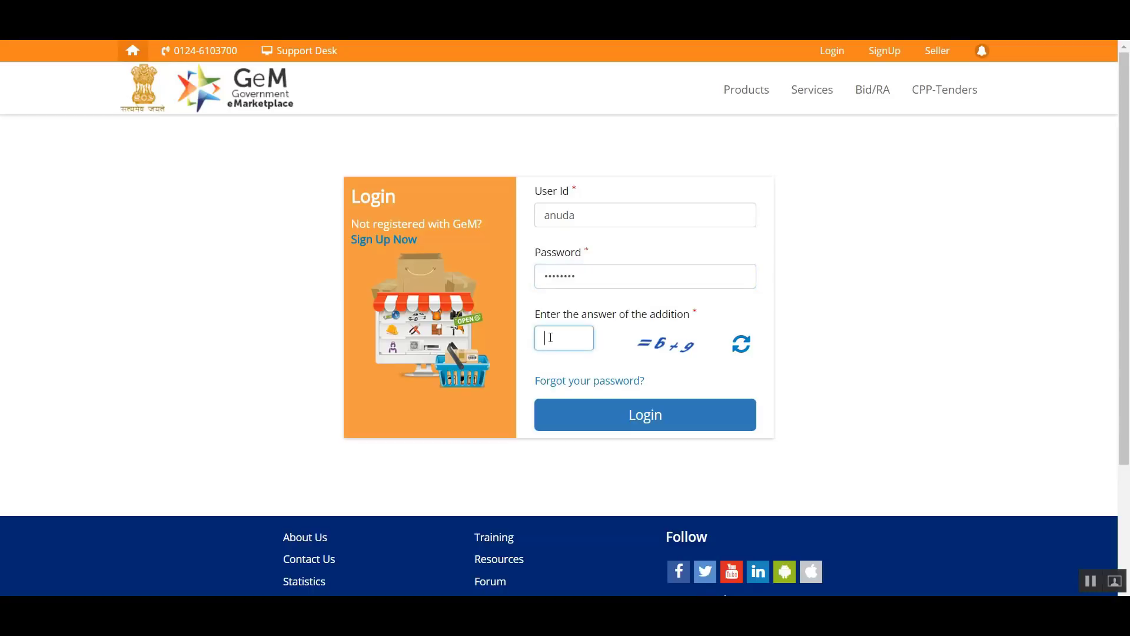
type("15")
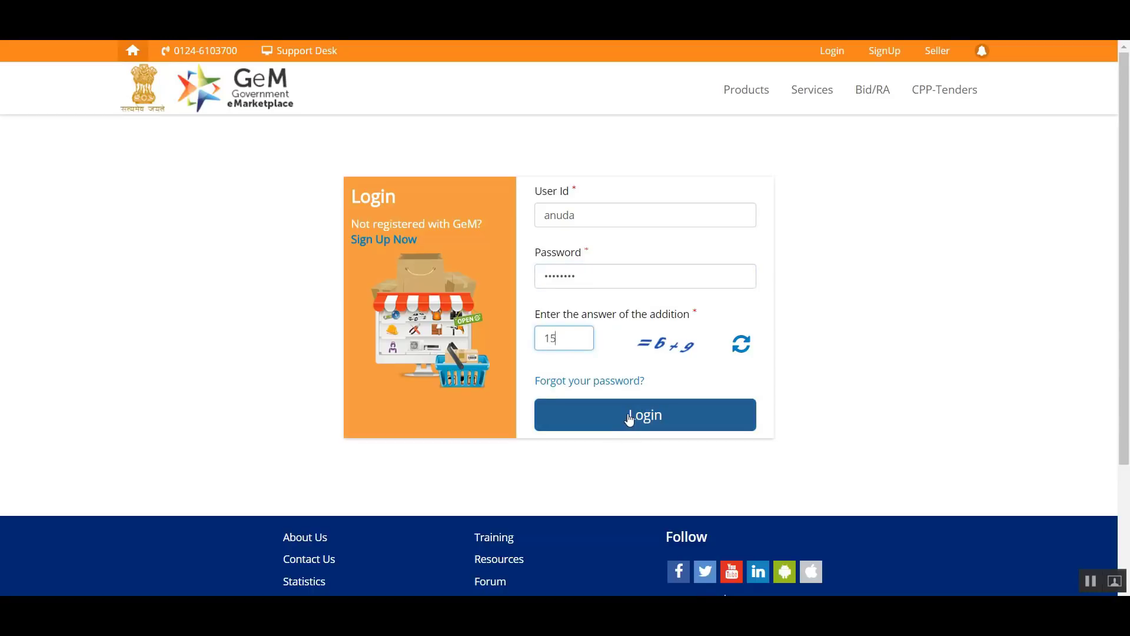
left_click(630, 418)
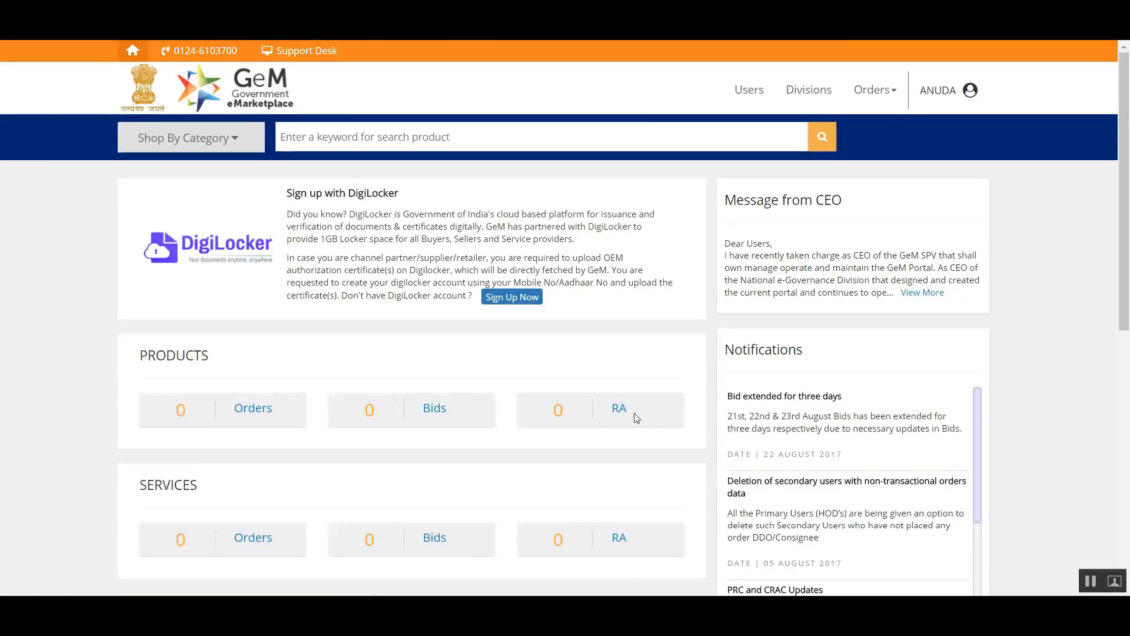
- Look over the buyer dashboard's product and service summaries, notifications and the available account sections
scroll(578, 351, "down", 1)
scroll(580, 354, "down", 3)
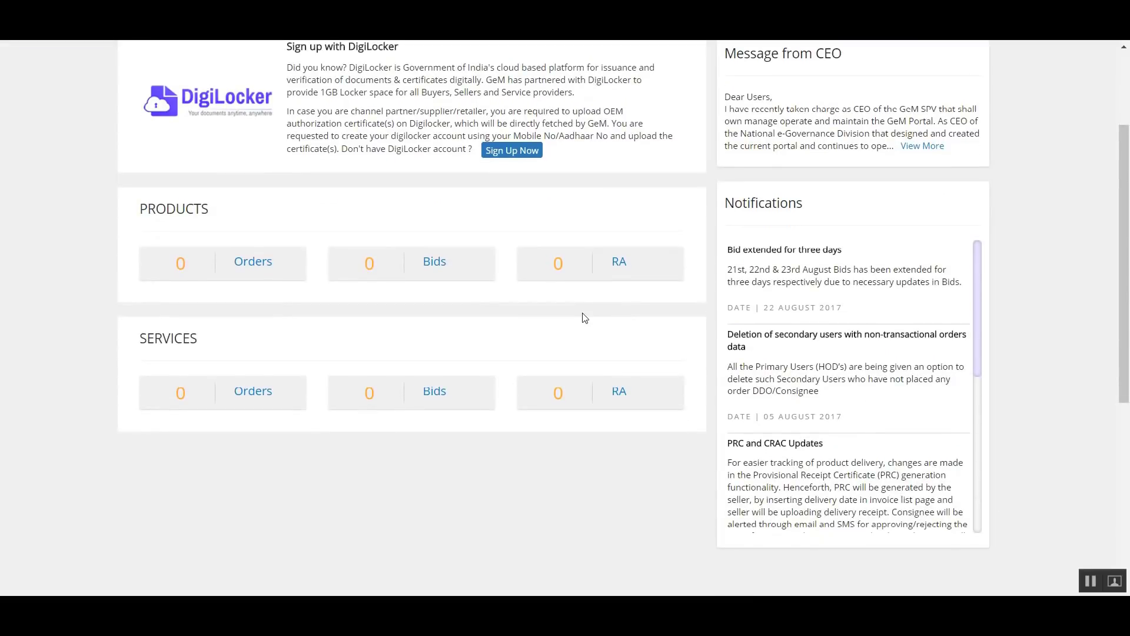
scroll(552, 298, "up", 3)
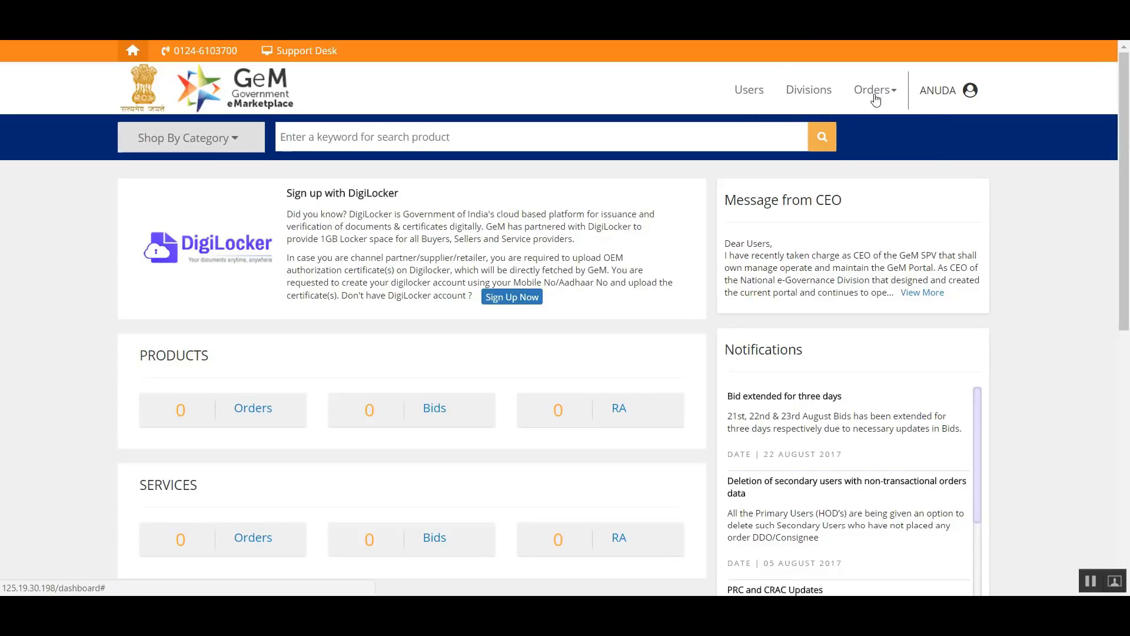
mouse_move(875, 97)
- Start a new division named ADMIN with Address Same As Organization turned off
left_click(799, 100)
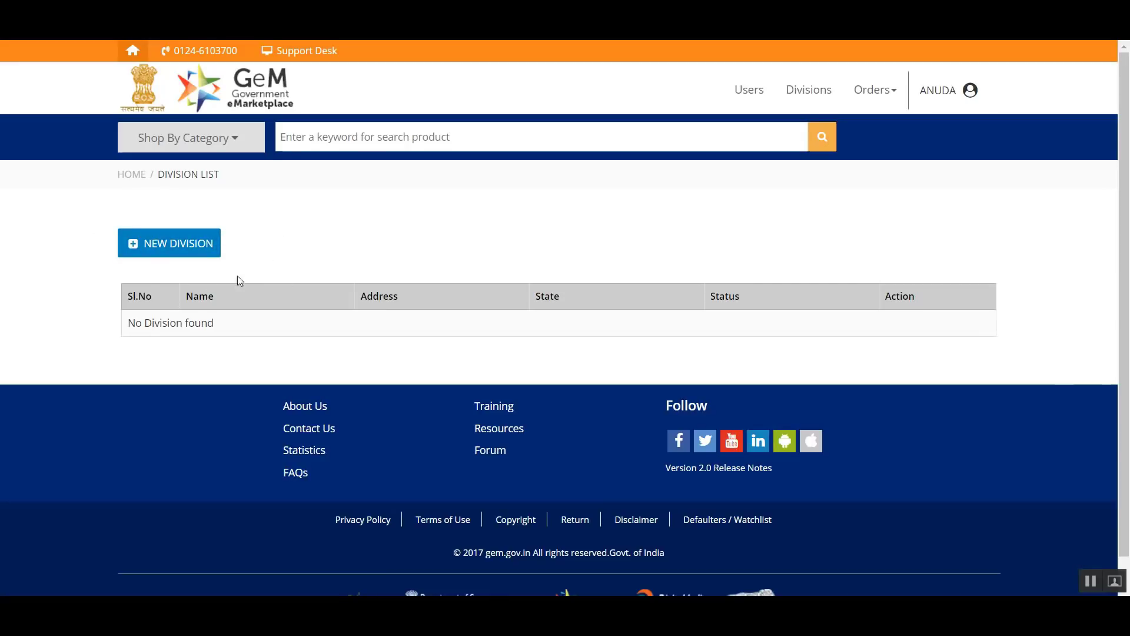
left_click(151, 248)
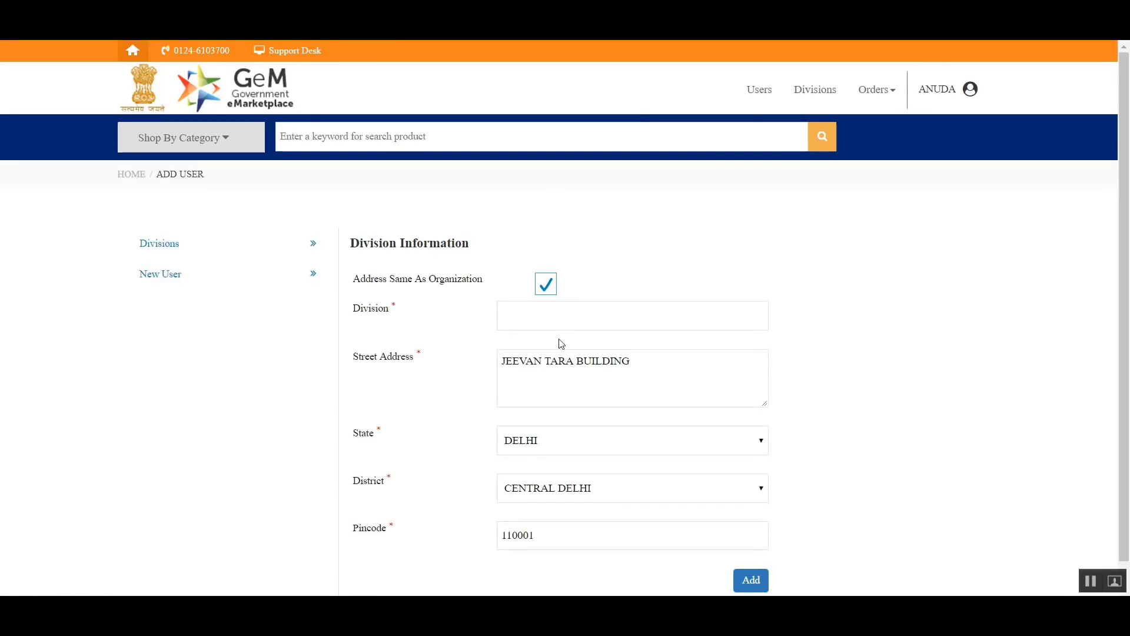
scroll(1030, 409, "down", 1)
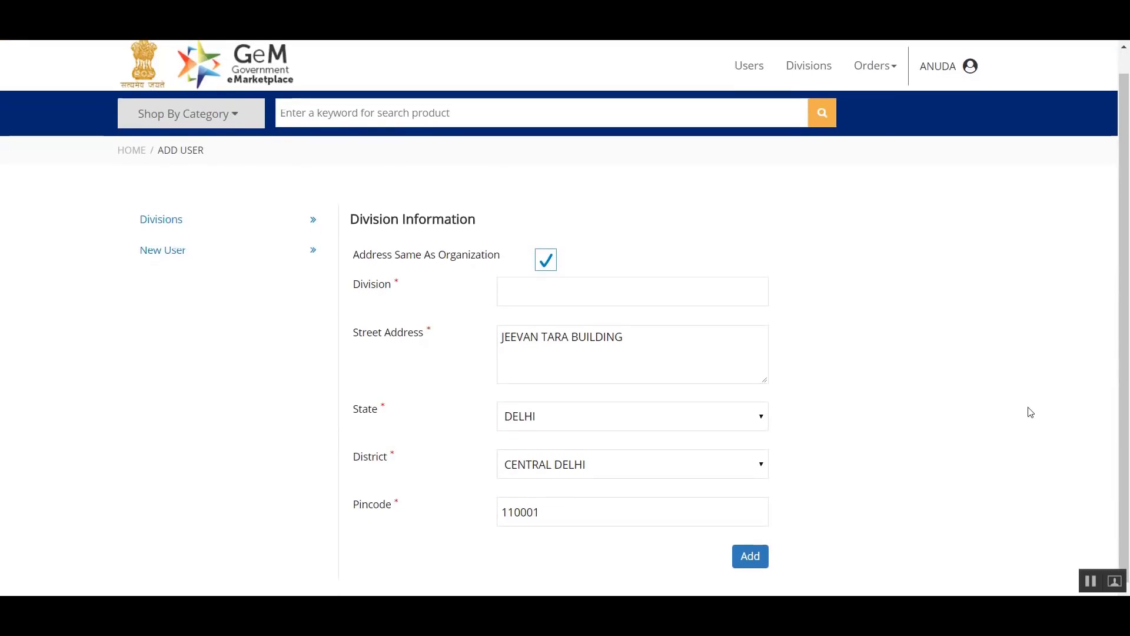
scroll(1028, 408, "up", 1)
scroll(1013, 401, "down", 1)
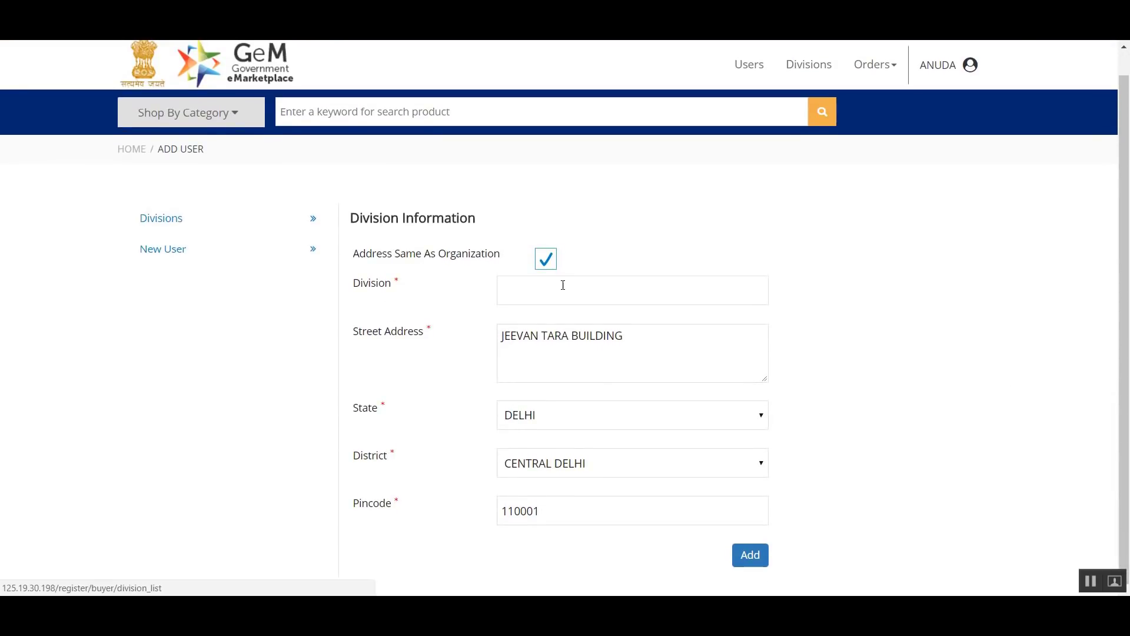
left_click(546, 260)
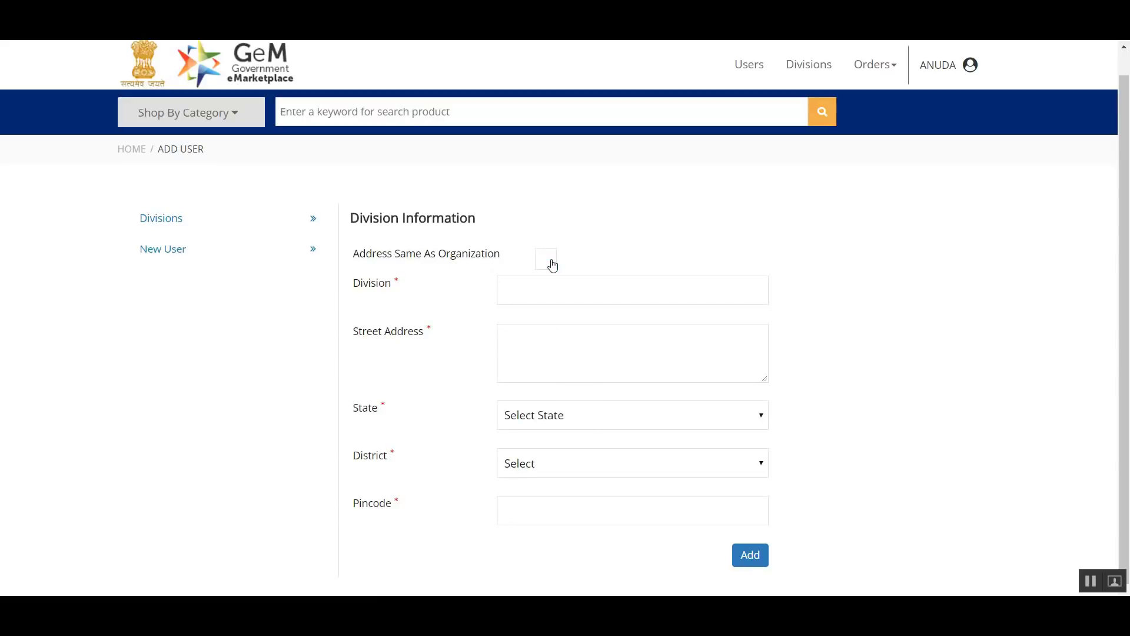
left_click(558, 297)
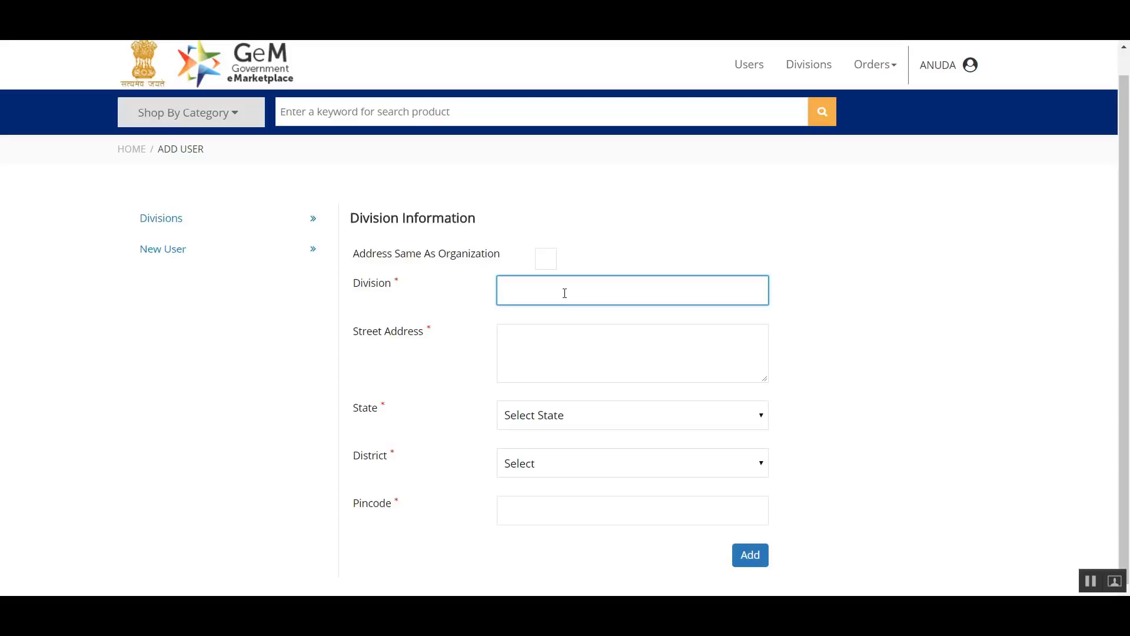
type("ADMIN")
- Fill in the street address of the ADMIN division
left_click(581, 336)
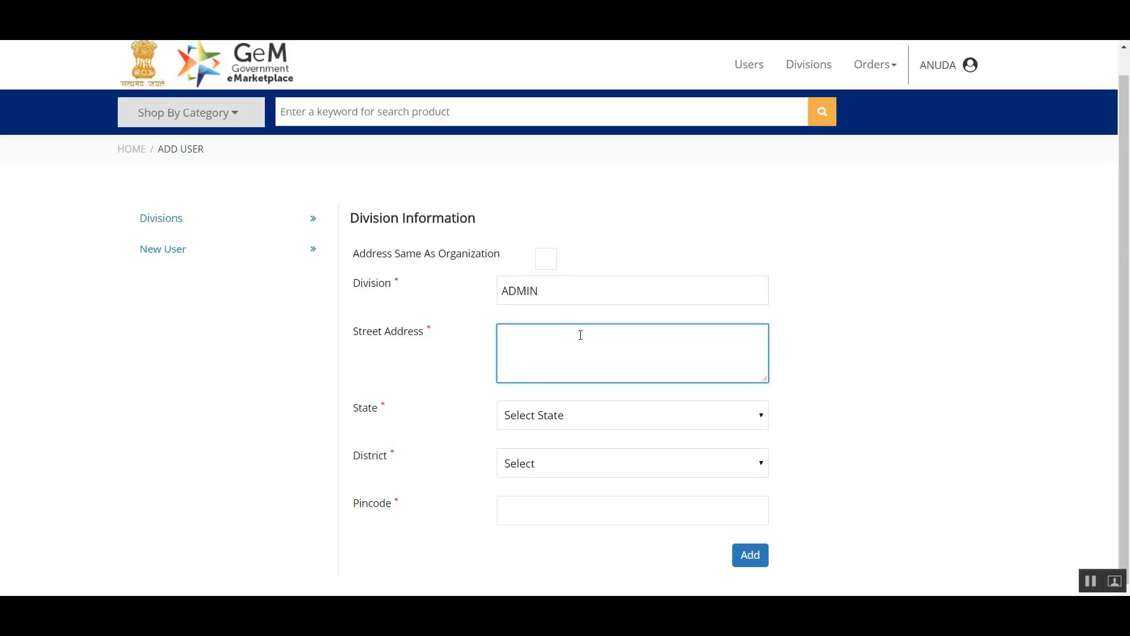
type("JEEVANTARA BUILDING")
- Set the division's state to DELHI and district to CENTRAL DELHI, enter its pincode, and add the division
left_click(571, 422)
left_click(548, 250)
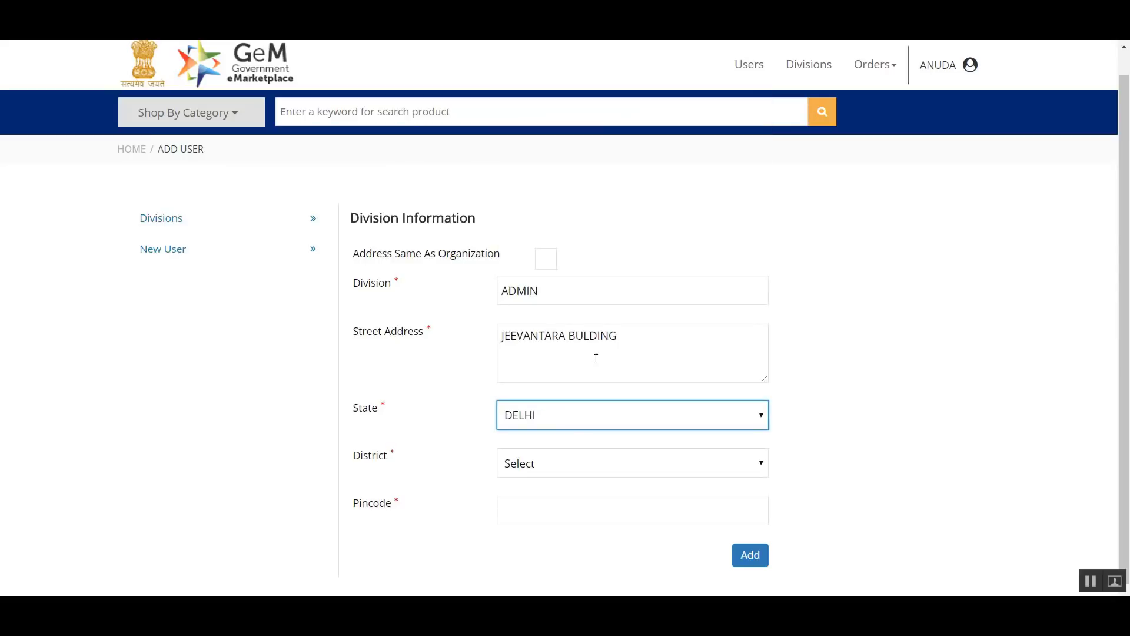
left_click(598, 467)
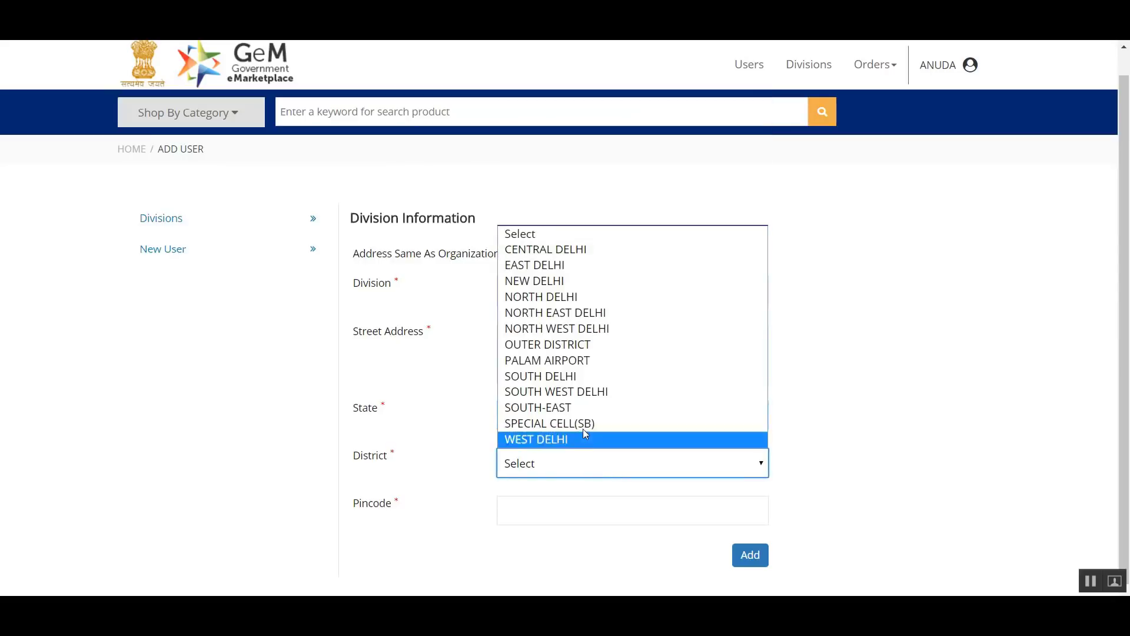
left_click(567, 249)
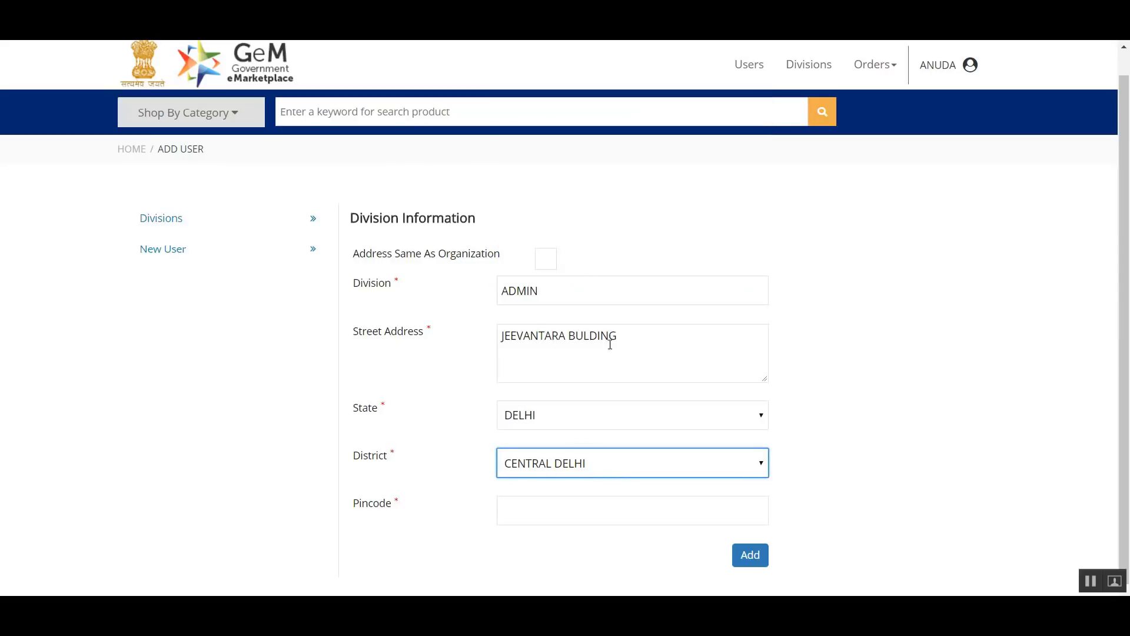
left_click(586, 517)
type("110001")
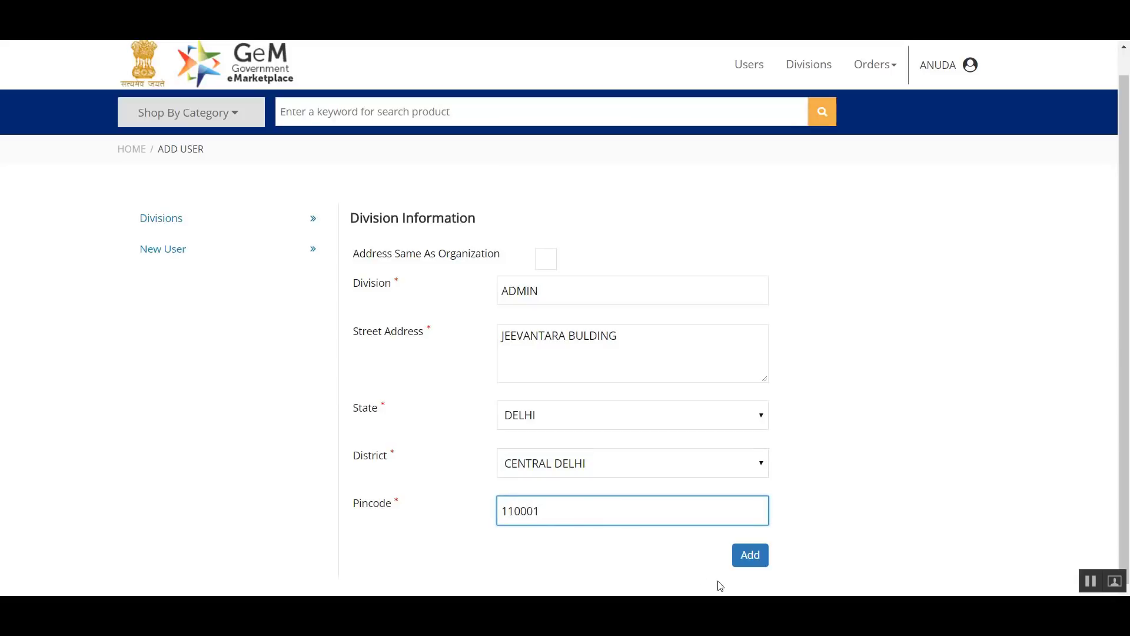
left_click(744, 564)
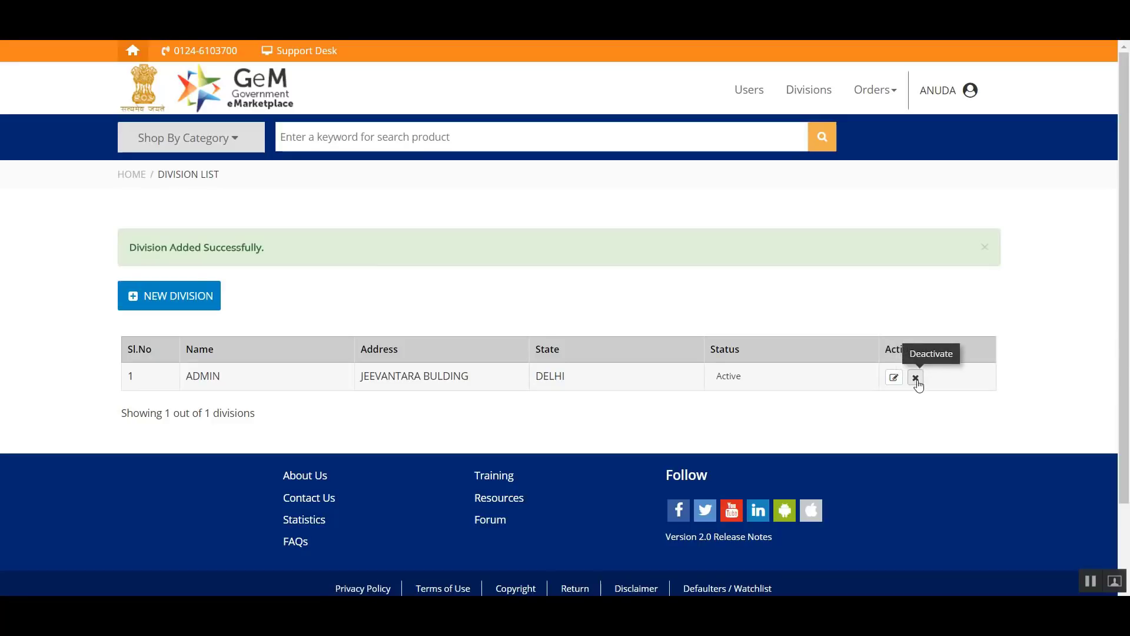
- Start another new division named ACCOUNTS with Address Same As Organization turned off
left_click(183, 298)
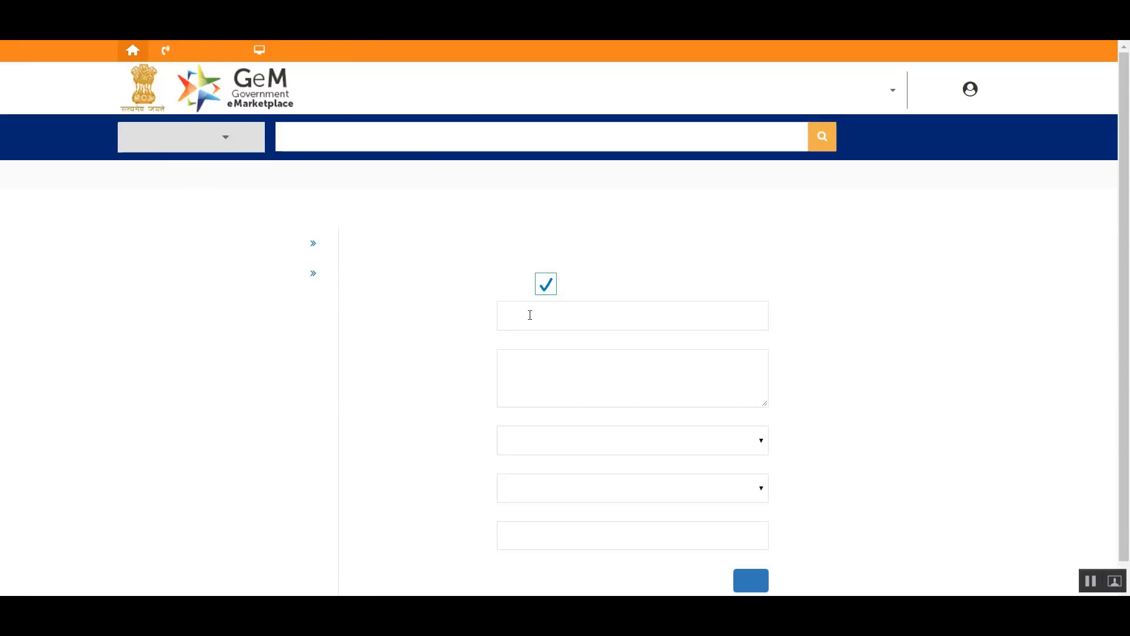
scroll(534, 318, "down", 1)
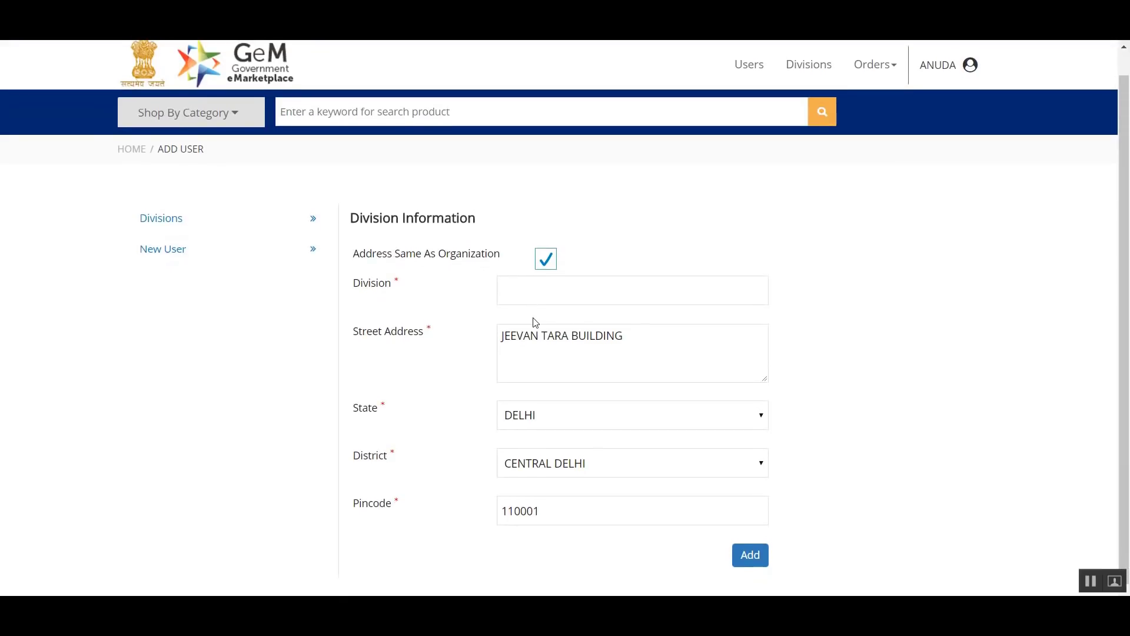
left_click(544, 269)
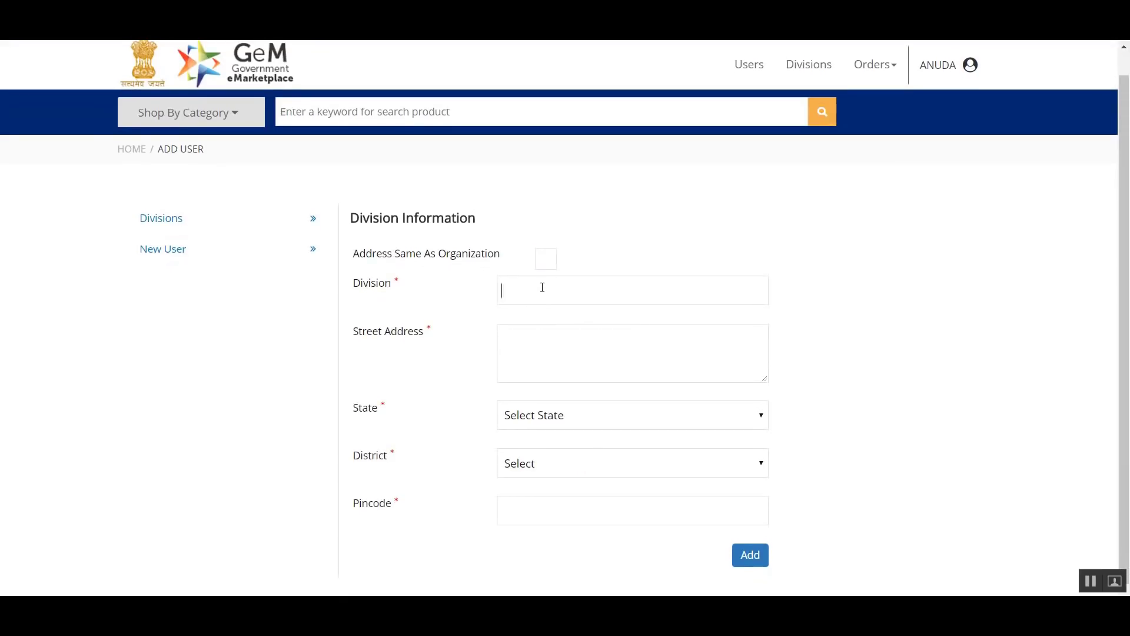
left_click(542, 287)
type("ACC")
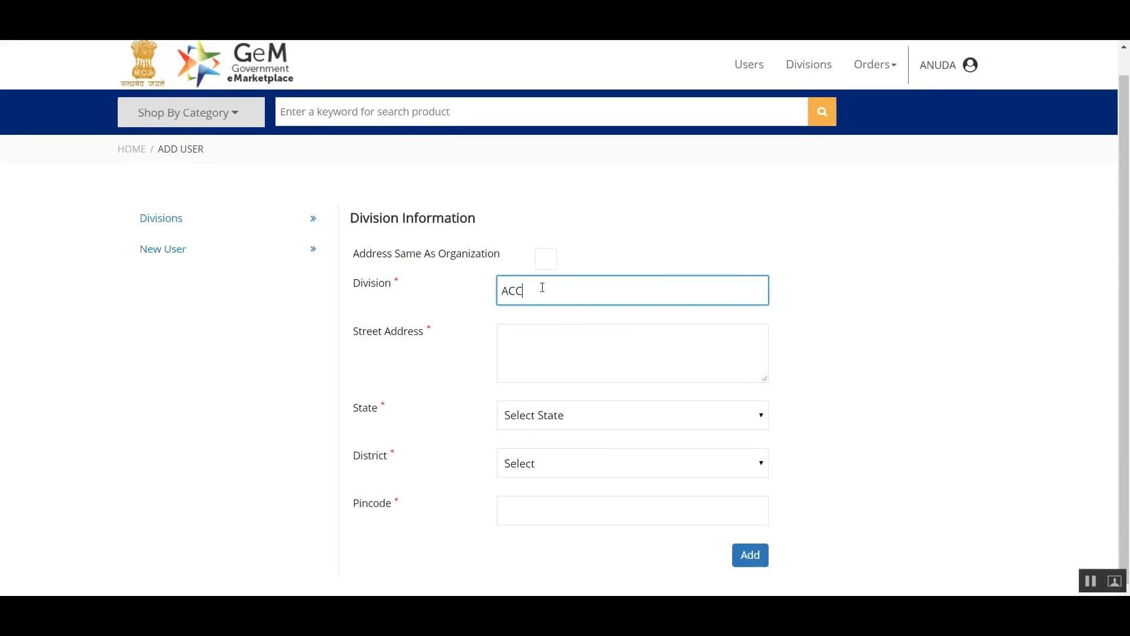
type("OUNTS")
- Fill in the ACCOUNTS division's street address and set its state to MADHYA PRADESH and district to BHOPAL
left_click(639, 361)
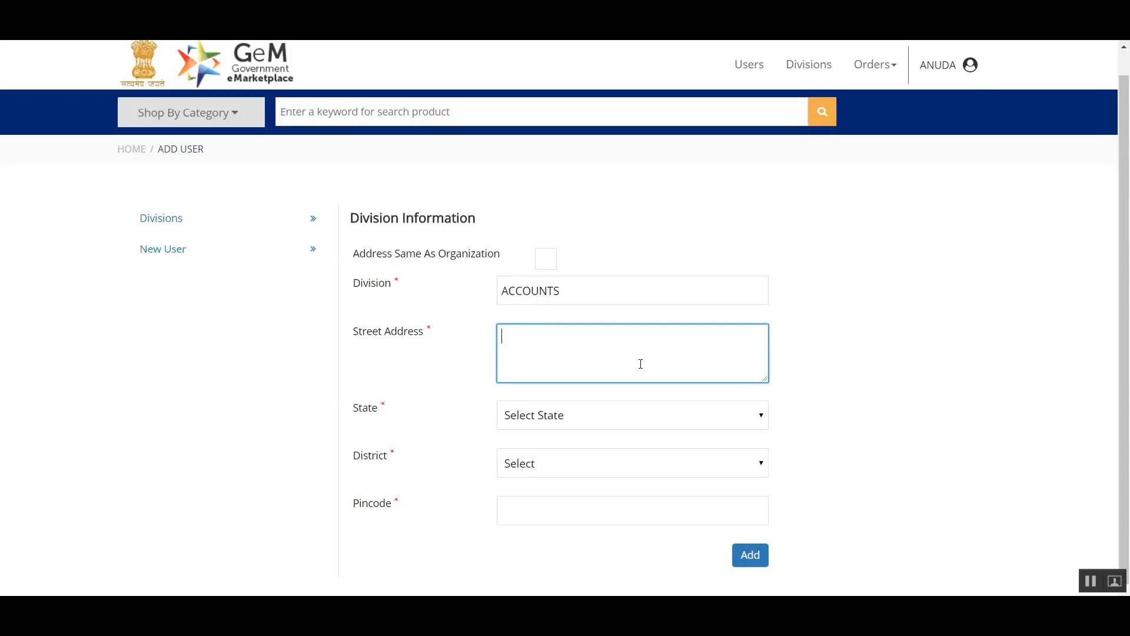
type("JJ HOUSE")
left_click(641, 418)
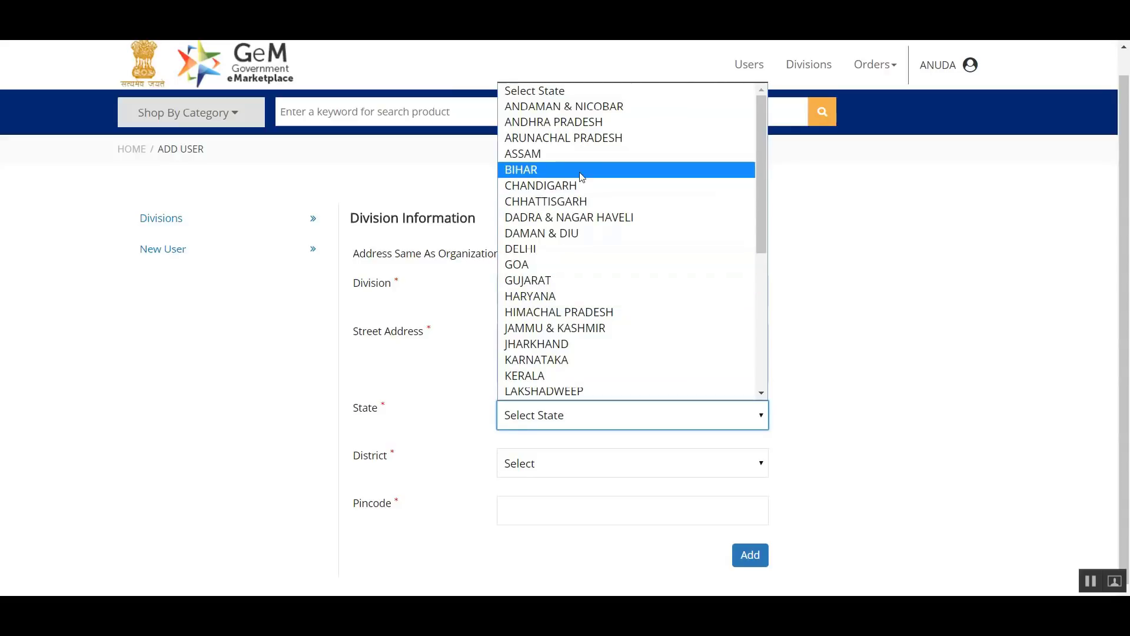
scroll(580, 293, "down", 5)
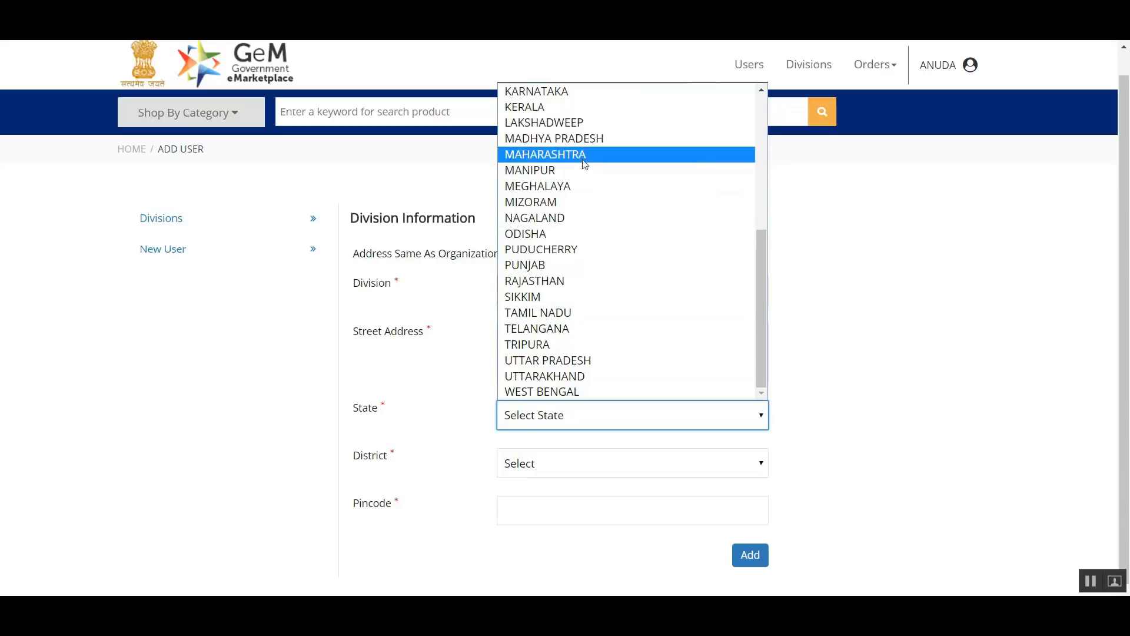
left_click(585, 142)
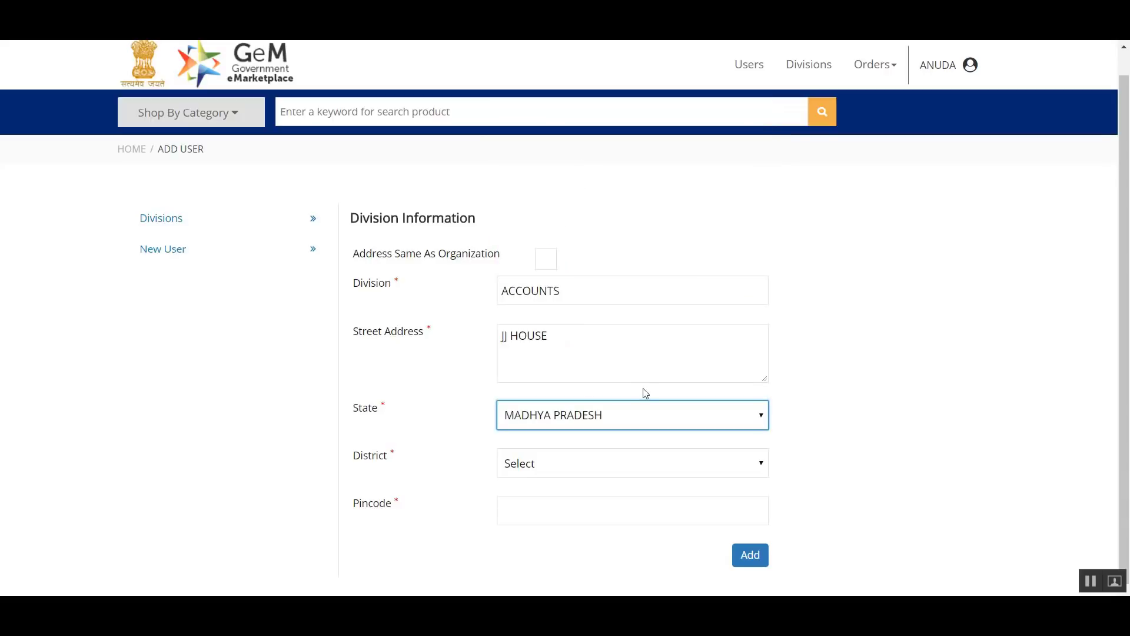
left_click(610, 465)
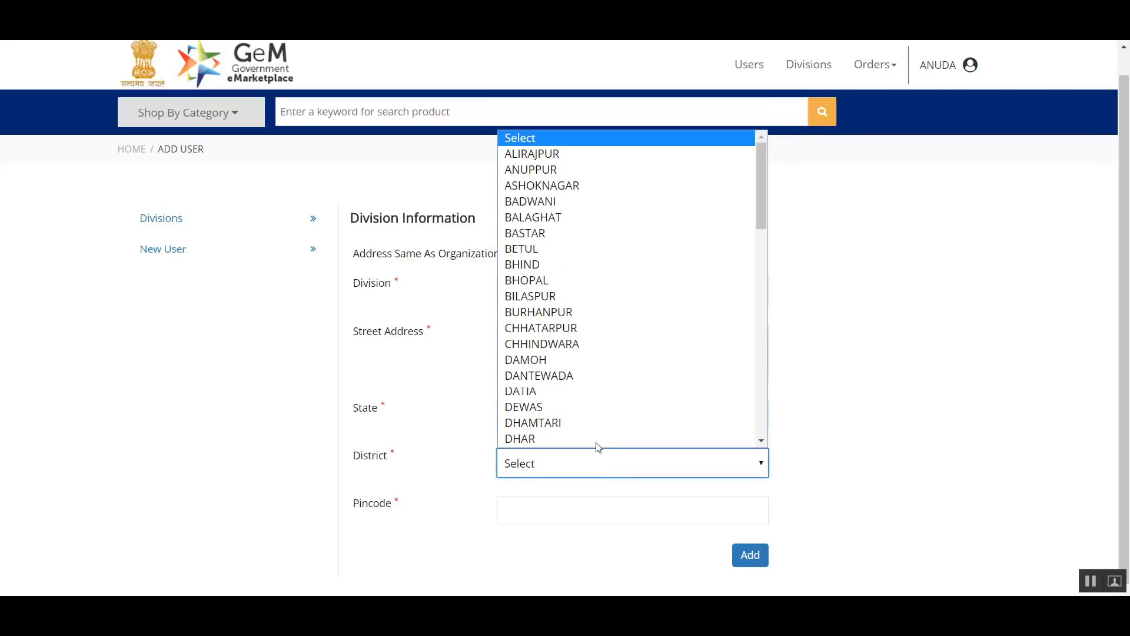
left_click(550, 281)
- Enter the pincode of the ACCOUNTS division and add the division
left_click(576, 516)
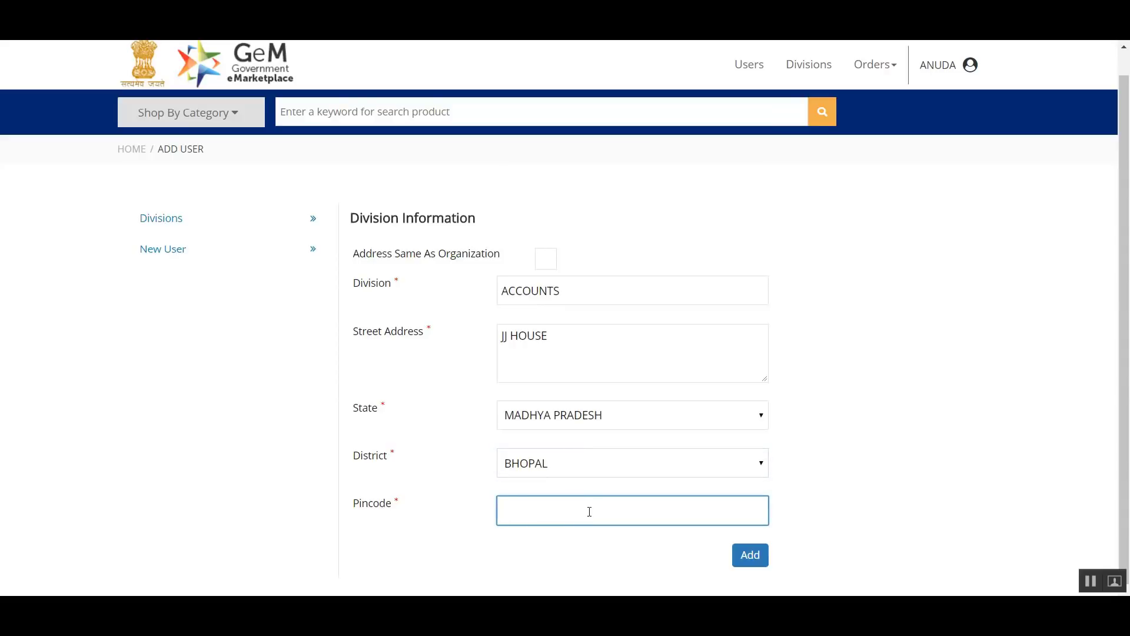
type("8")
key("BackSpace")
type("426001")
left_click(750, 557)
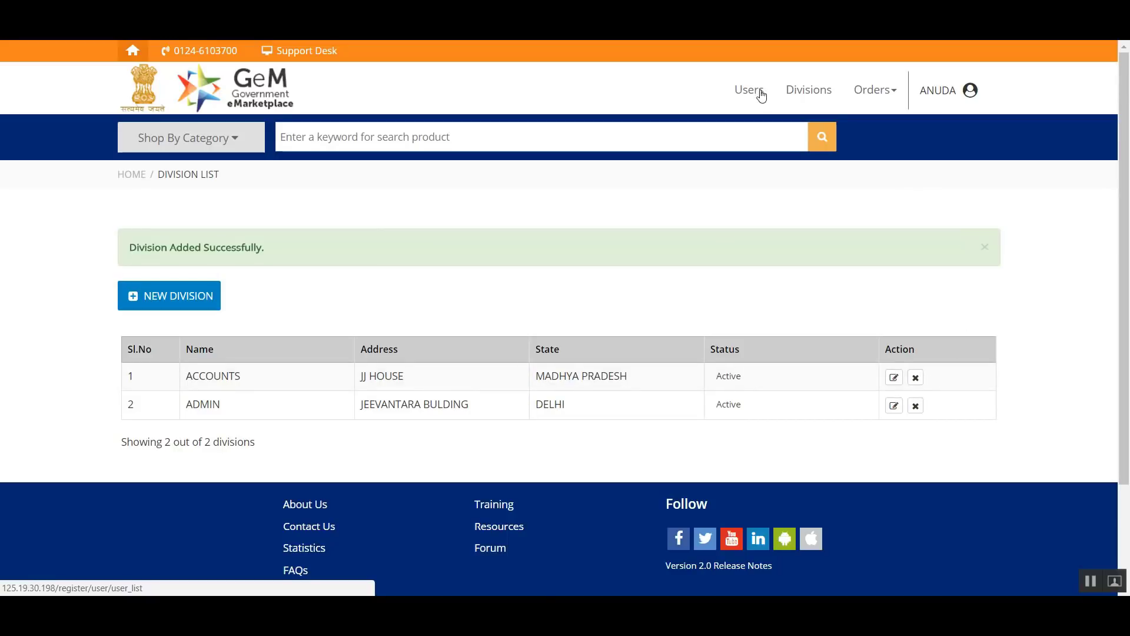
- Start a new user for the organization and enter the user's first and last name
left_click(759, 93)
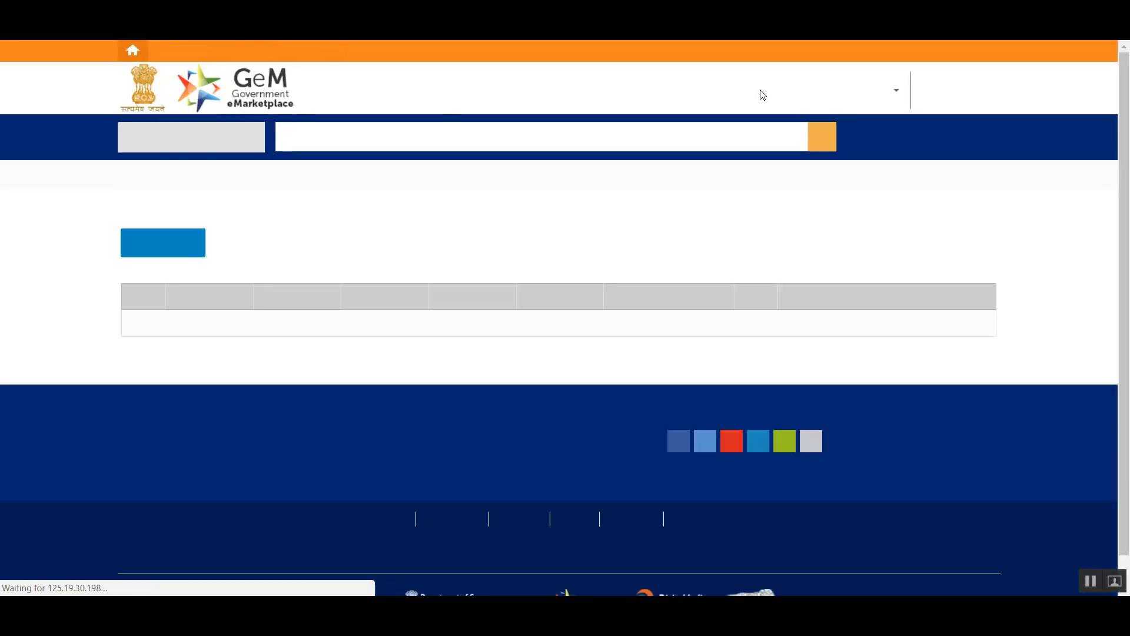
left_click(150, 250)
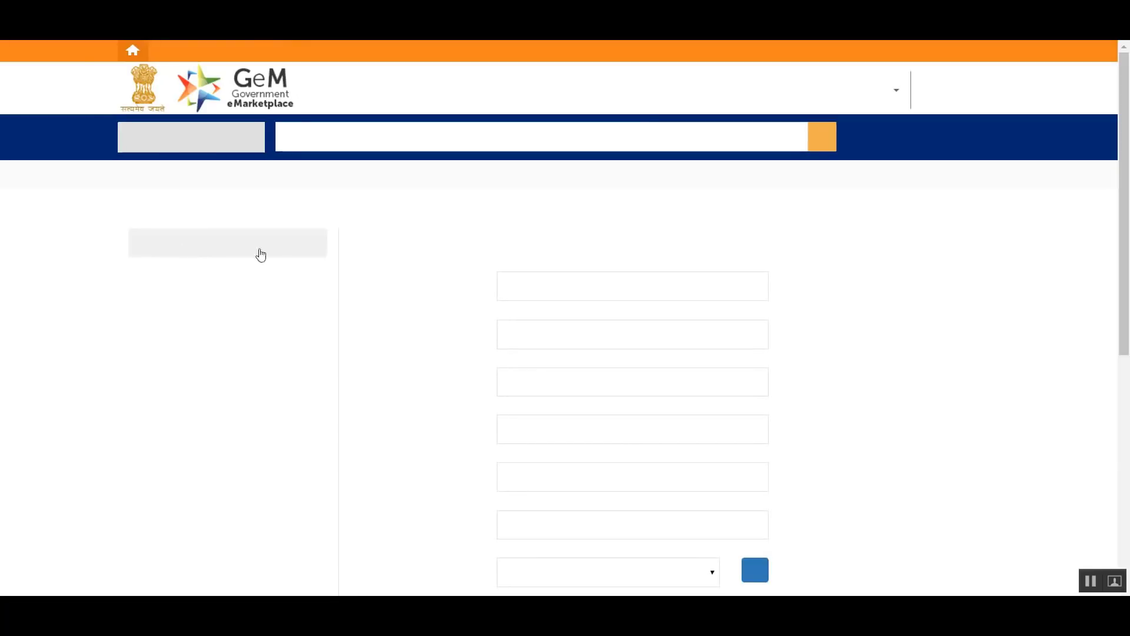
scroll(412, 288, "down", 3)
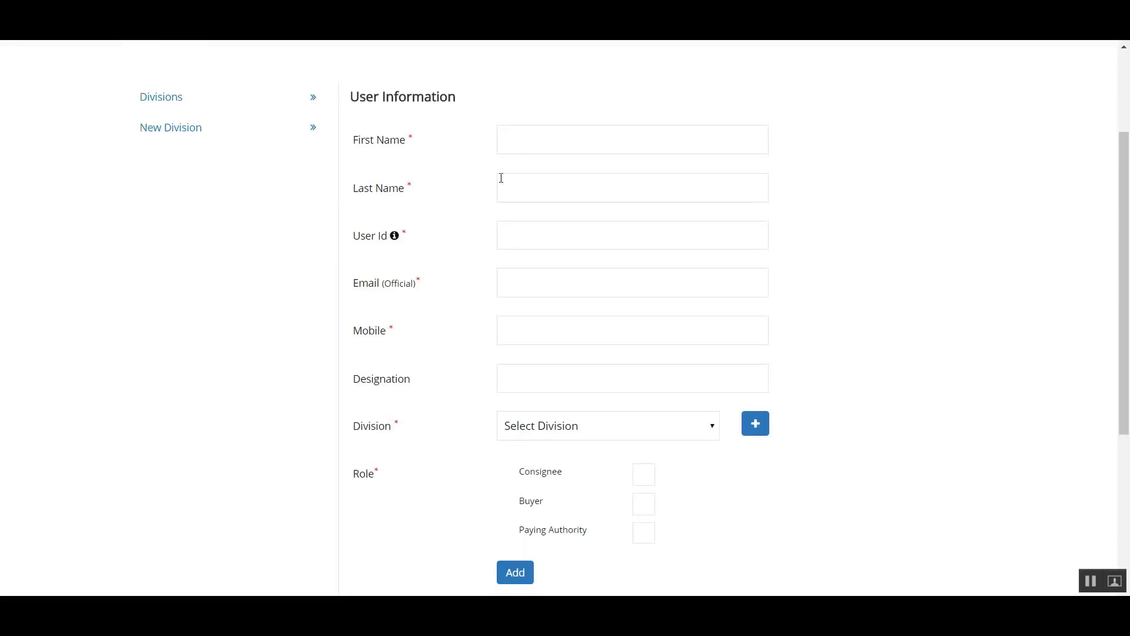
scroll(580, 241, "down", 5)
scroll(606, 280, "up", 5)
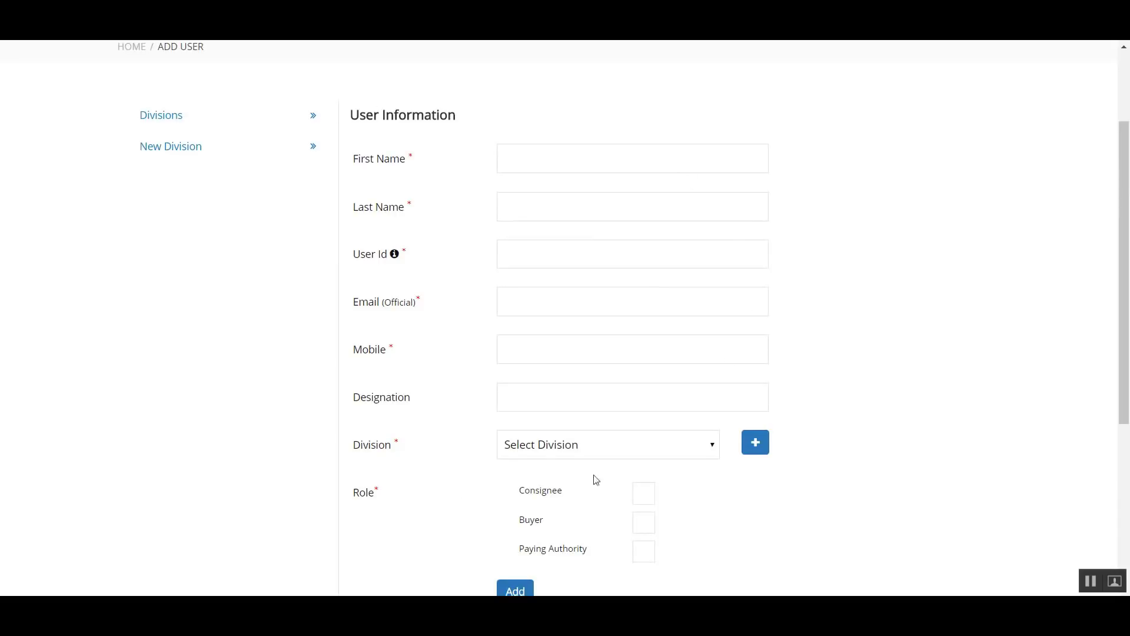
left_click(527, 168)
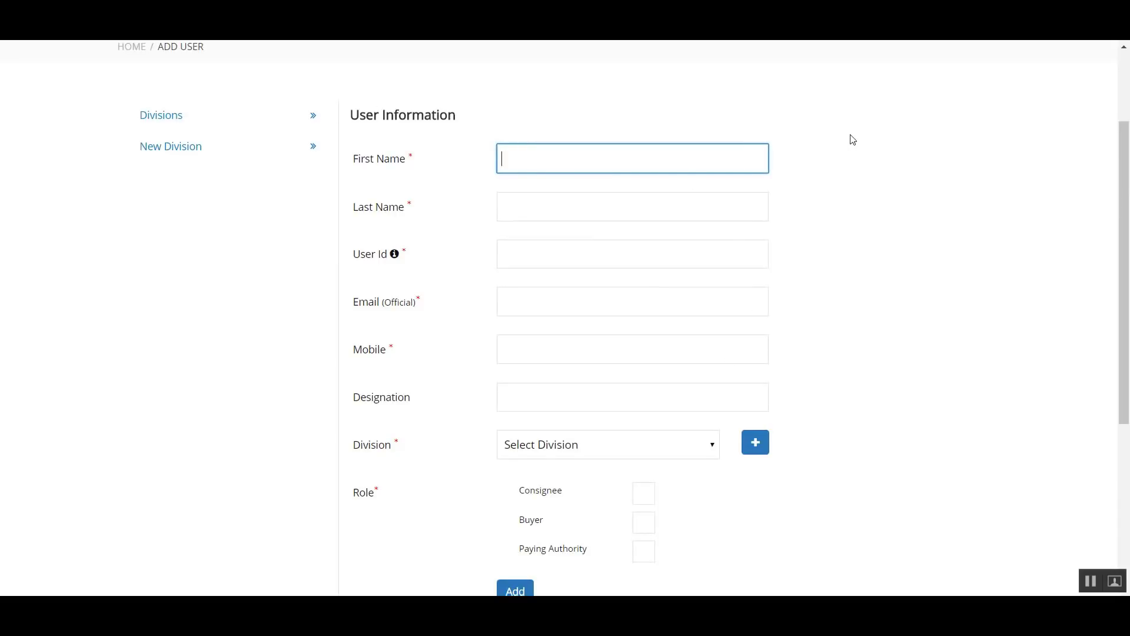
key("Tab")
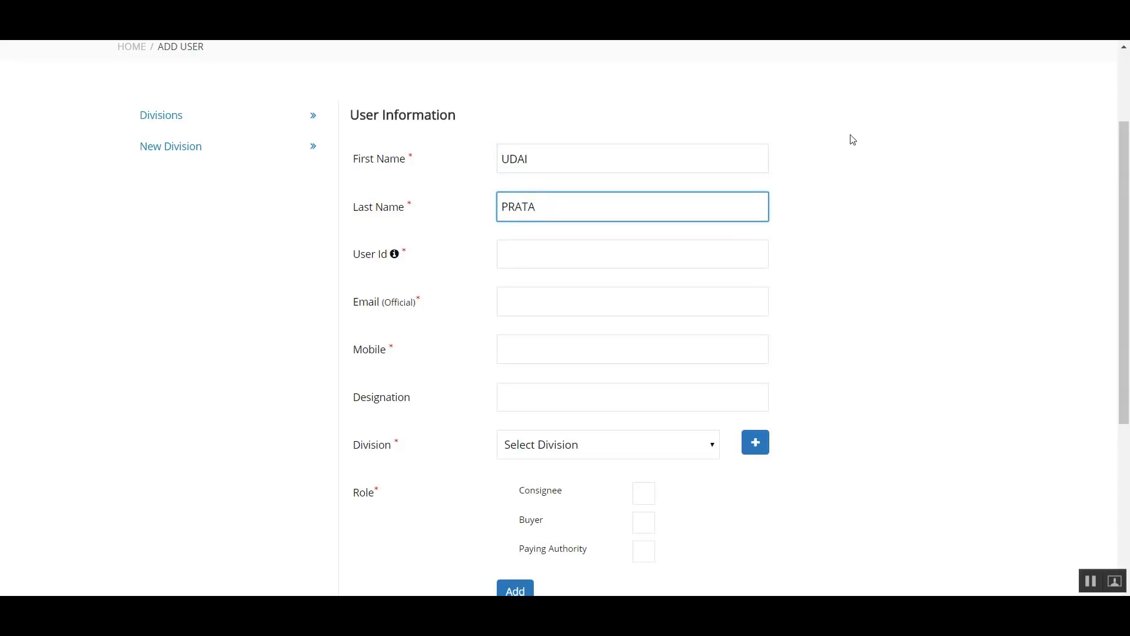
key("Tab")
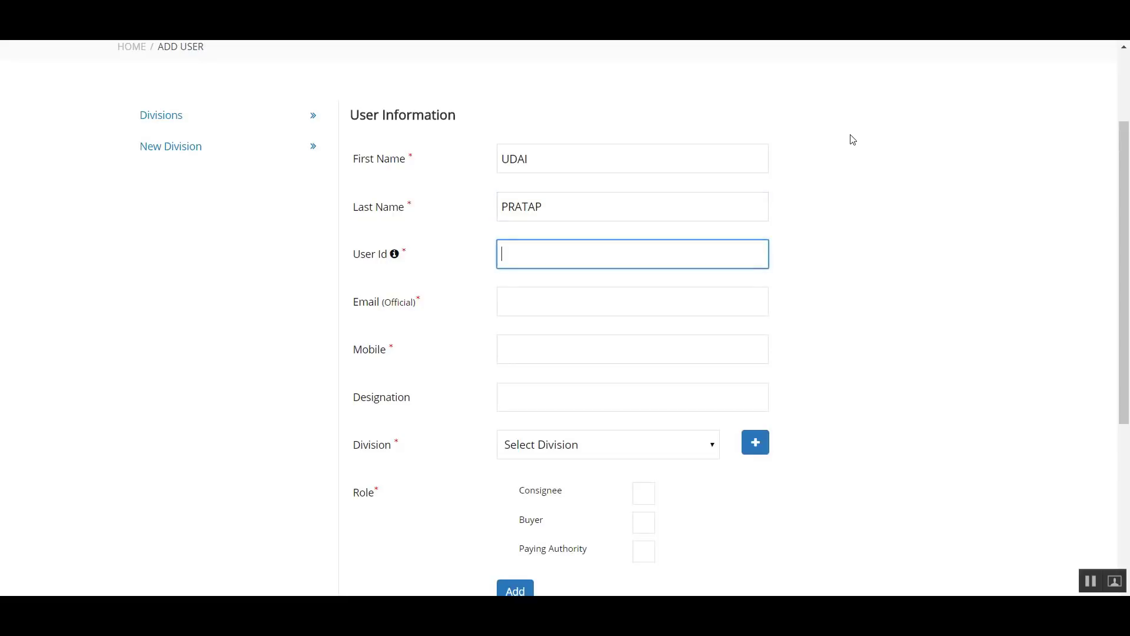
- Enter the new user's User Id and official email address
left_click(694, 299)
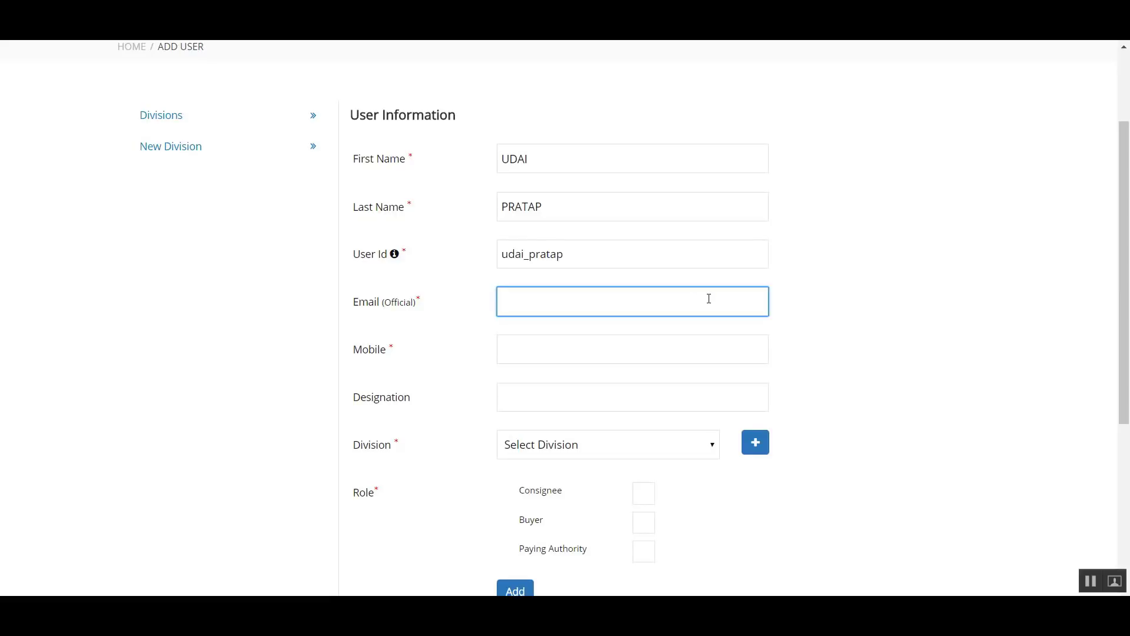
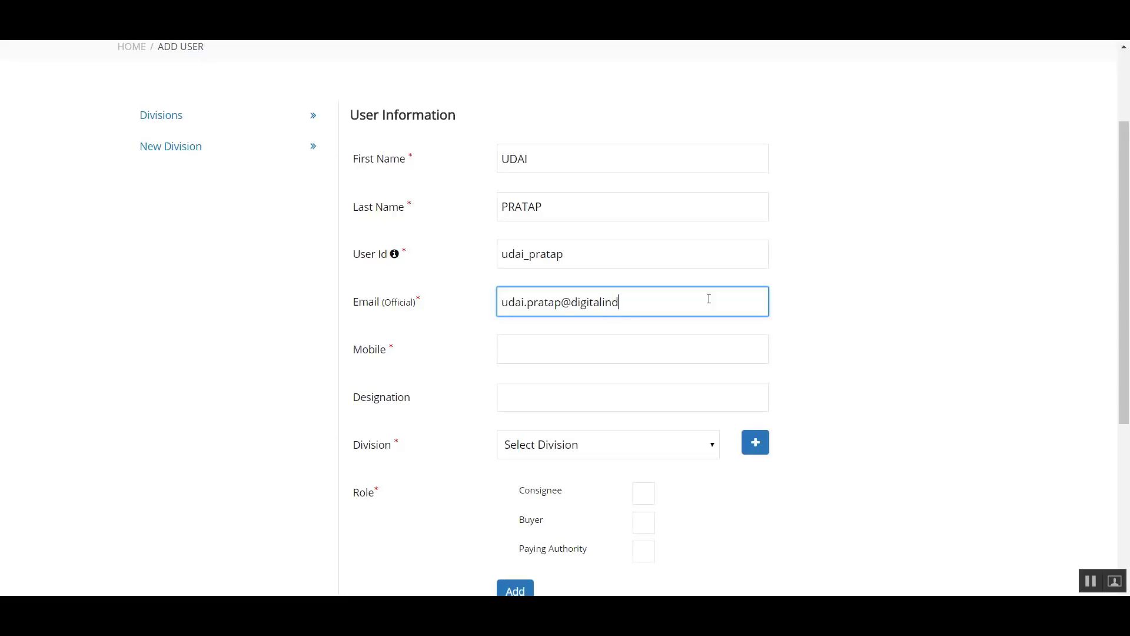
- Enter the new user's mobile number
scroll(661, 303, "down", 3)
left_click(610, 208)
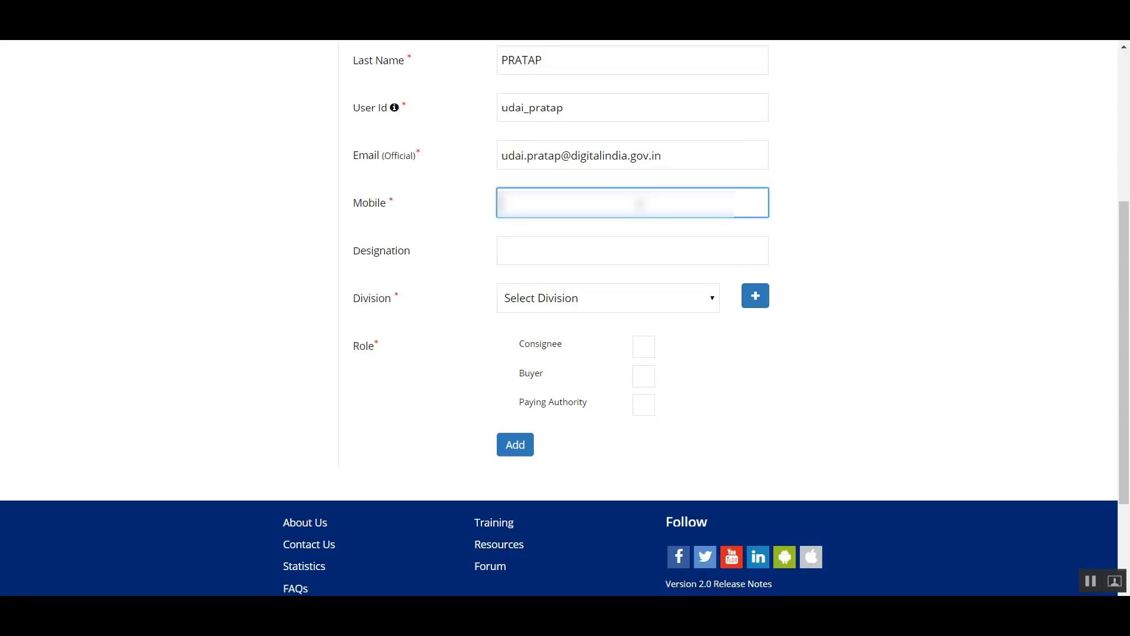
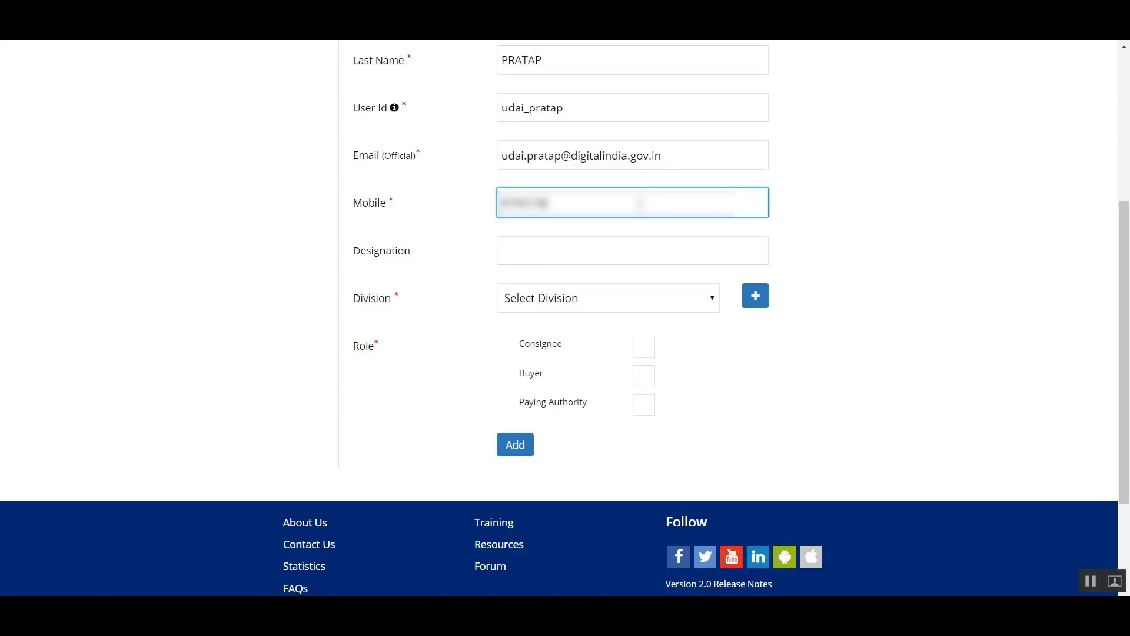
- Set the new user's designation to DG and assign the user to the ADMIN division
left_click(636, 256)
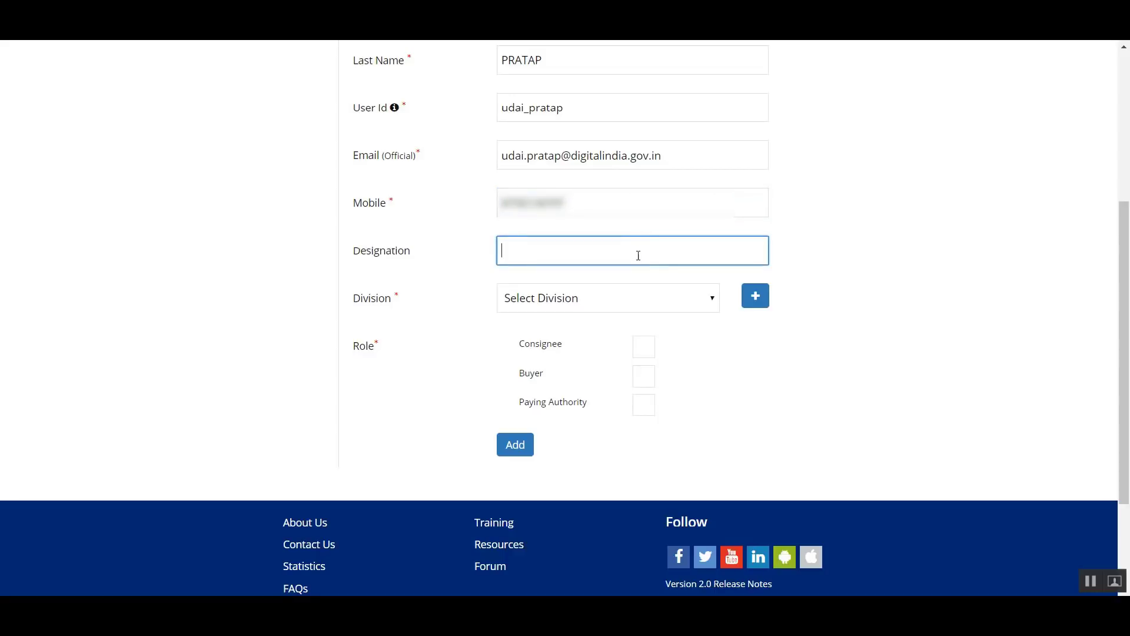
type("dd")
key("BackSpace")
key("BackSpace")
type("DG")
scroll(630, 265, "down", 3)
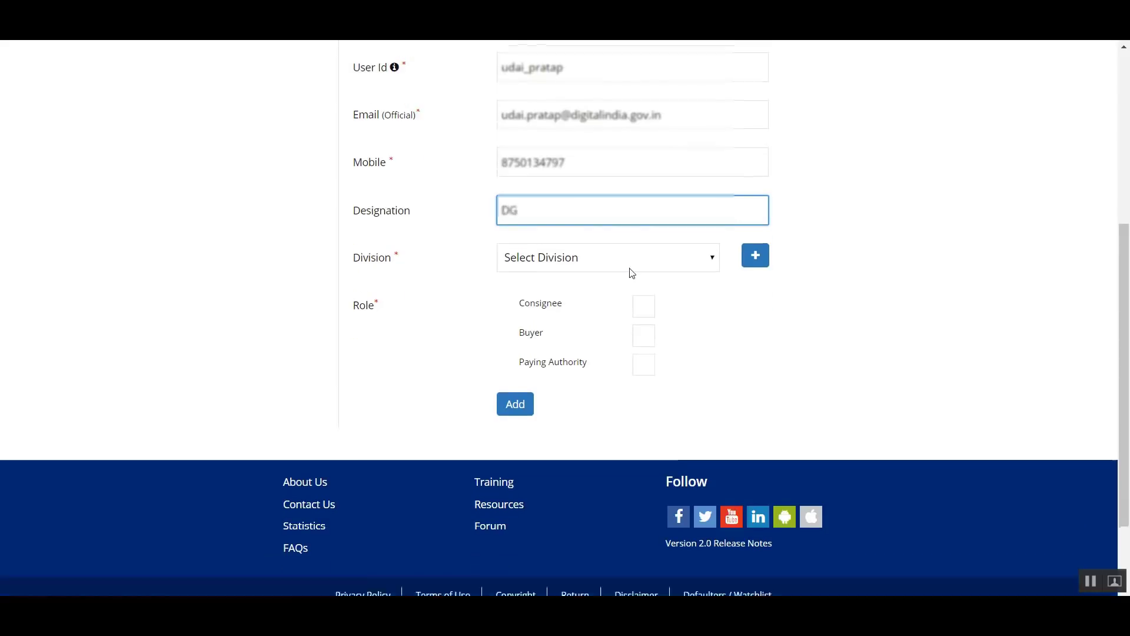
left_click(571, 162)
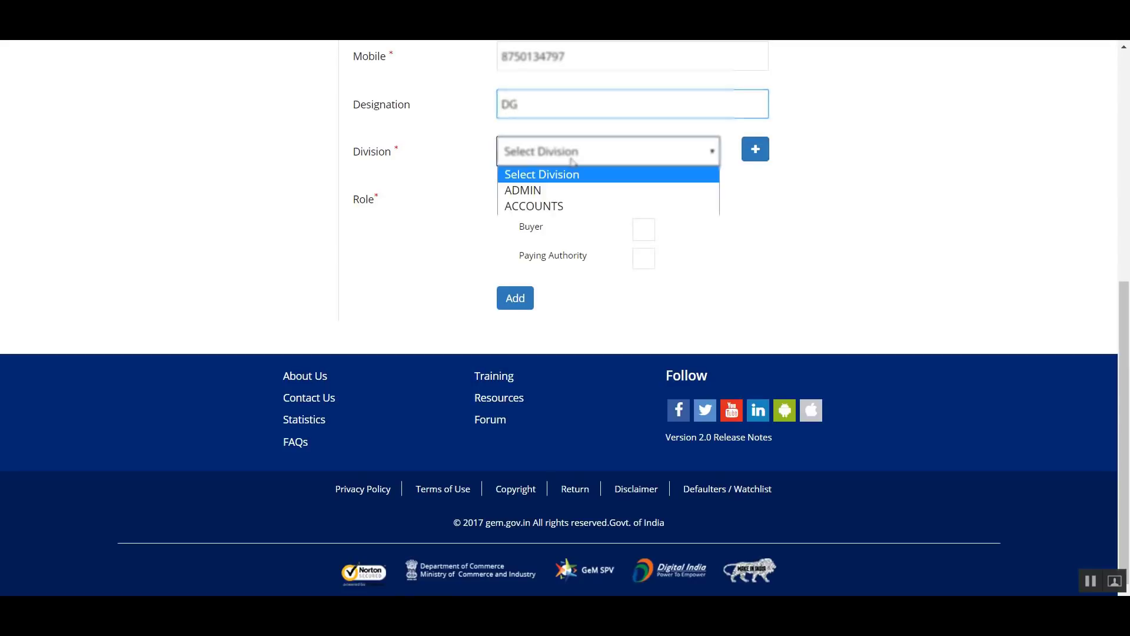
left_click(568, 195)
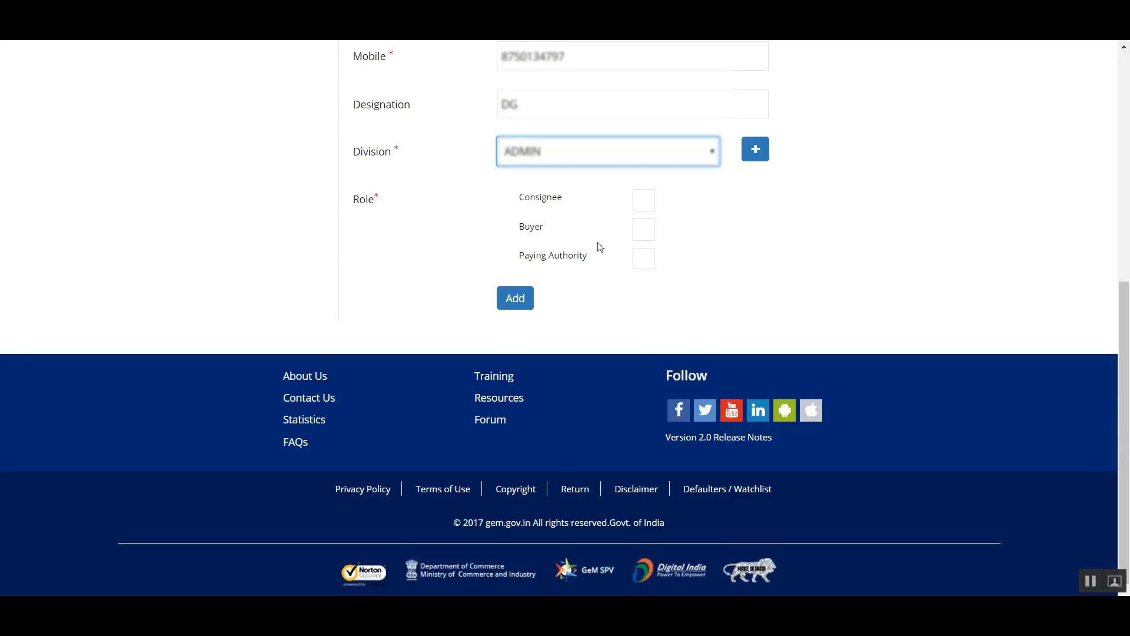
- Give the ADMIN division user the Consignee and Buyer roles and add the user
left_click(644, 232)
left_click(642, 211)
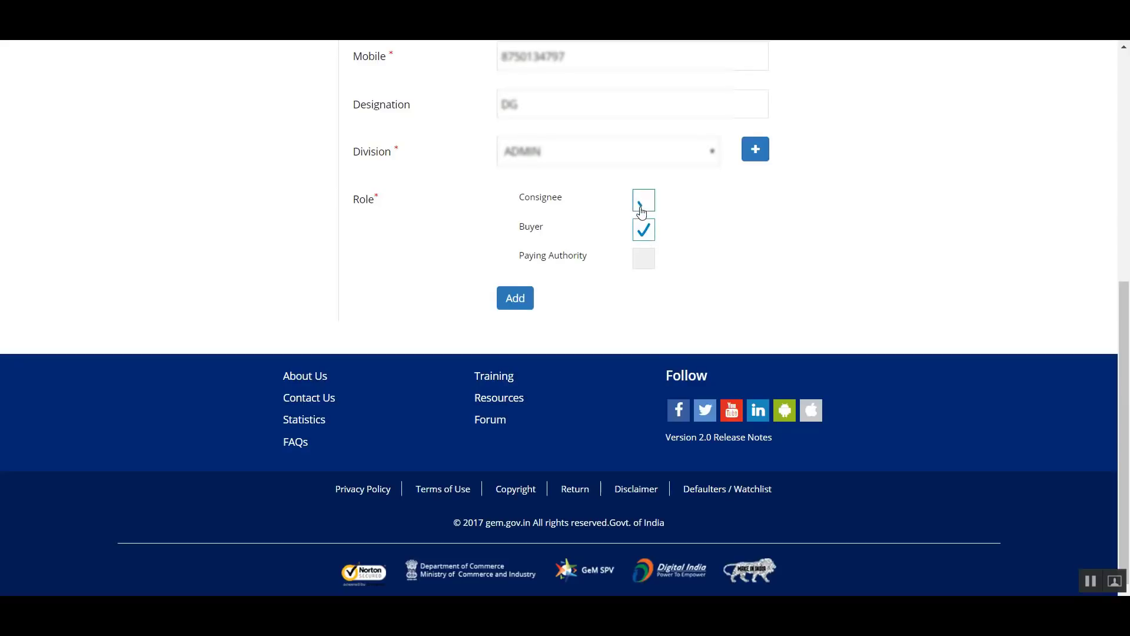
left_click(644, 230)
left_click(644, 237)
left_click(648, 211)
left_click(648, 210)
left_click(533, 298)
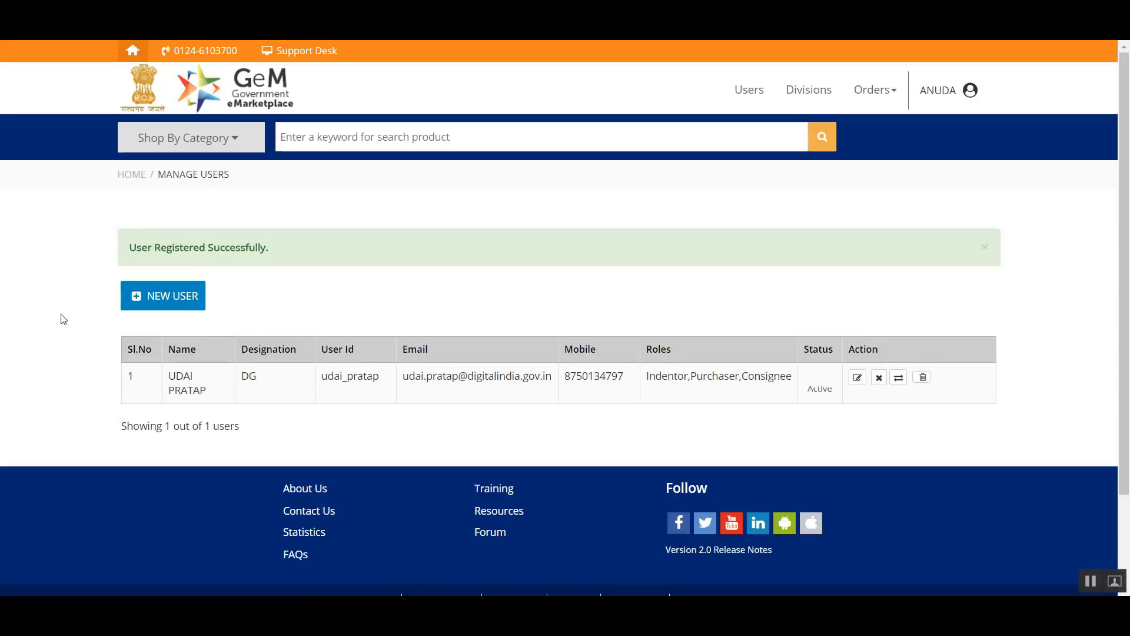
- Start a second new user and enter that user's first and last name
left_click(170, 296)
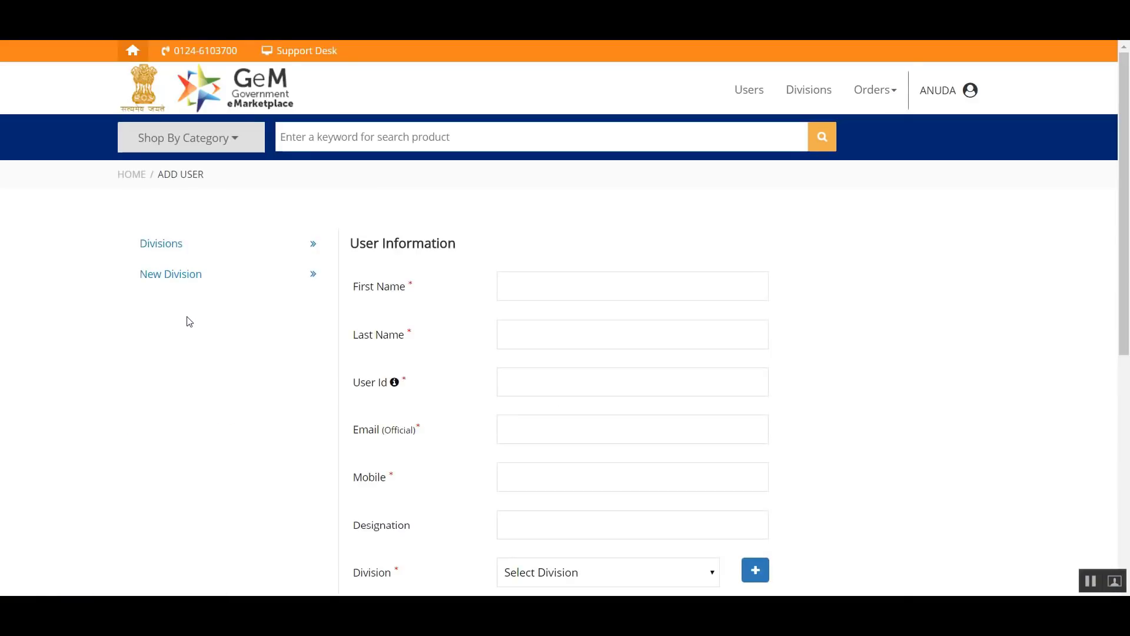
scroll(412, 265, "down", 3)
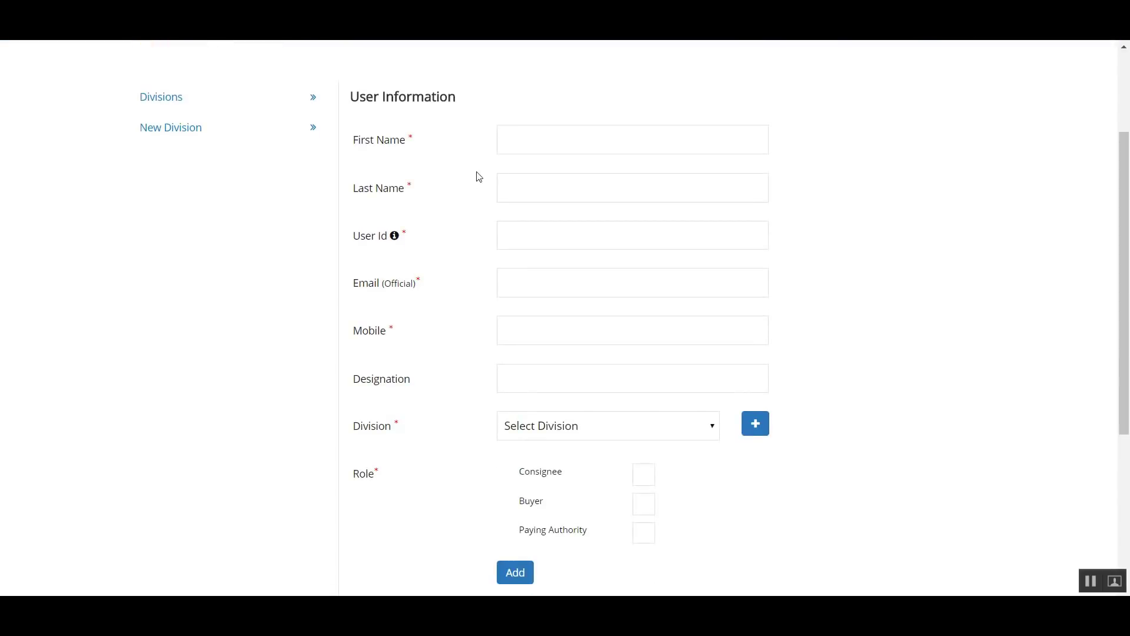
left_click(508, 136)
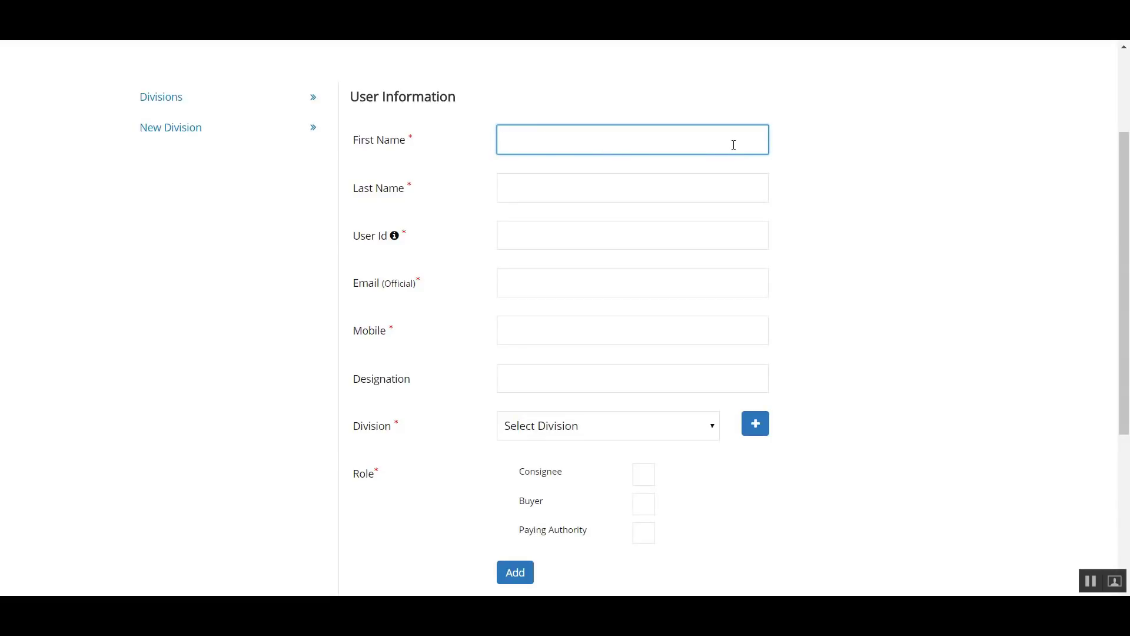
type("Keha")
key("BackSpace")
key("BackSpace")
key("BackSpace")
left_click(642, 185)
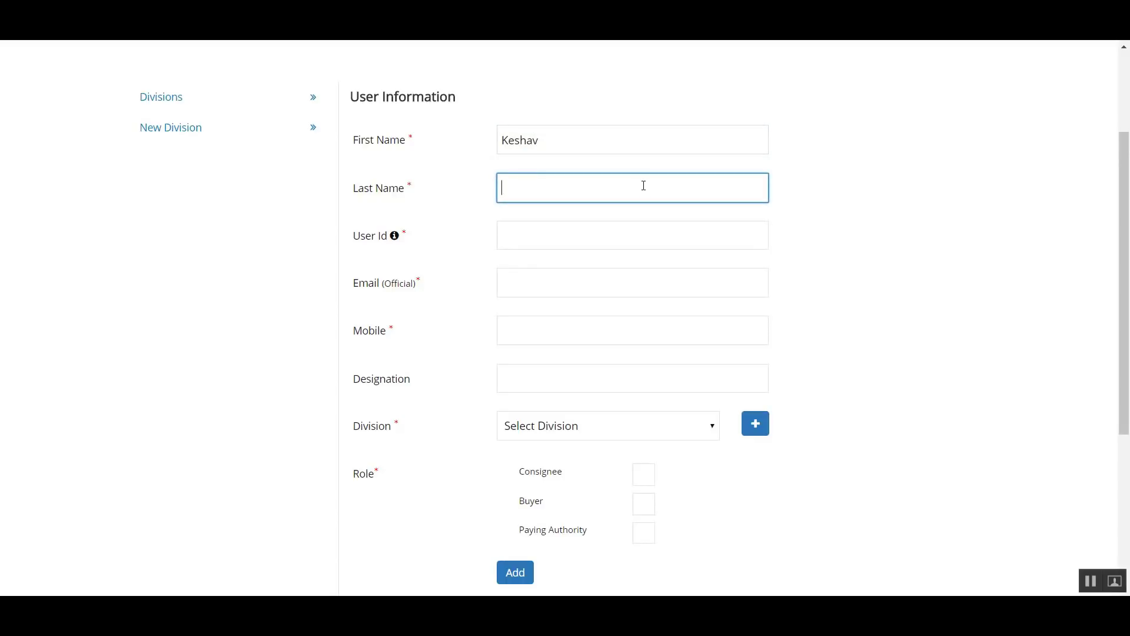
- Enter the second user's User Id and official email address
left_click(677, 246)
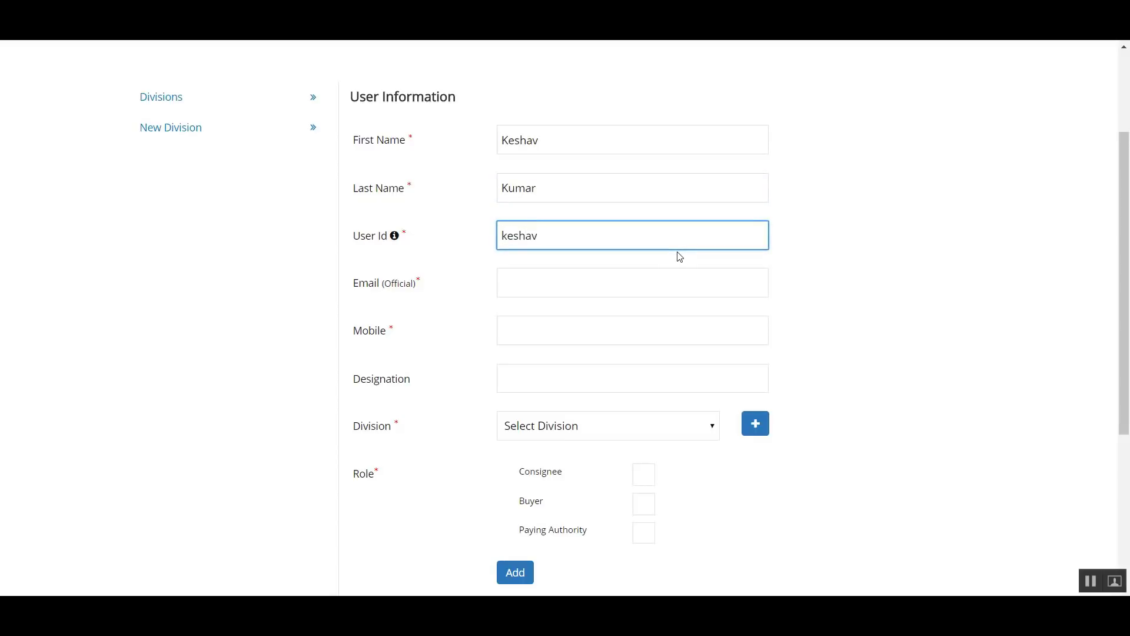
left_click(632, 284)
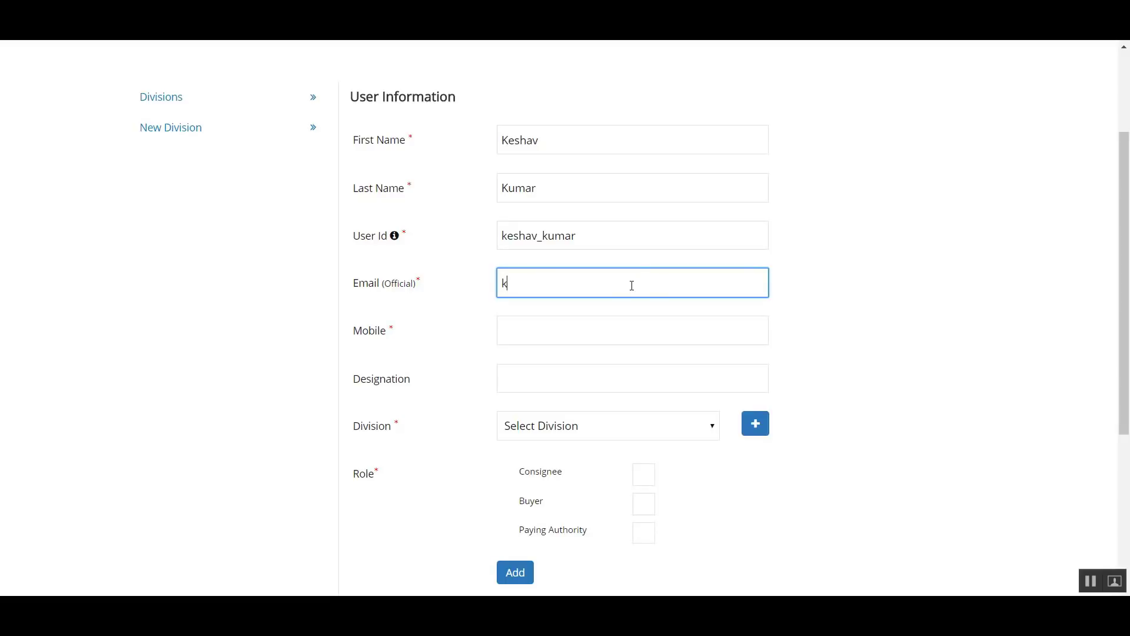
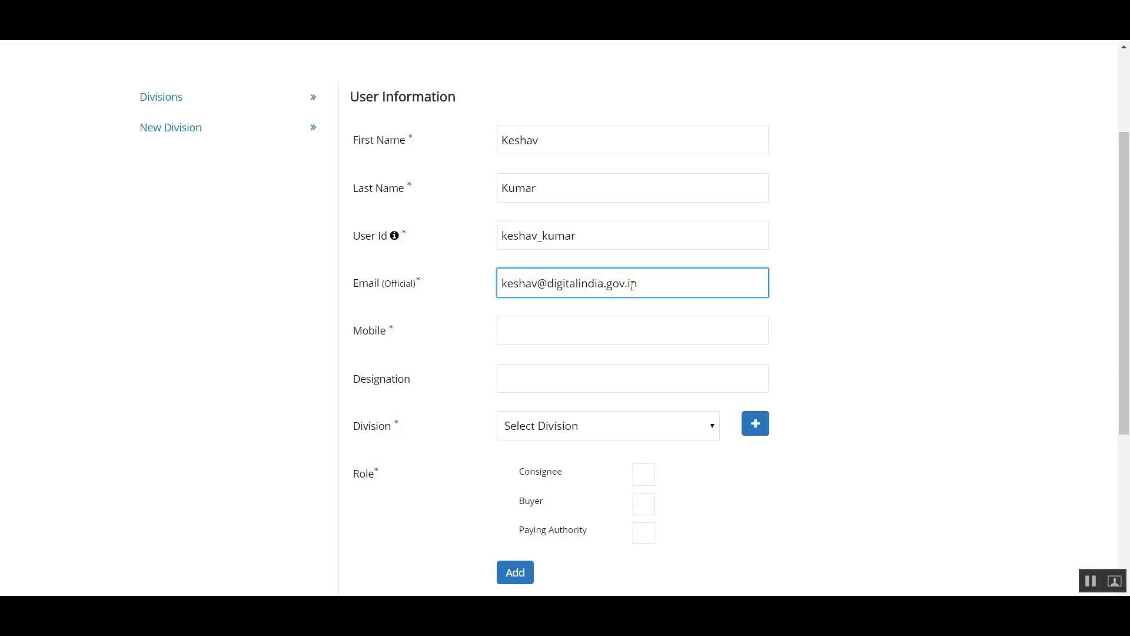
- Fill in the second user's mobile number
left_click(533, 328)
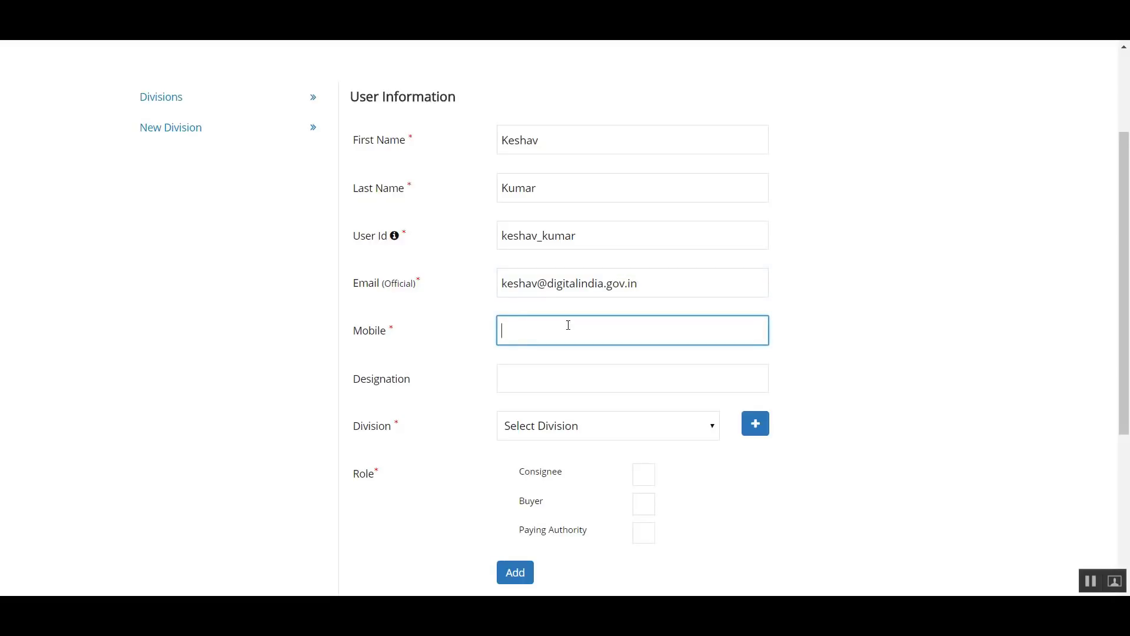
scroll(568, 325, "down", 1)
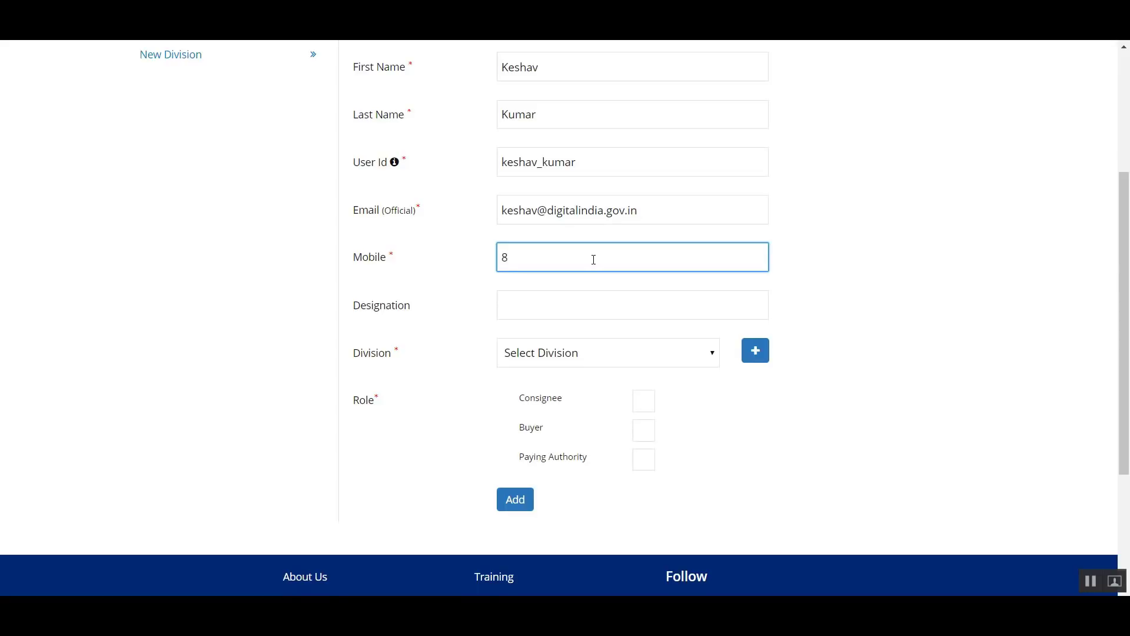
type("447635025")
- Set the second user's designation to SENIOR ACCOUNT OFFICER
scroll(616, 300, "down", 3)
left_click(520, 160)
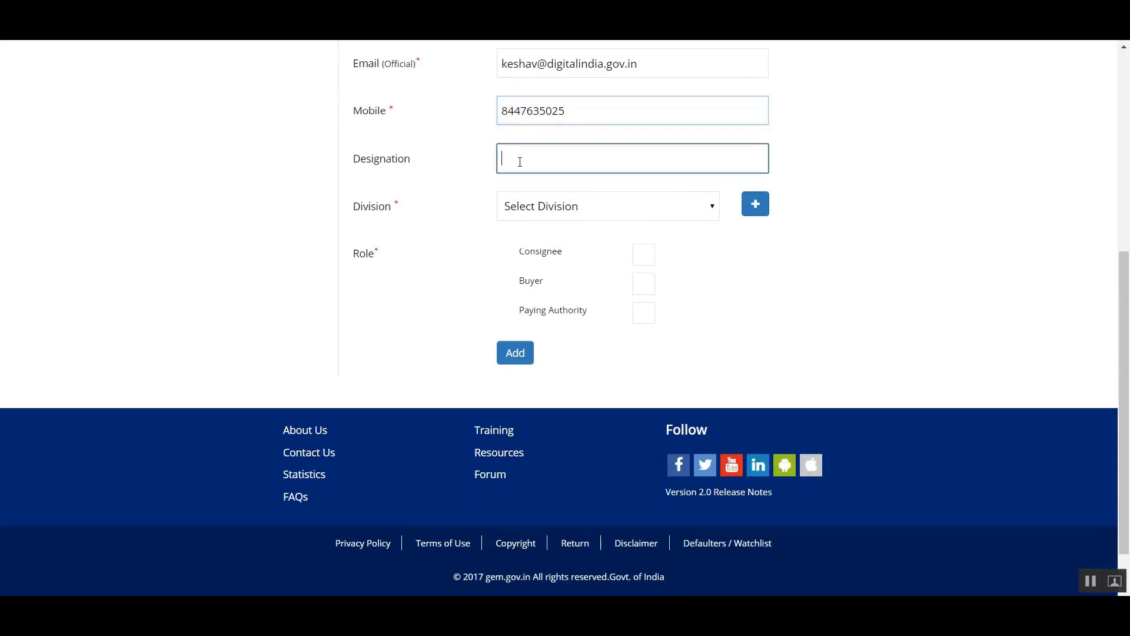
type("d")
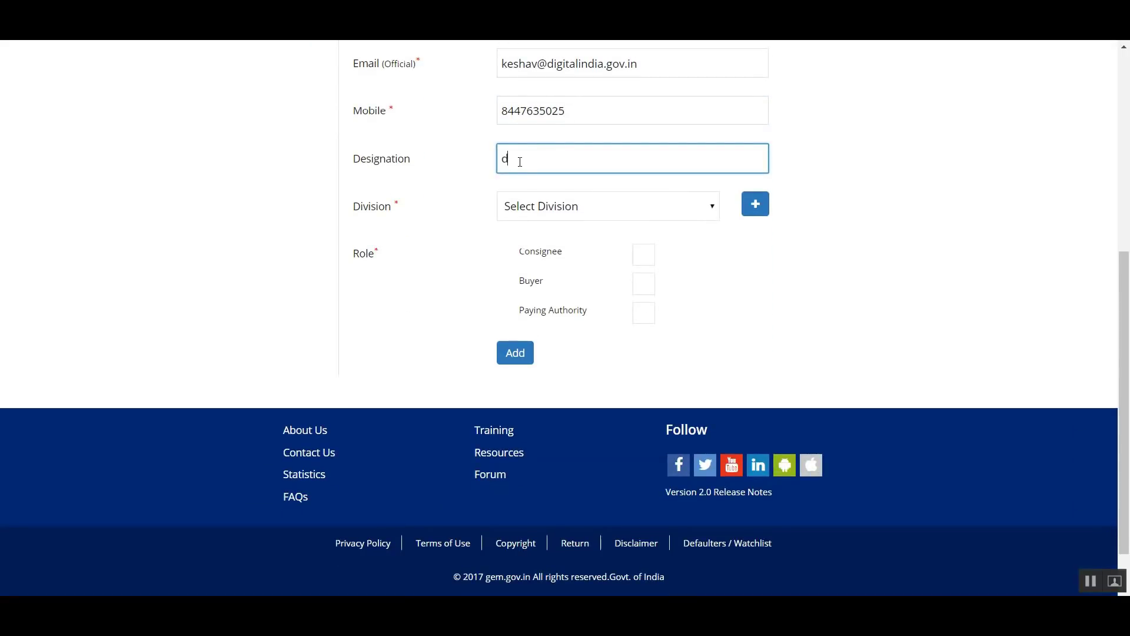
type("dg")
key("BackSpace")
key("BackSpace")
key("BackSpace")
type("SENIOR ACCOUNT OFFICER")
- Assign the second user to the ACCOUNTS division with the Paying Authority role and add the user
left_click(543, 203)
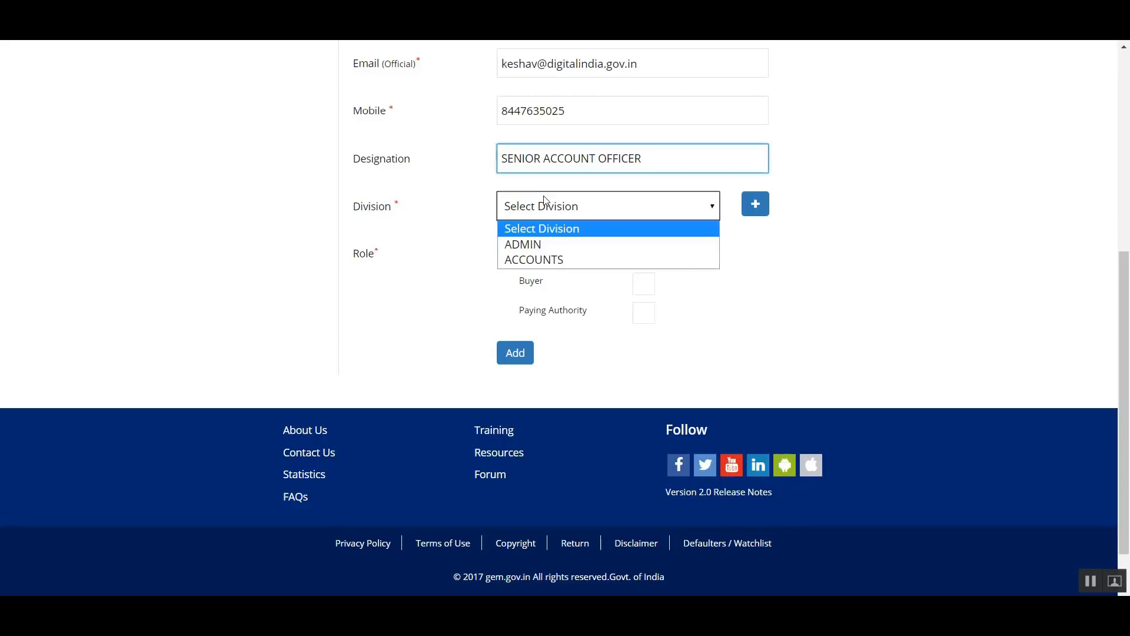
left_click(590, 260)
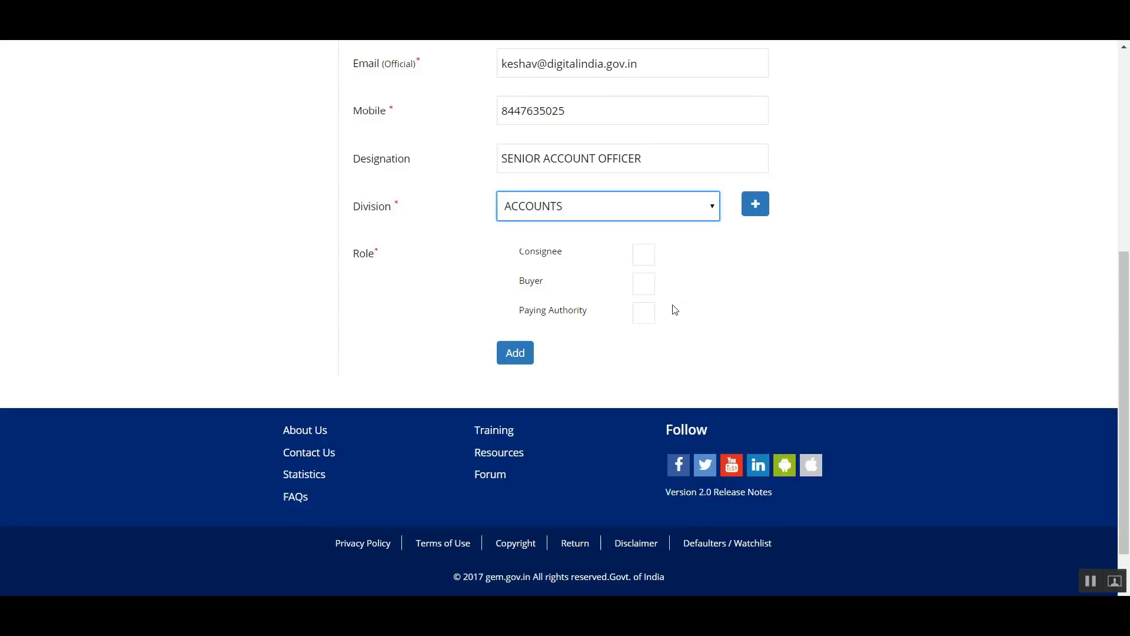
left_click(648, 313)
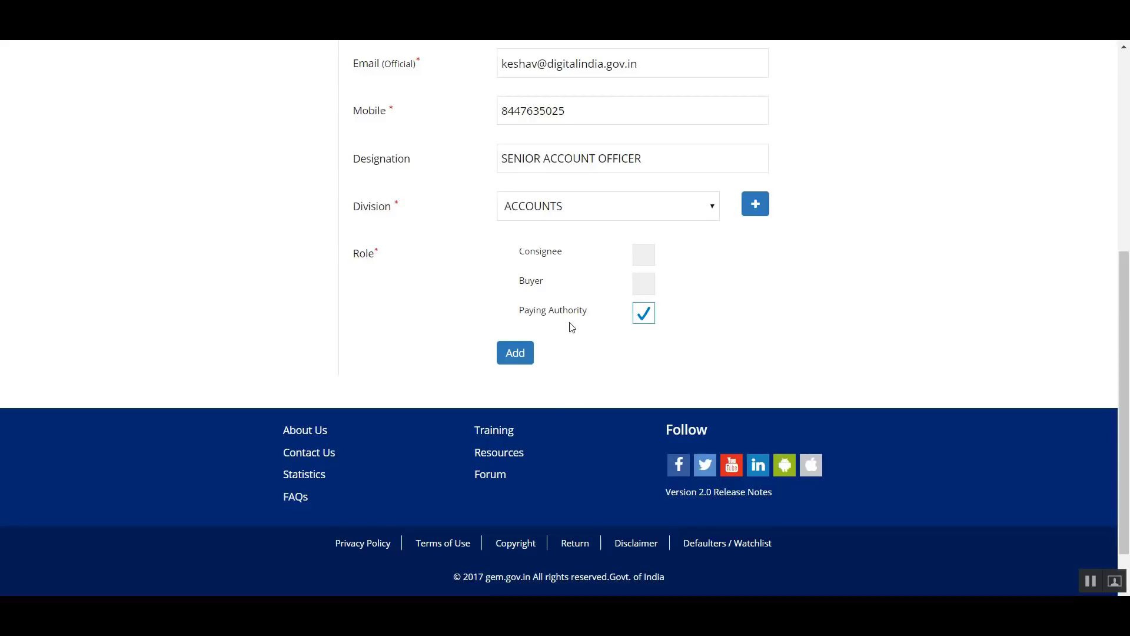
left_click(521, 352)
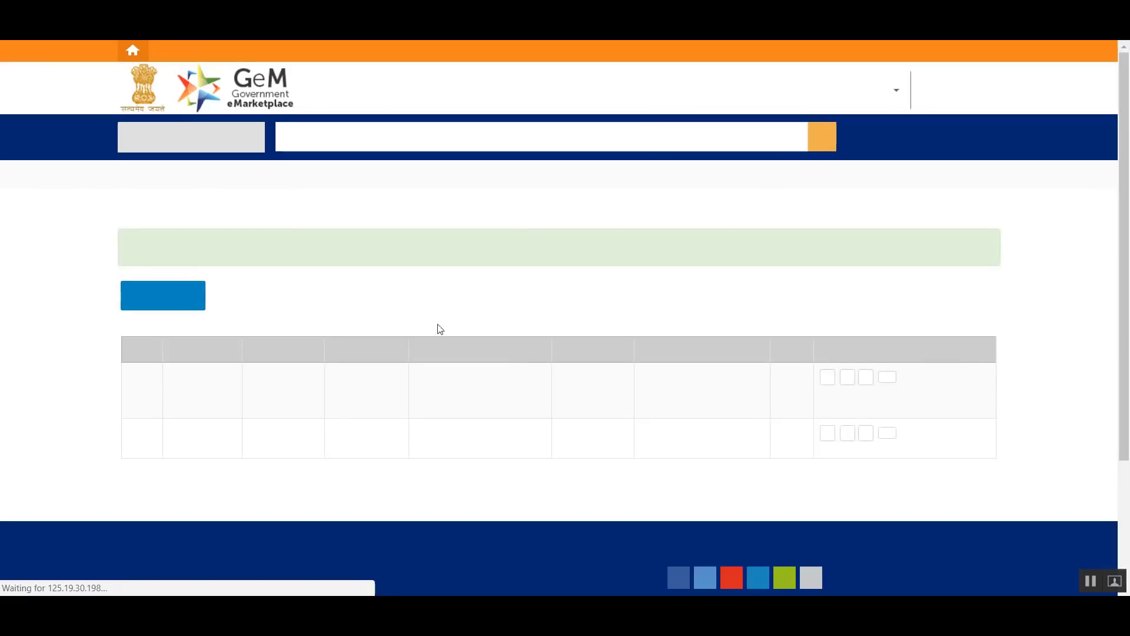